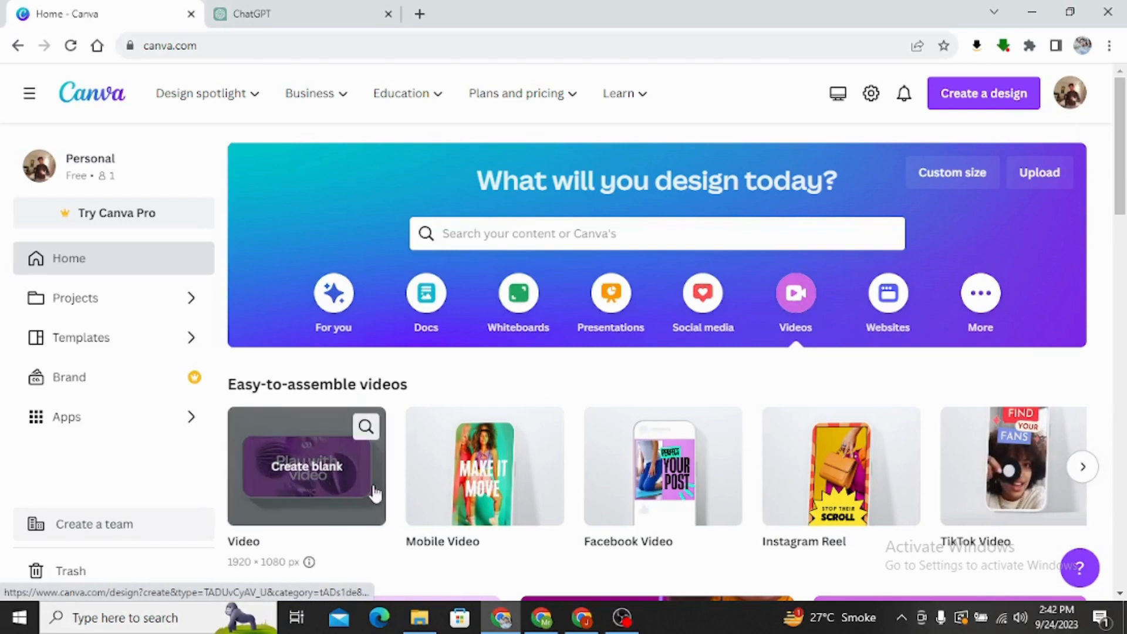
# Create a blank 1920 × 1080 px video design and search the elements for "landscape".
pyautogui.click(310, 476)
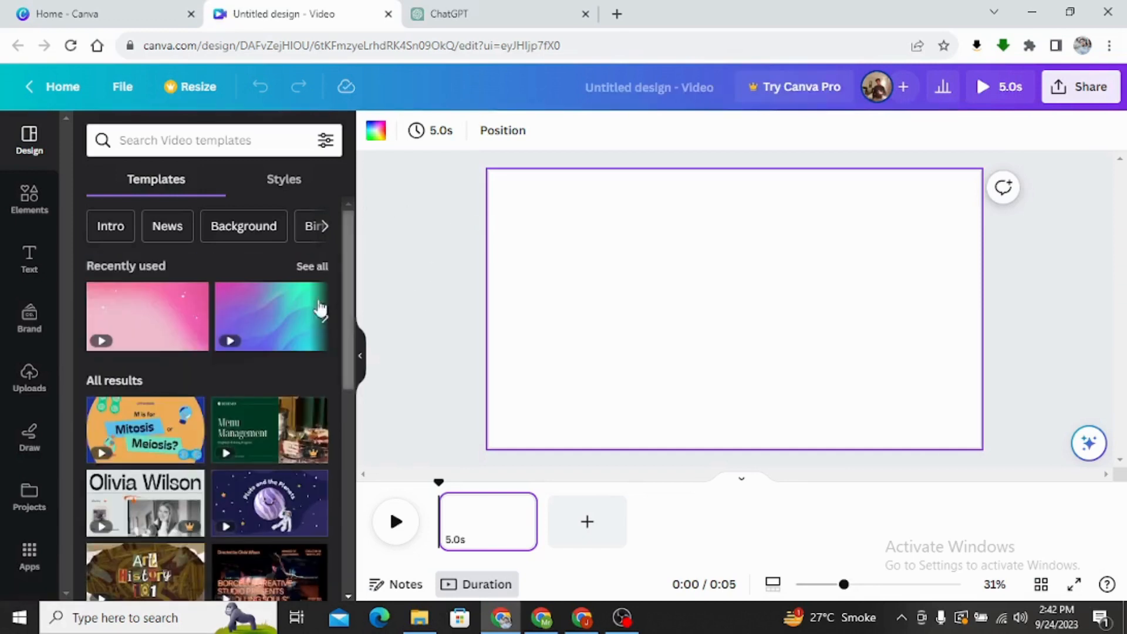
pyautogui.click(30, 199)
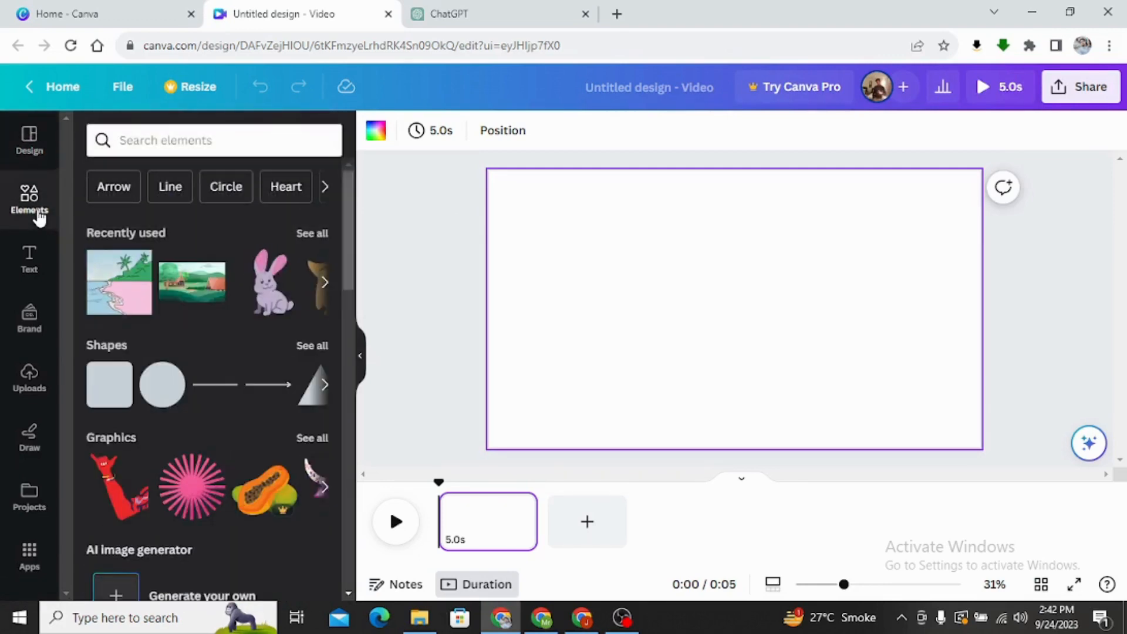
pyautogui.click(174, 139)
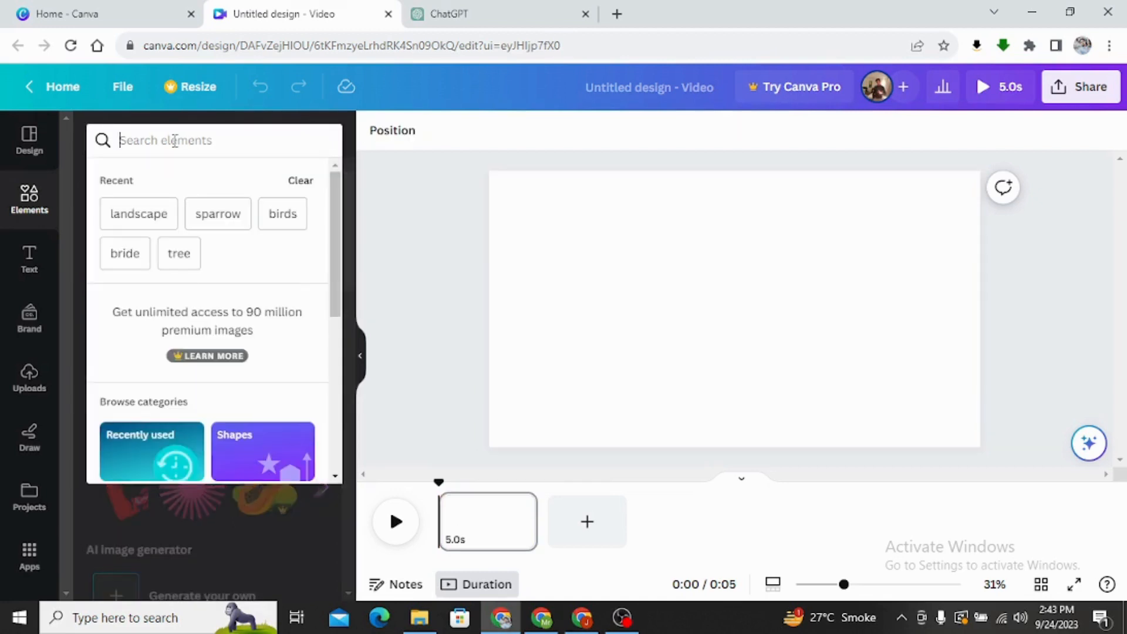
pyautogui.write('land')
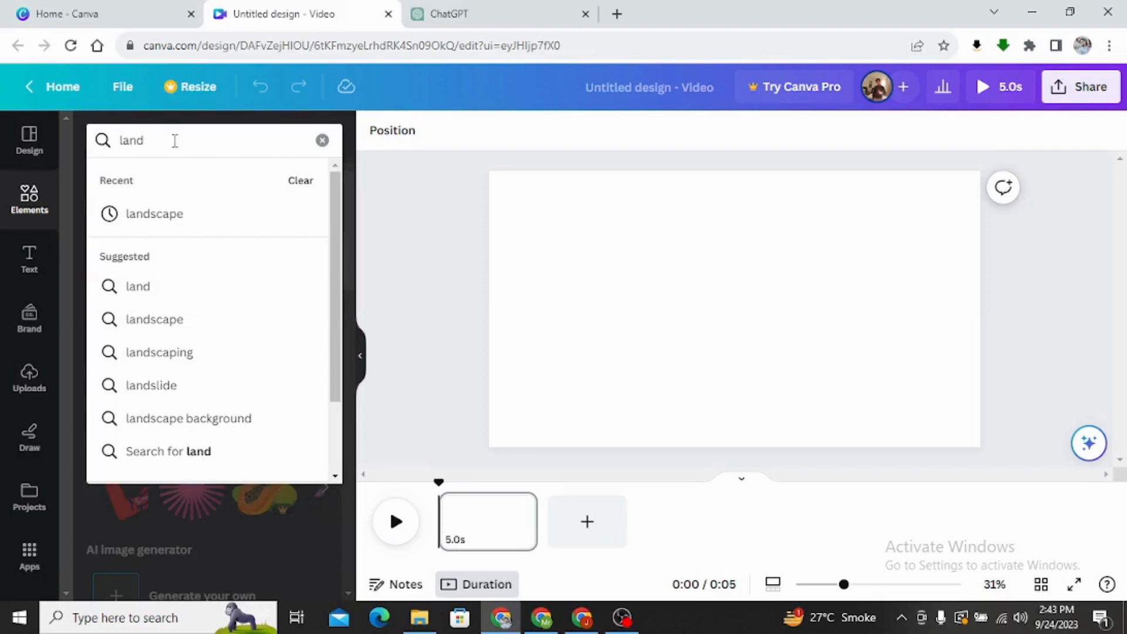
pyautogui.click(179, 214)
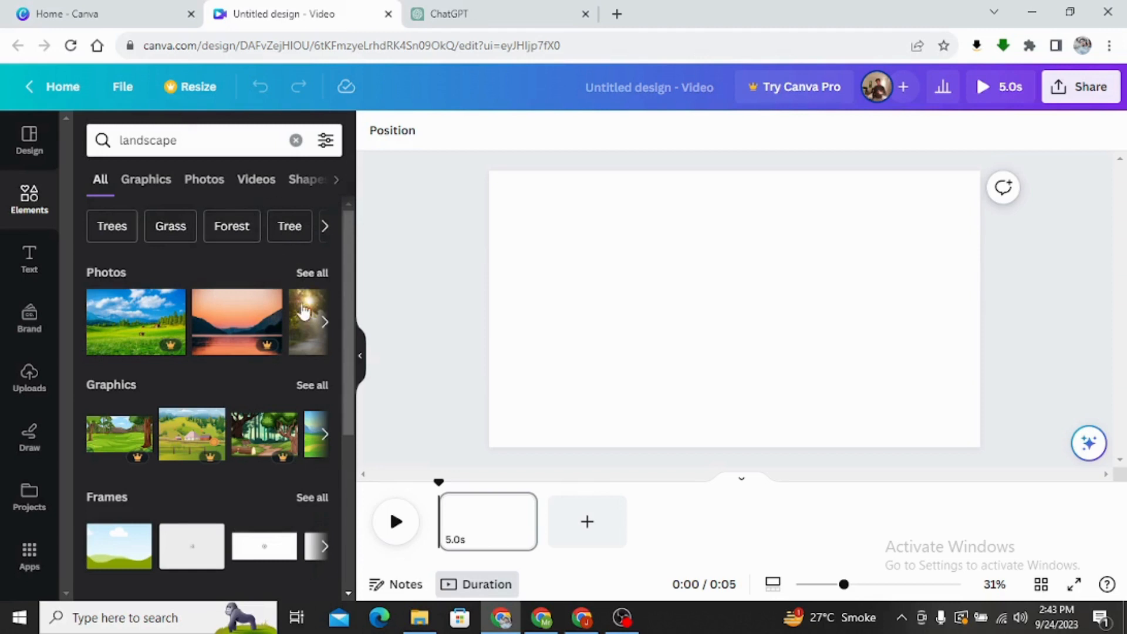
# Limit the landscape results to graphics and add the illustration of pine trees with snowy mountains to the page.
pyautogui.scroll(-4, 304, 311)
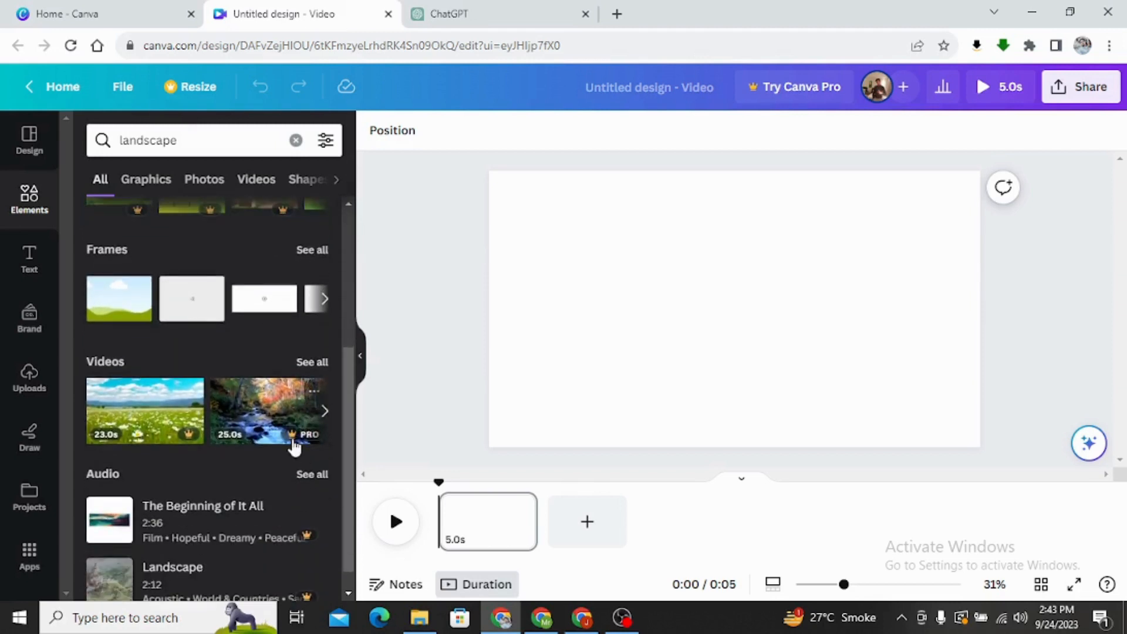
pyautogui.scroll(4, 294, 448)
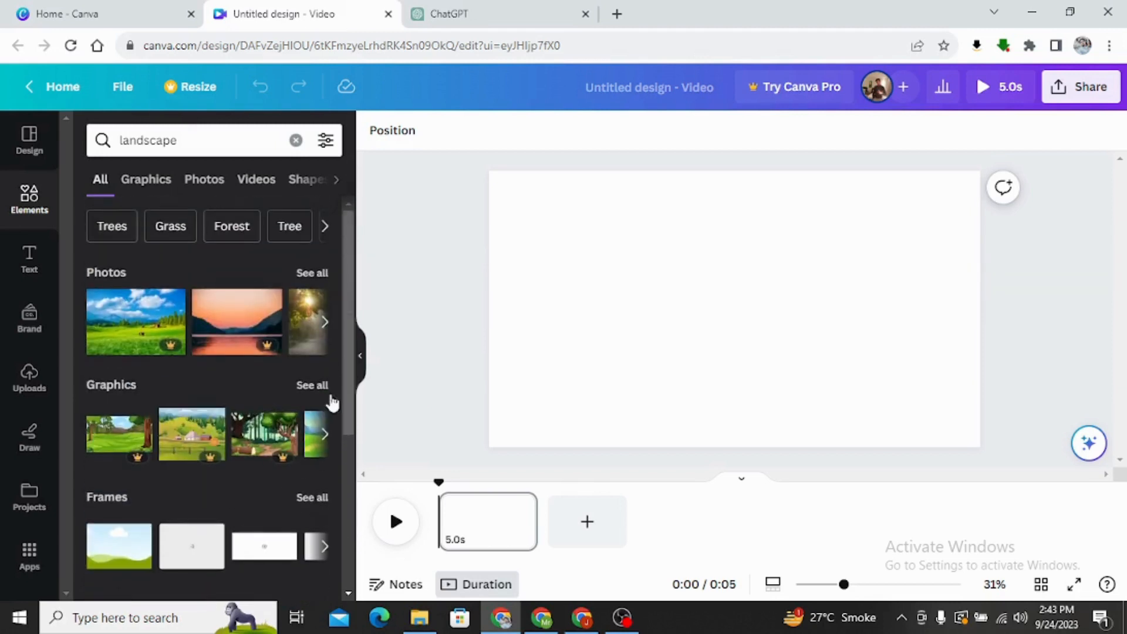
pyautogui.click(150, 181)
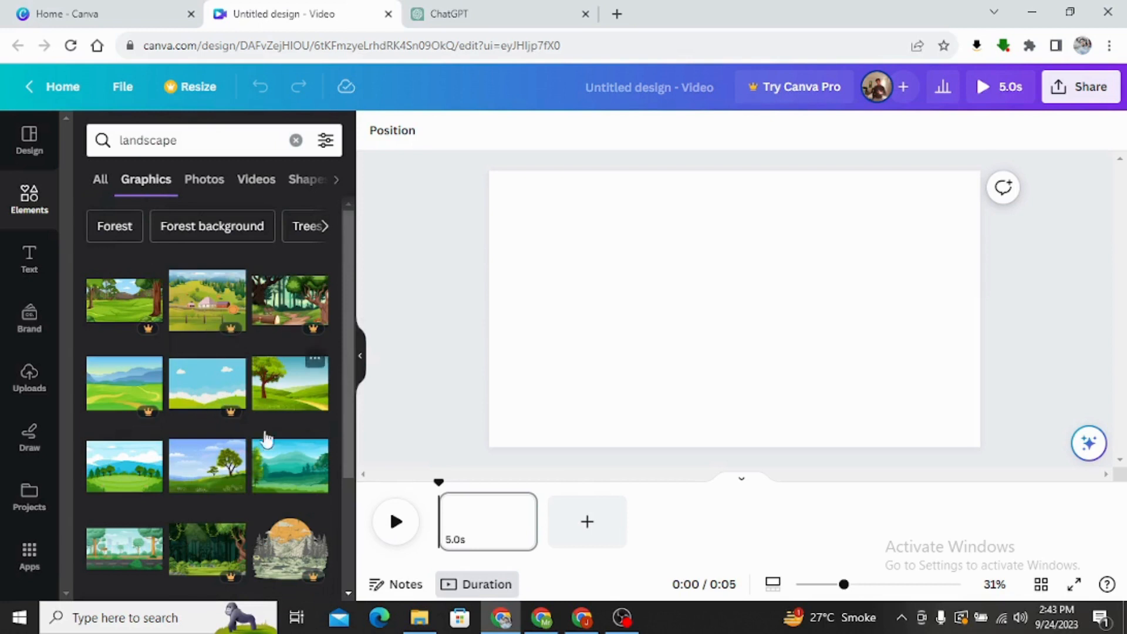
pyautogui.scroll(-3, 261, 437)
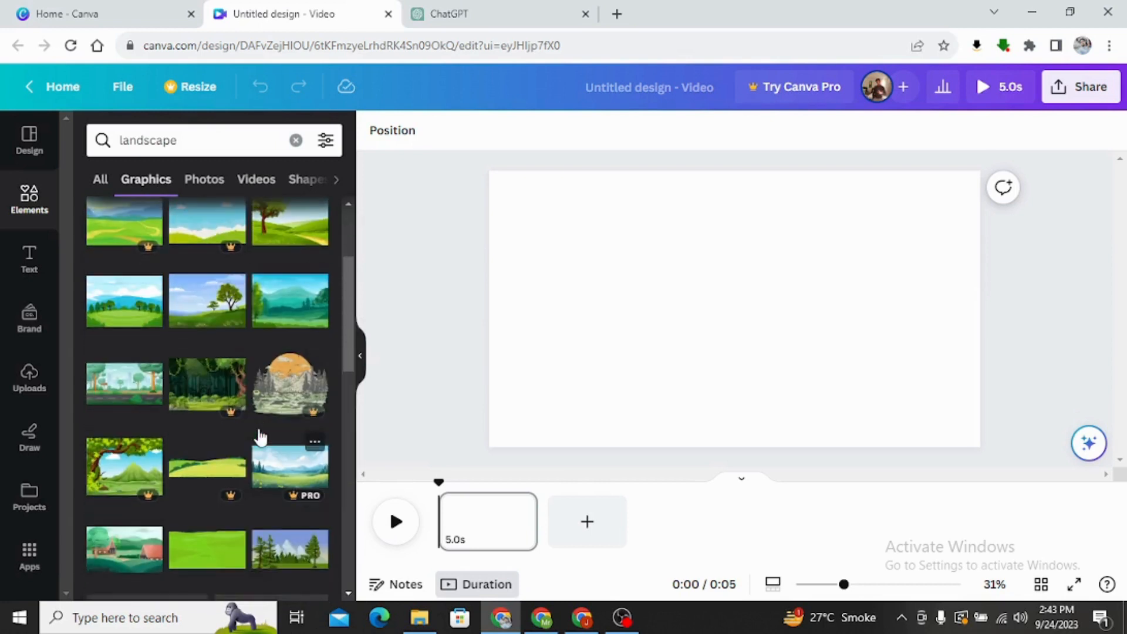
pyautogui.scroll(-3, 260, 437)
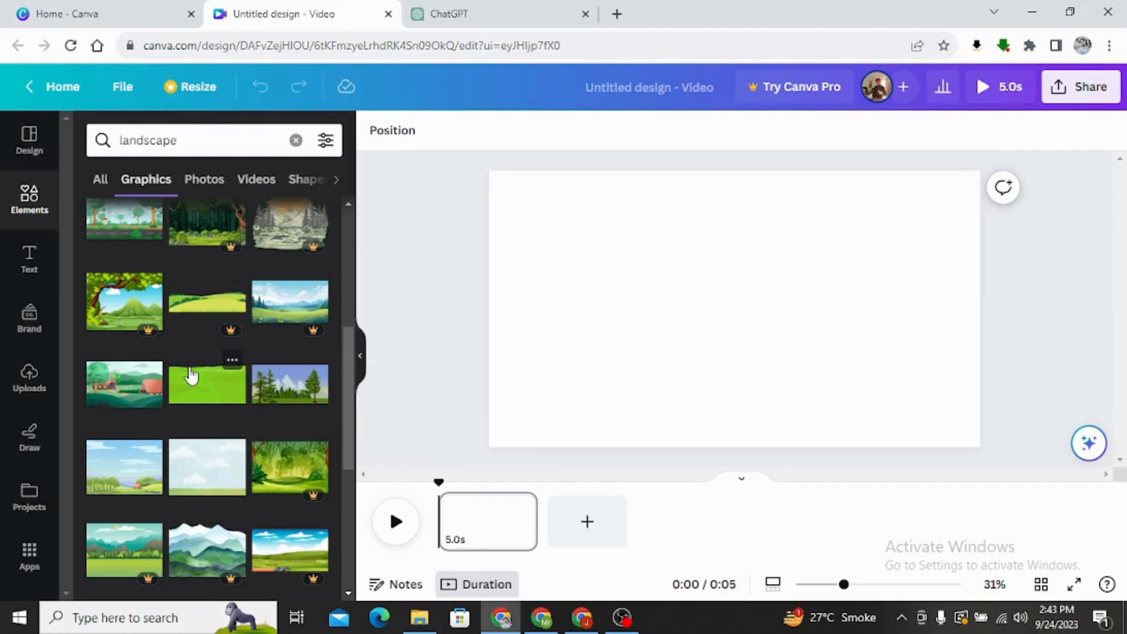
pyautogui.scroll(-8, 191, 379)
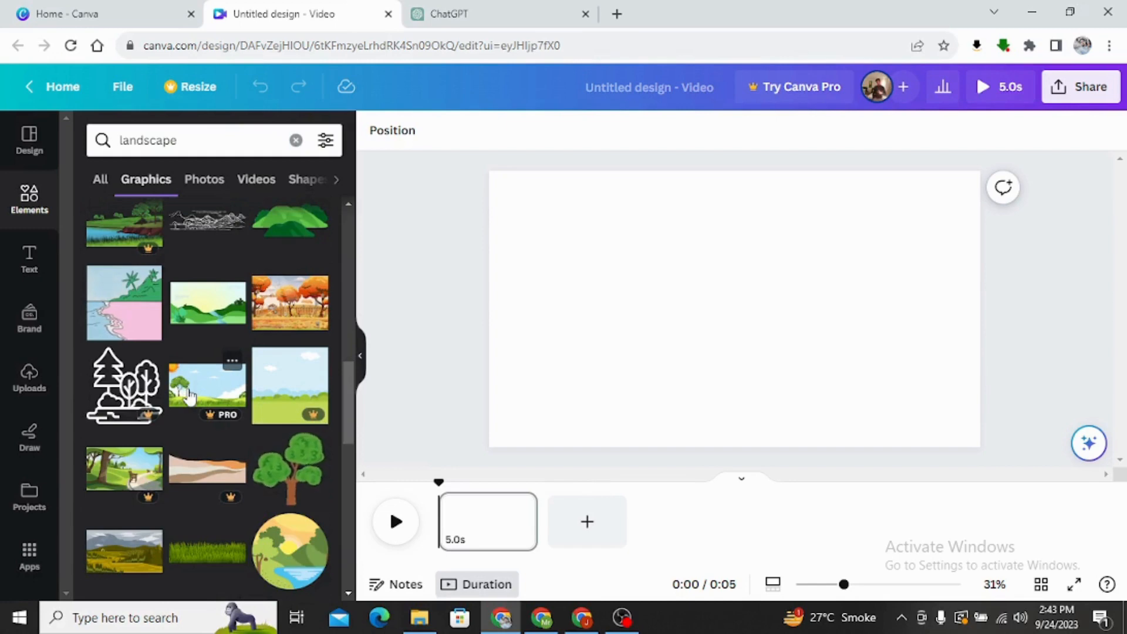
pyautogui.scroll(-10, 189, 396)
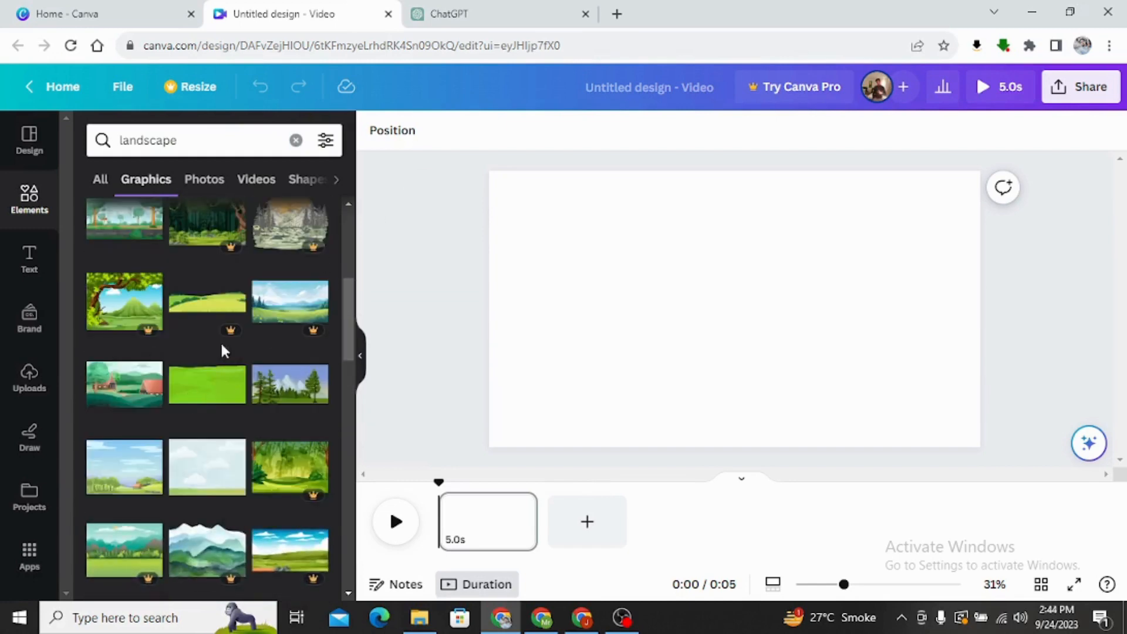
pyautogui.click(287, 397)
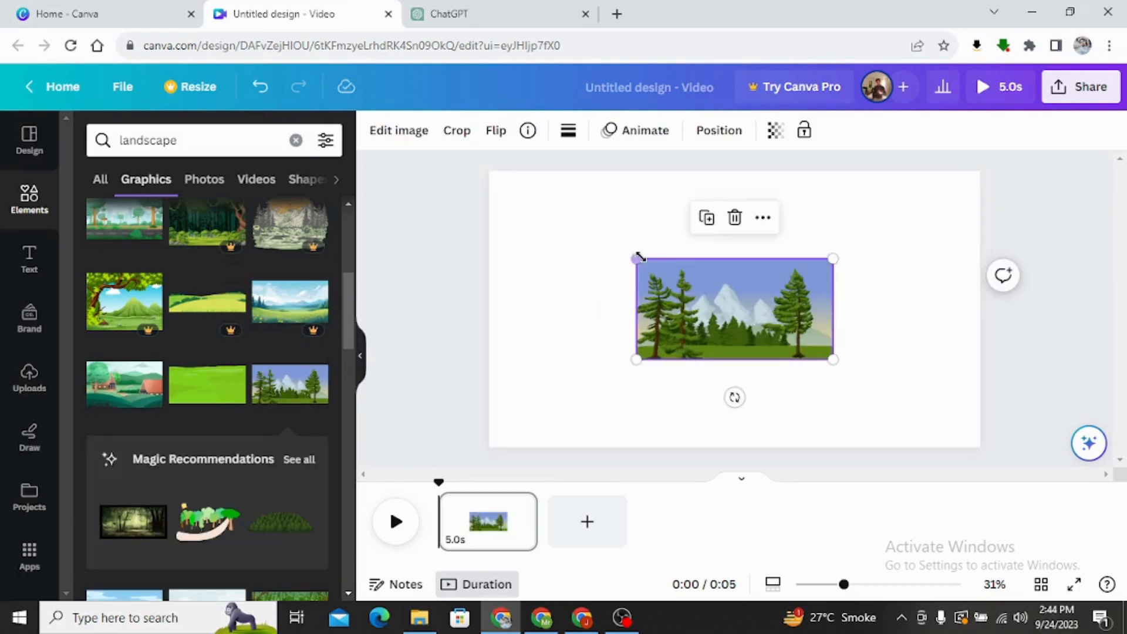
# Enlarge the landscape illustration from opposite corners so it spans the full width of the page.
pyautogui.moveTo(633, 257); pyautogui.dragTo(487, 181)
pyautogui.moveTo(833, 359); pyautogui.dragTo(965, 462)
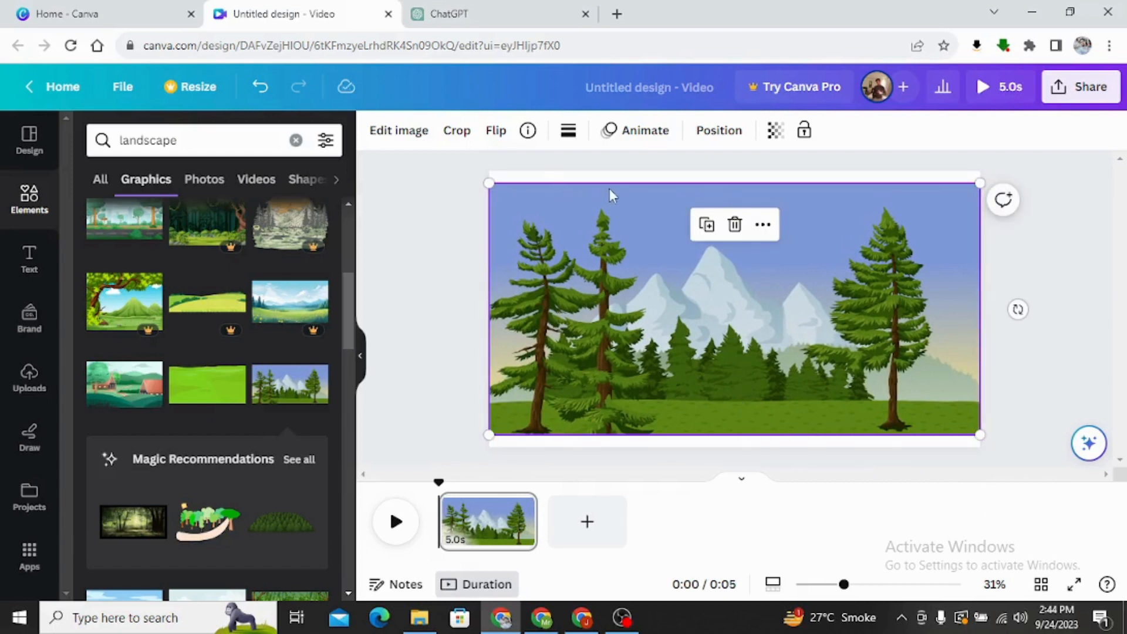
pyautogui.click(710, 175)
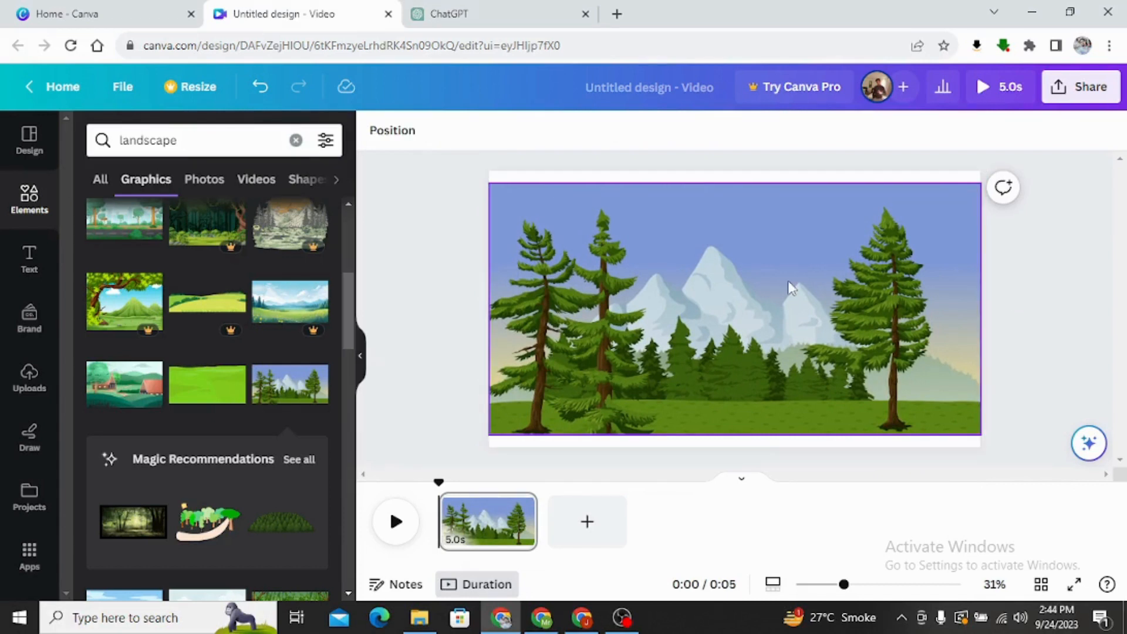
pyautogui.click(792, 288)
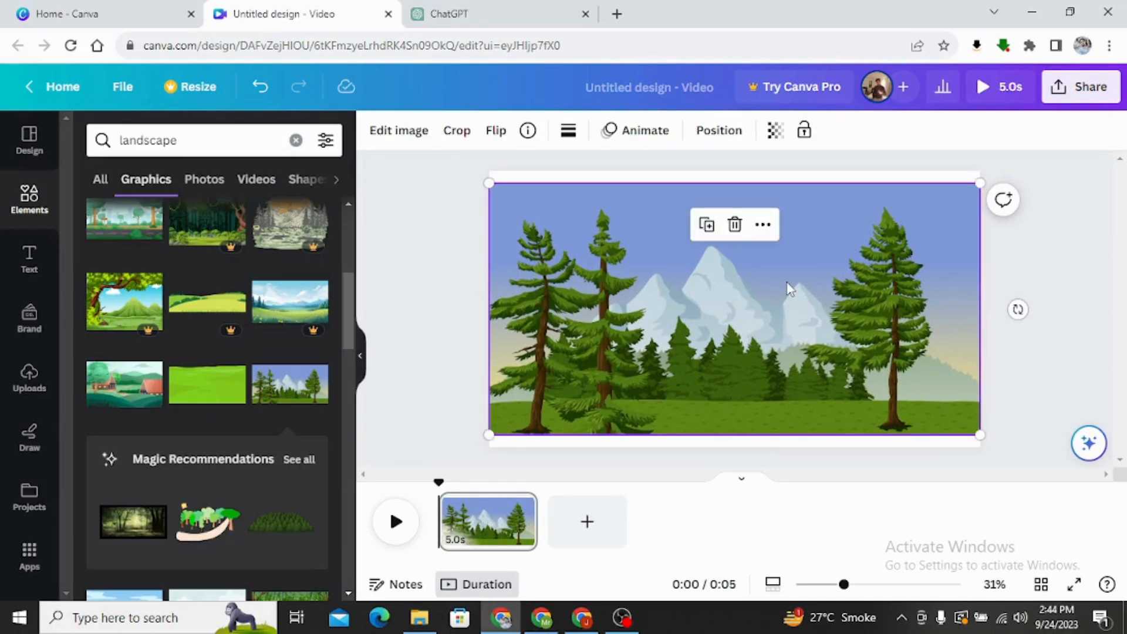
pyautogui.click(428, 259)
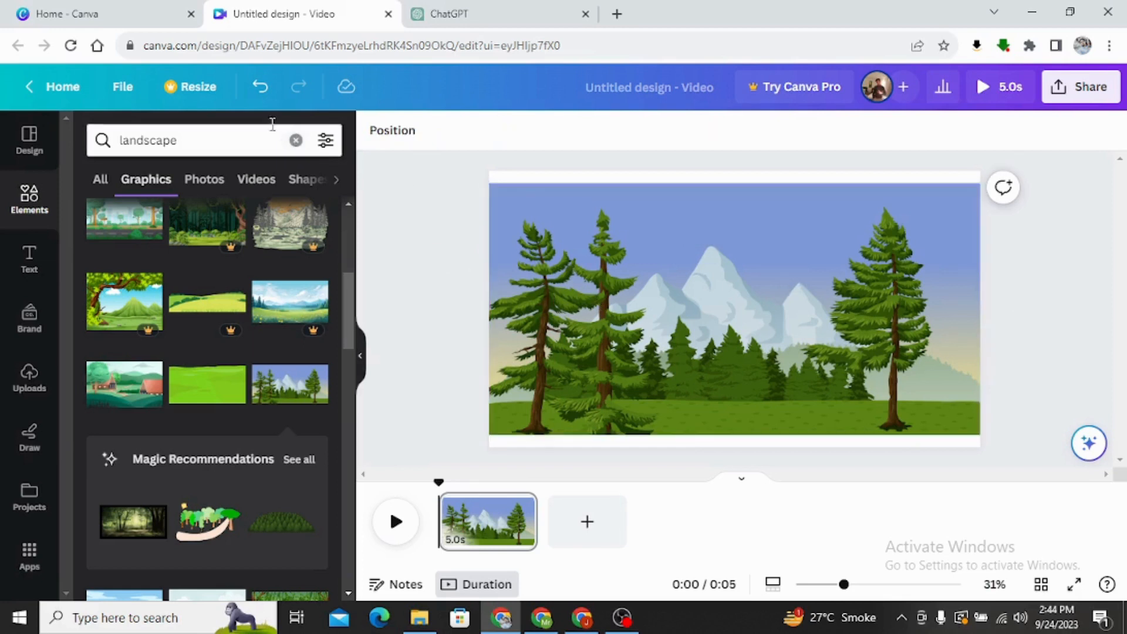
# Clear the landscape search and search the elements for "birds".
pyautogui.click(241, 143)
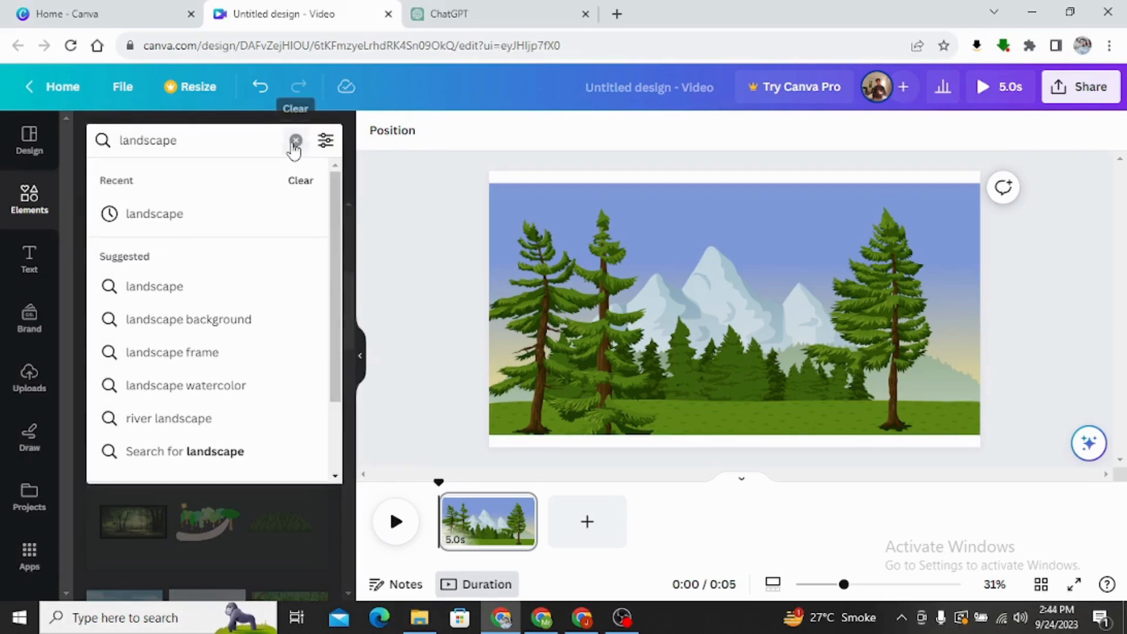
pyautogui.click(296, 141)
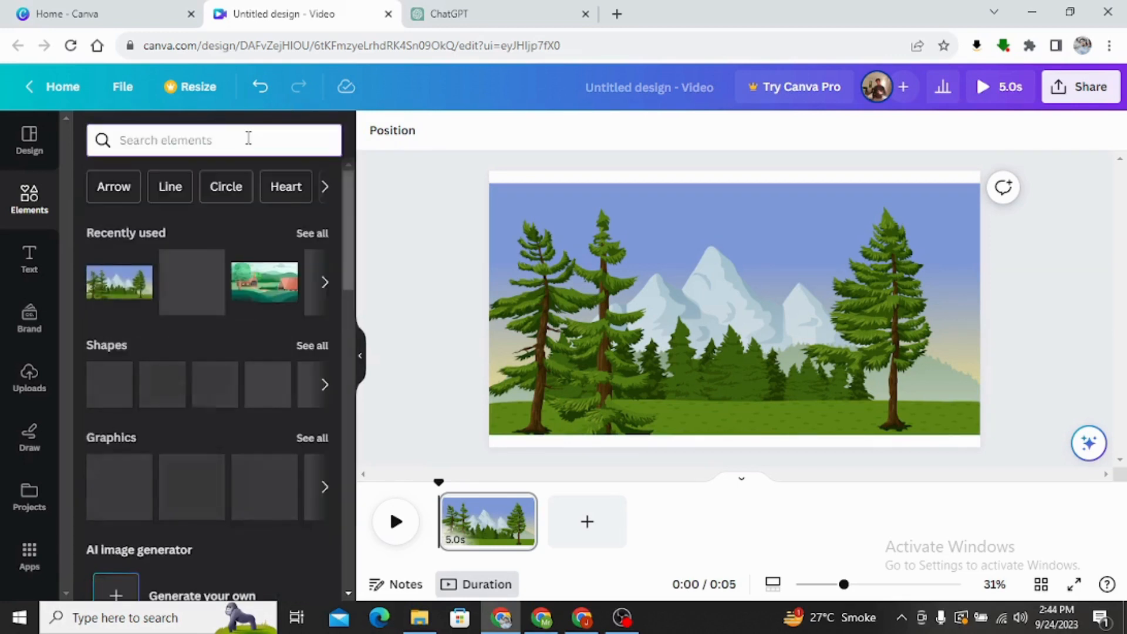
pyautogui.write('brids')
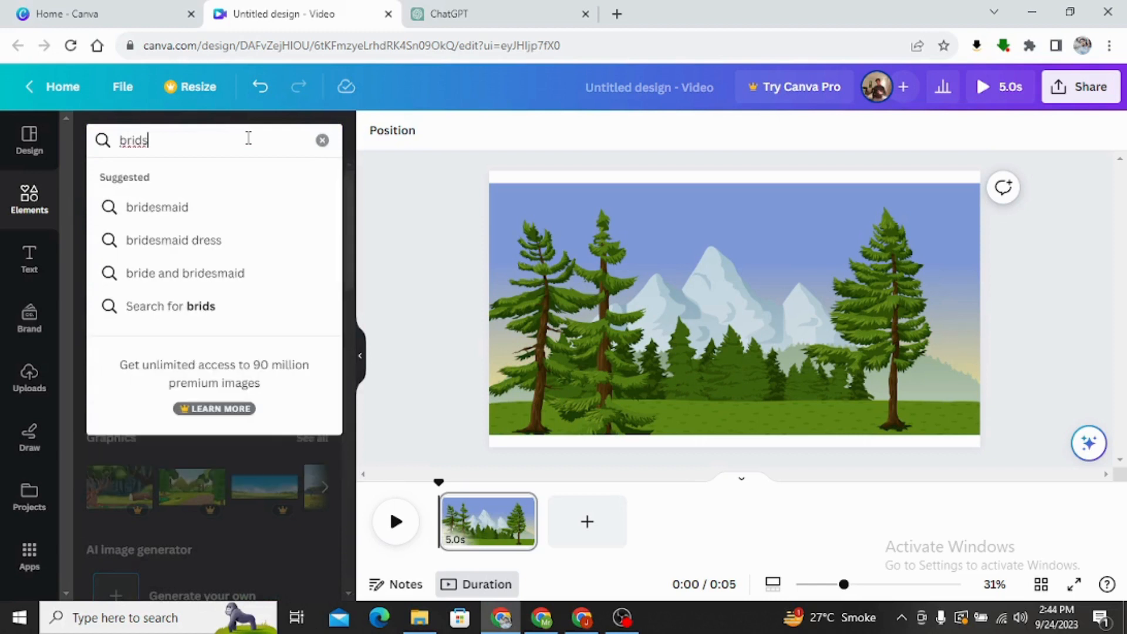
pyautogui.moveTo(165, 139); pyautogui.dragTo(145, 139)
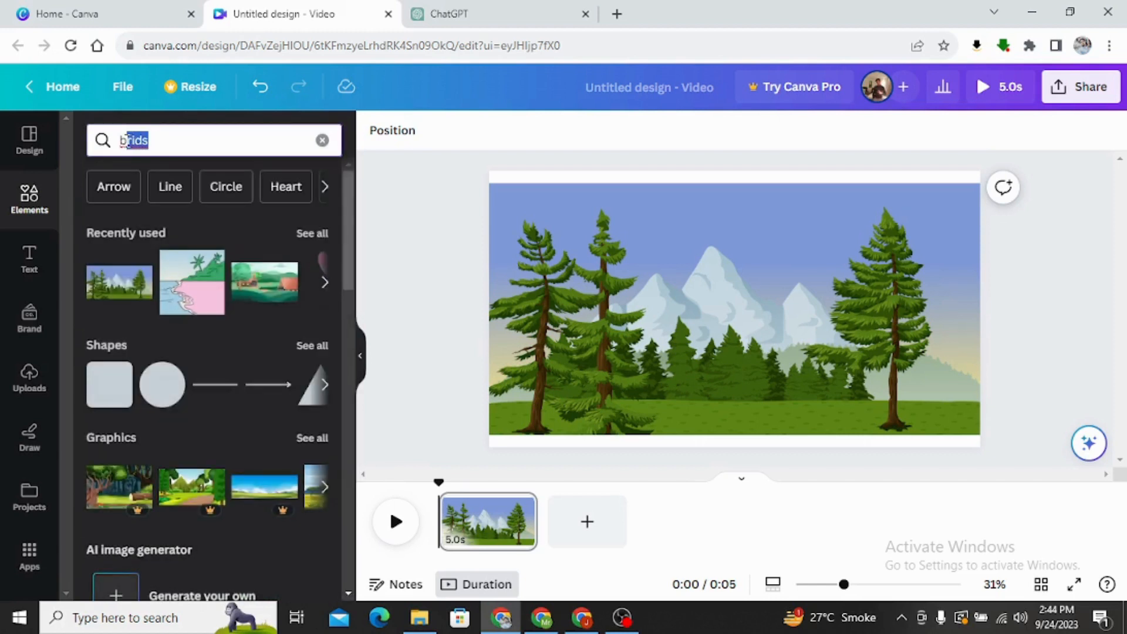
pyautogui.press('BackSpace')
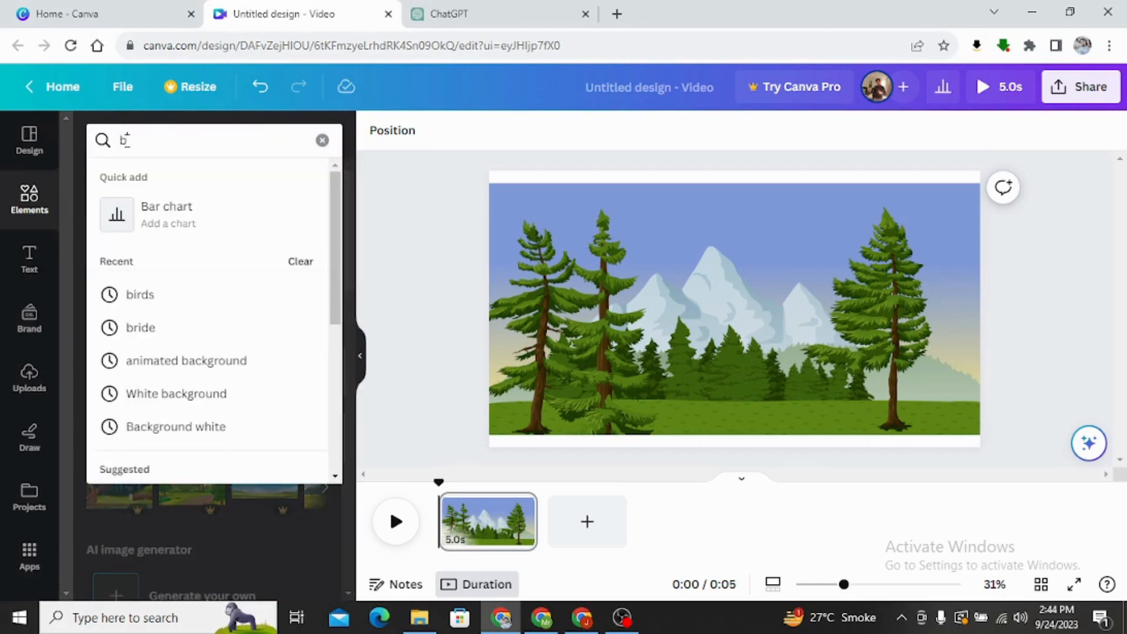
pyautogui.write('irds')
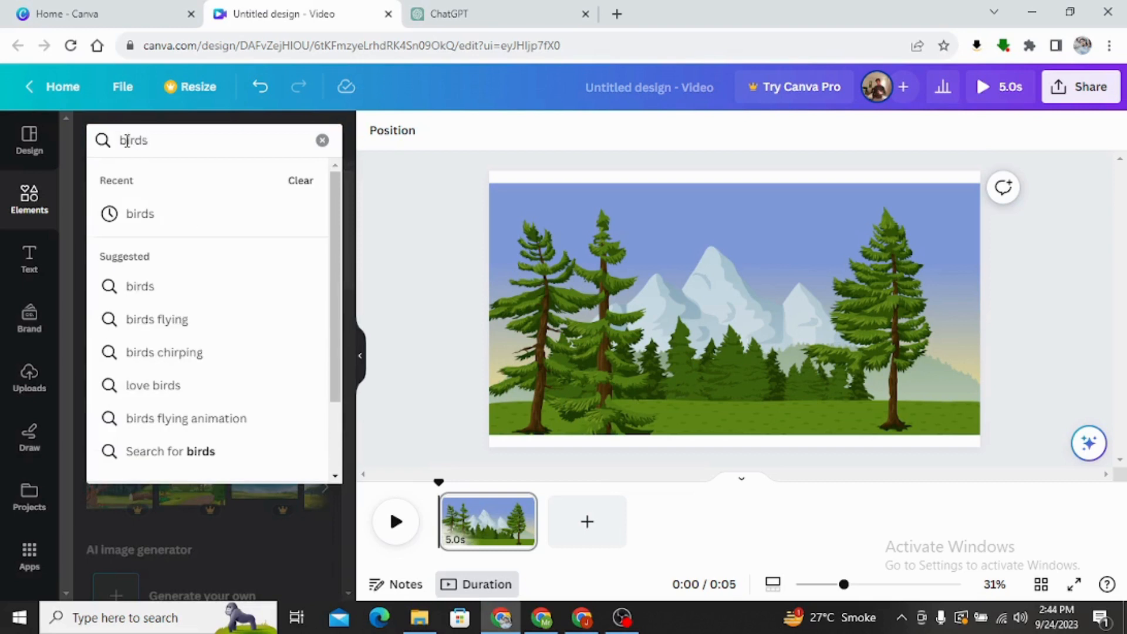
pyautogui.click(169, 220)
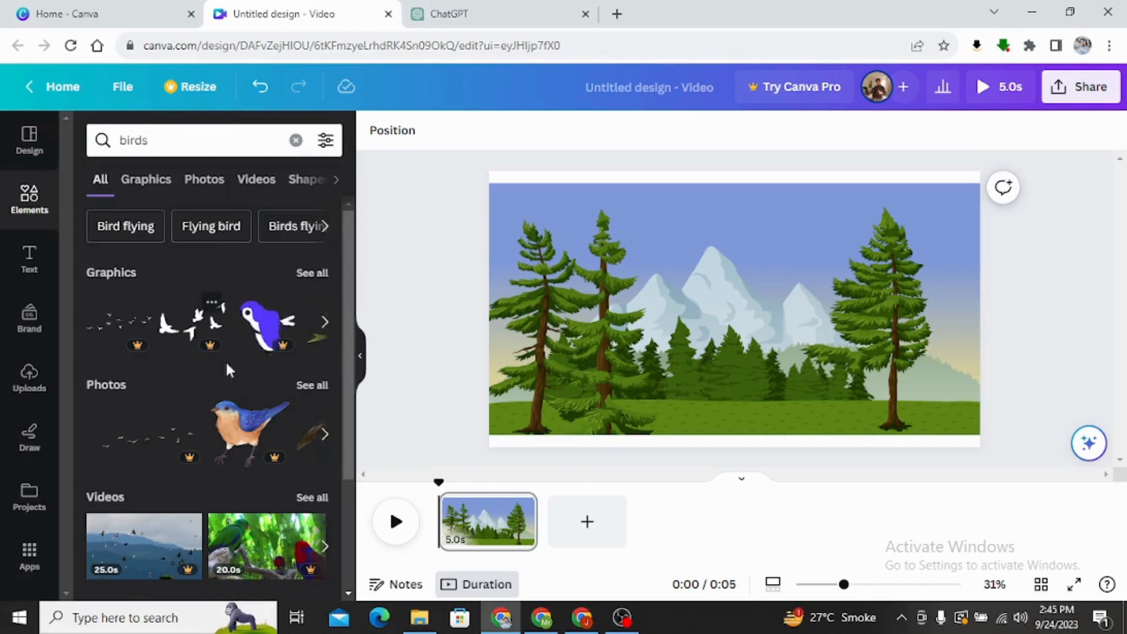
# Limit the bird results to graphics and look through the available bird illustrations.
pyautogui.scroll(-2, 247, 411)
pyautogui.scroll(-2, 271, 482)
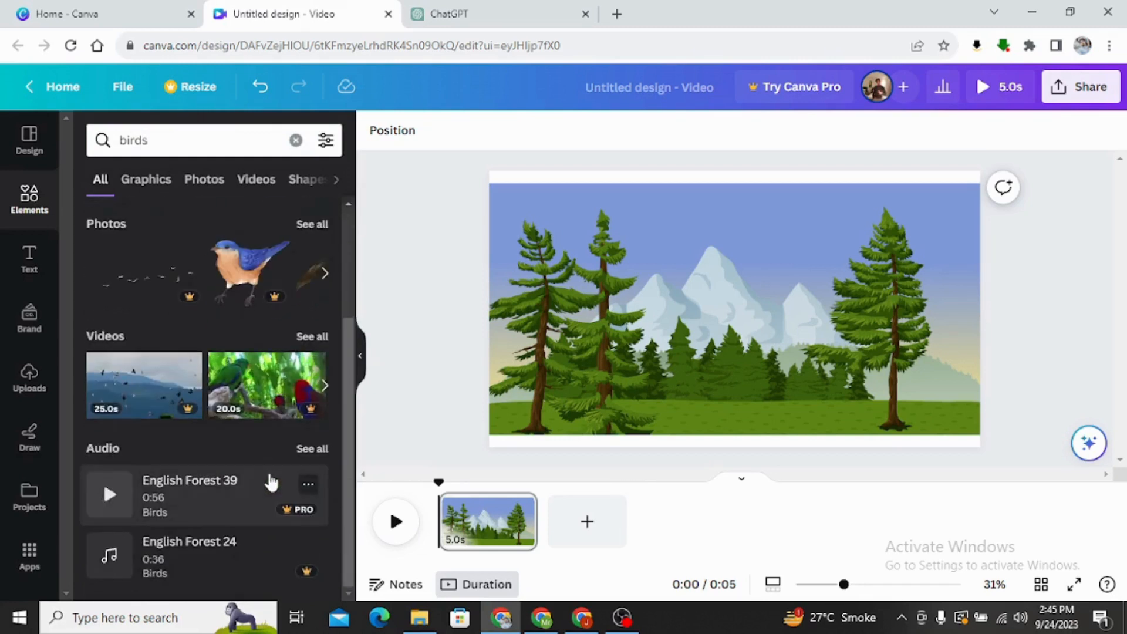
pyautogui.scroll(3, 265, 461)
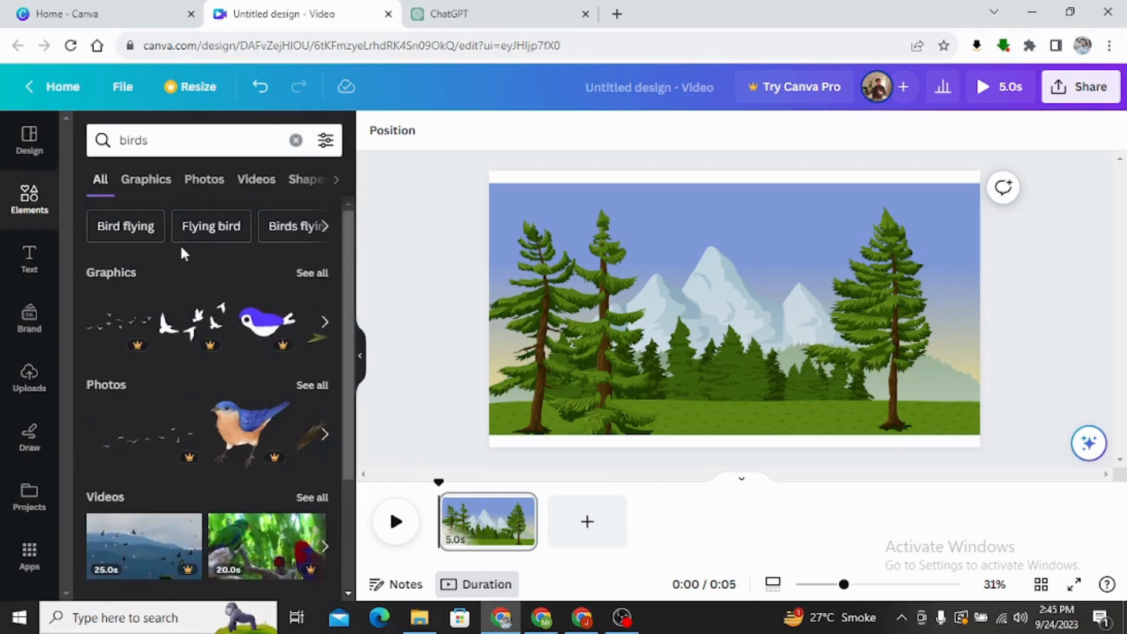
pyautogui.click(152, 192)
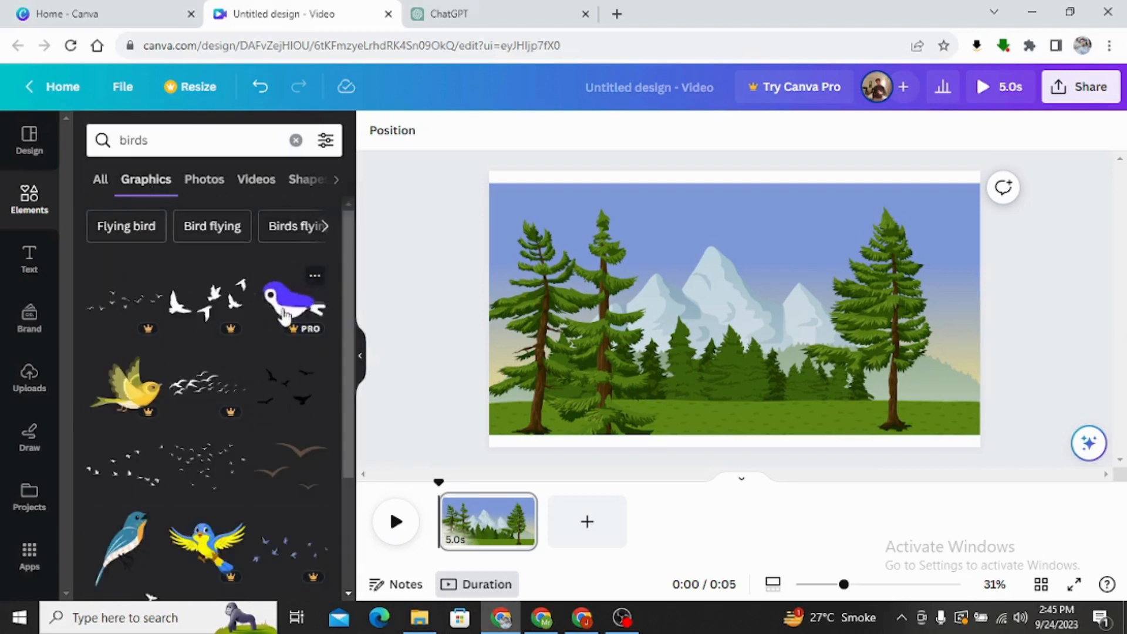
pyautogui.scroll(-3, 300, 337)
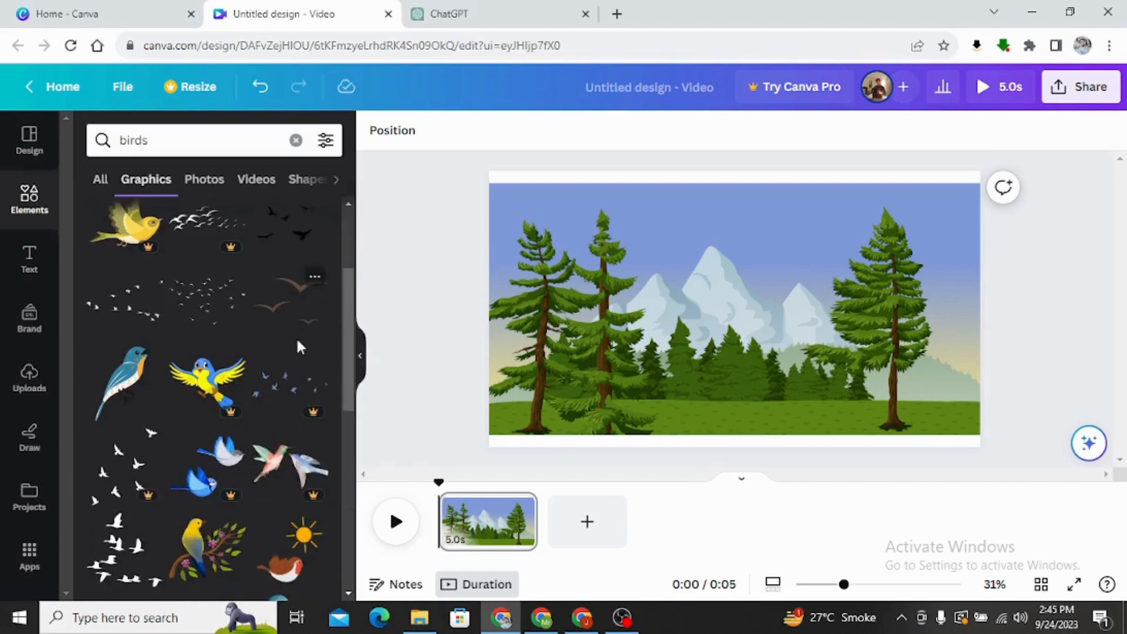
pyautogui.scroll(-3, 300, 347)
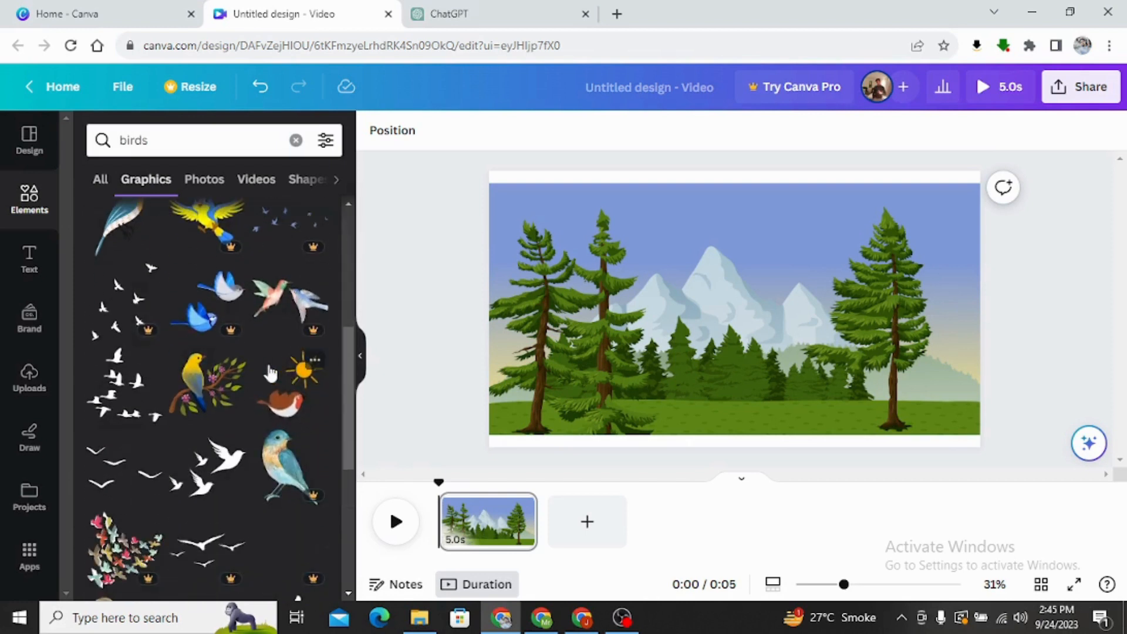
pyautogui.scroll(6, 253, 337)
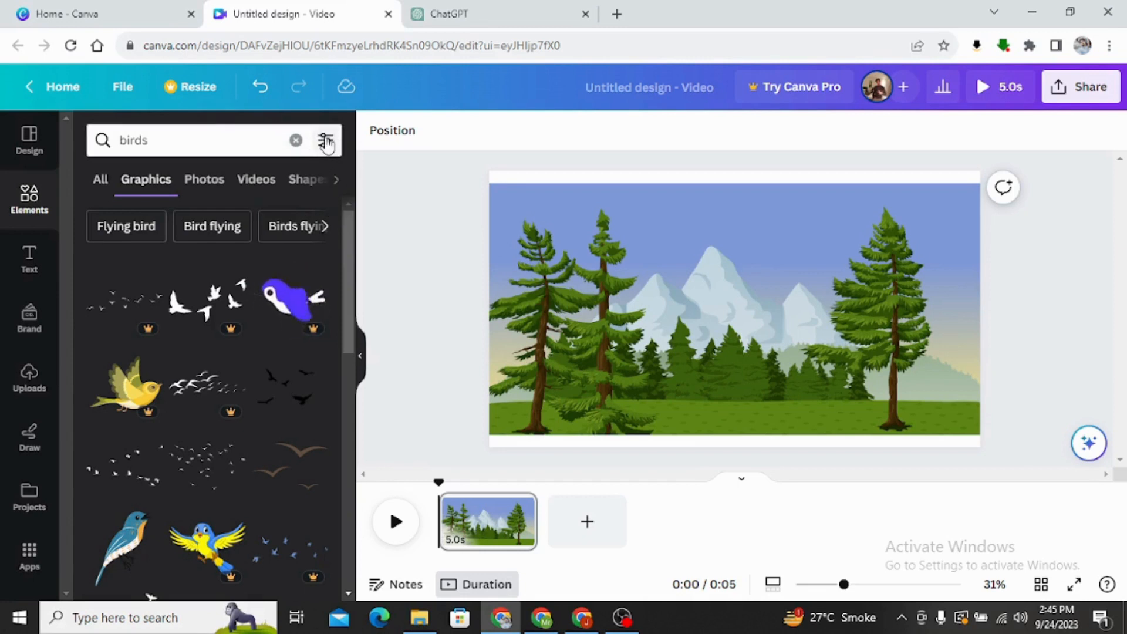
# Filter the bird graphics to show only animated ones.
pyautogui.click(327, 141)
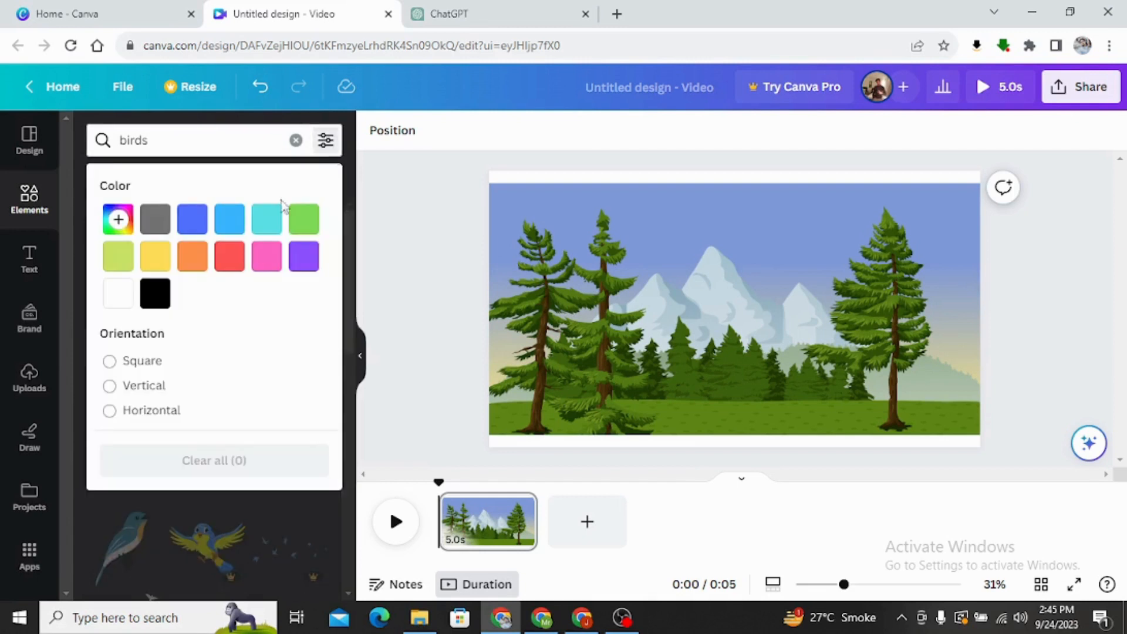
pyautogui.scroll(-3, 238, 356)
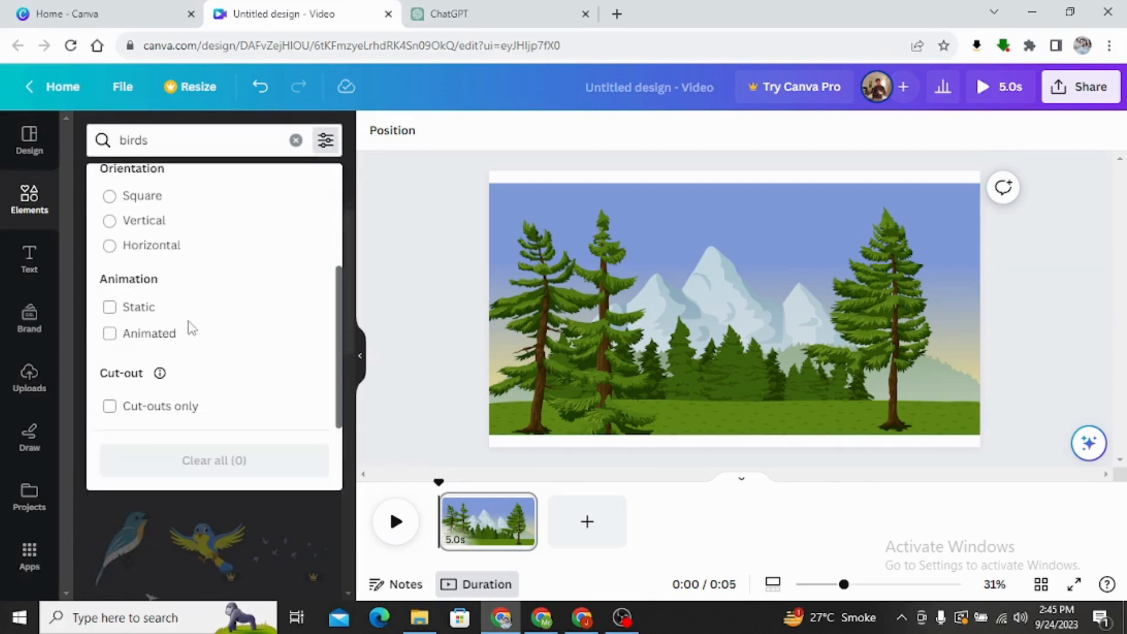
pyautogui.click(111, 335)
pyautogui.click(372, 283)
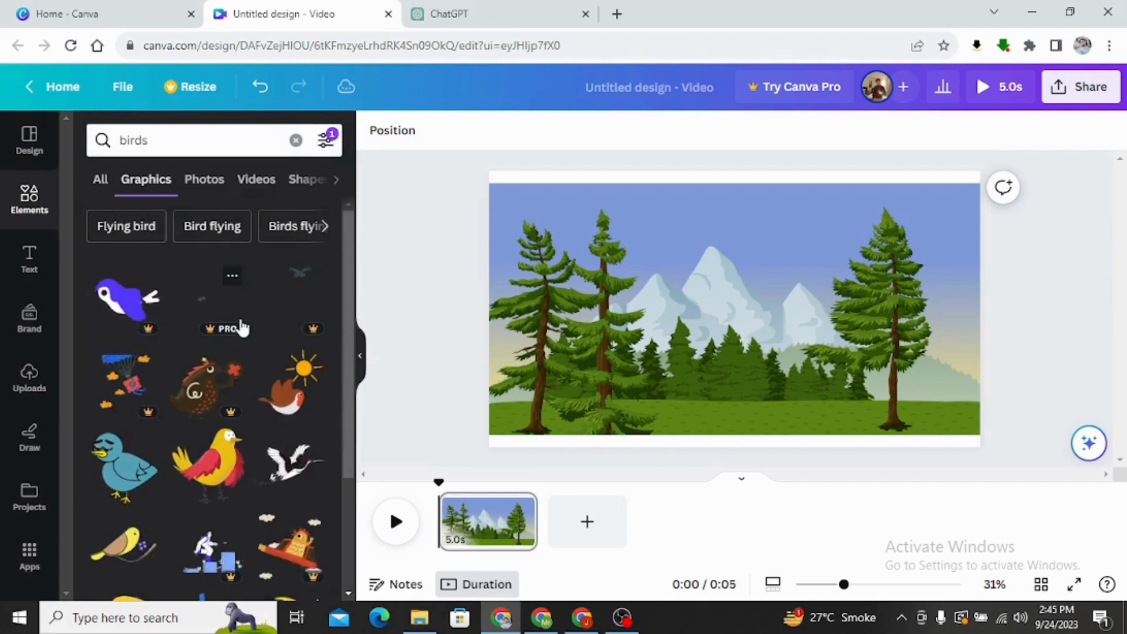
# Add the animated purple flying bird to the scene, shrink it and place it over the right-hand pine tree.
pyautogui.scroll(-3, 235, 380)
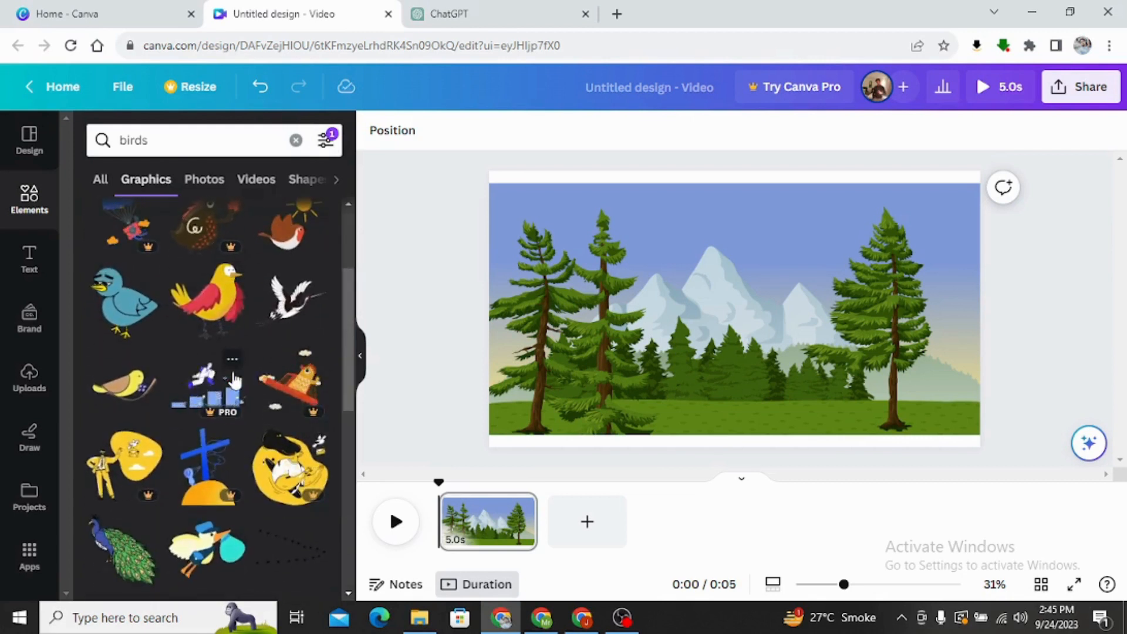
pyautogui.scroll(-4, 234, 380)
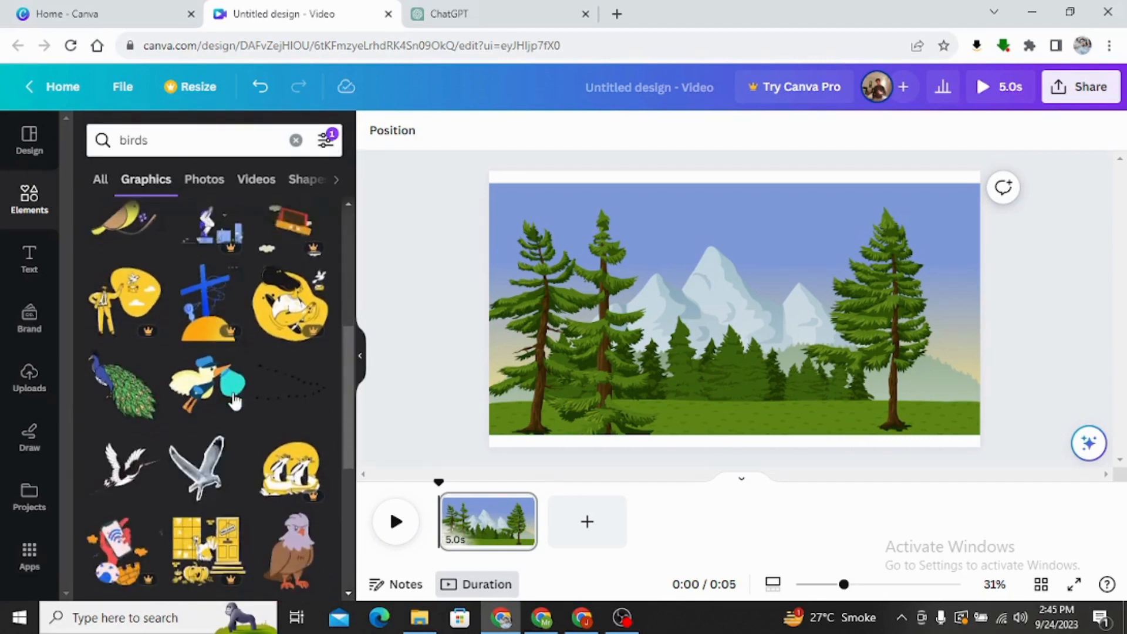
pyautogui.scroll(5, 235, 400)
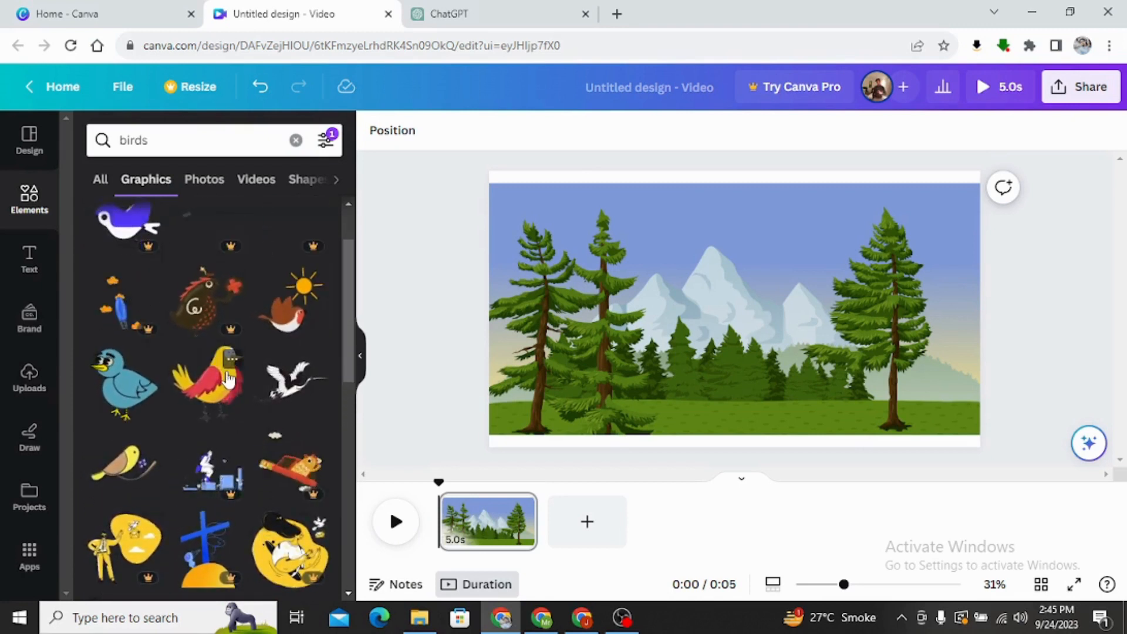
pyautogui.scroll(2, 229, 379)
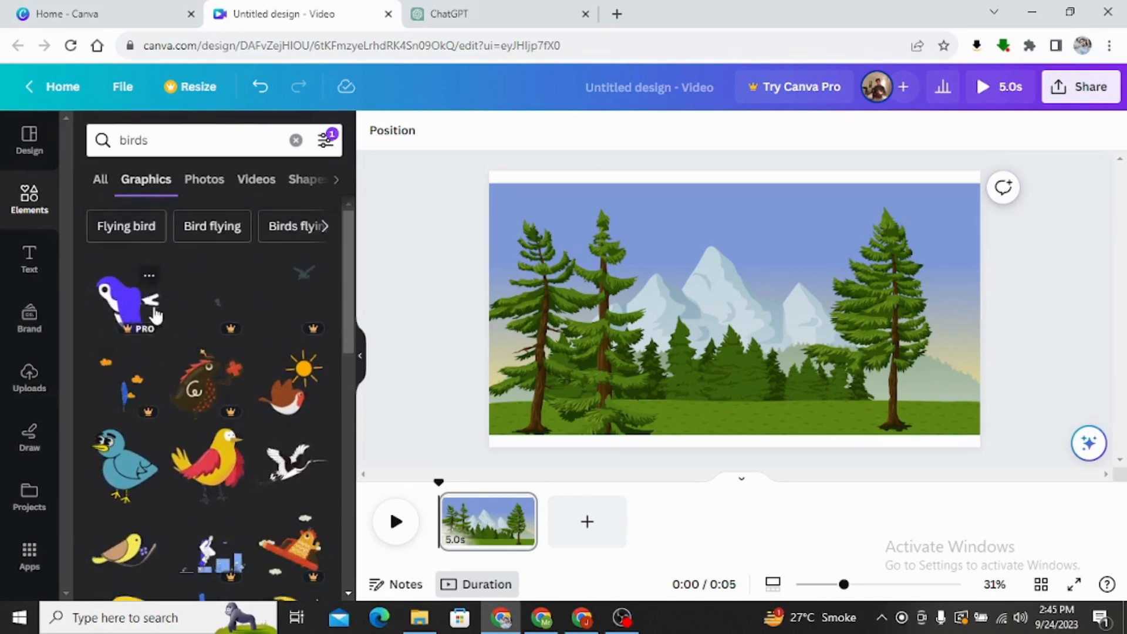
pyautogui.click(125, 304)
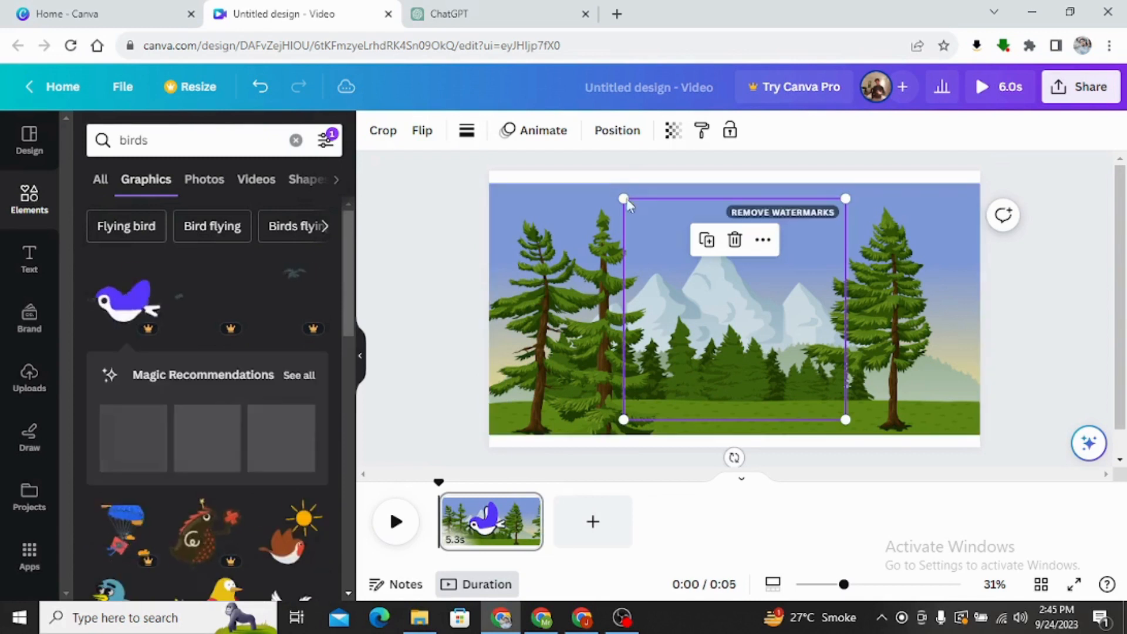
pyautogui.moveTo(621, 202); pyautogui.dragTo(748, 323)
pyautogui.moveTo(788, 379); pyautogui.dragTo(912, 305)
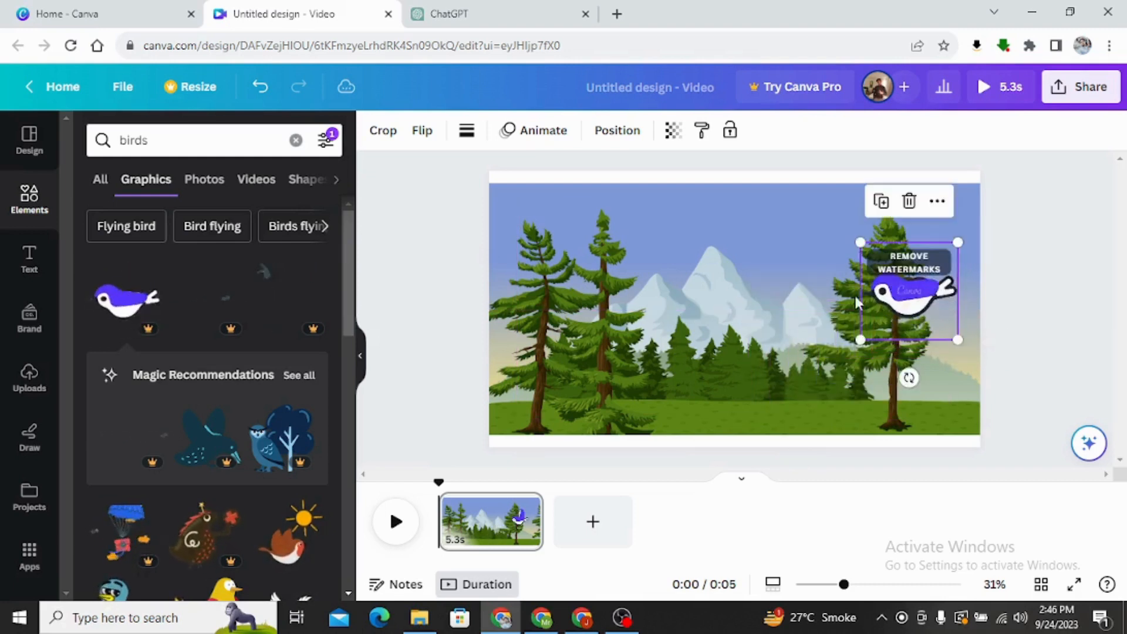
pyautogui.click(773, 290)
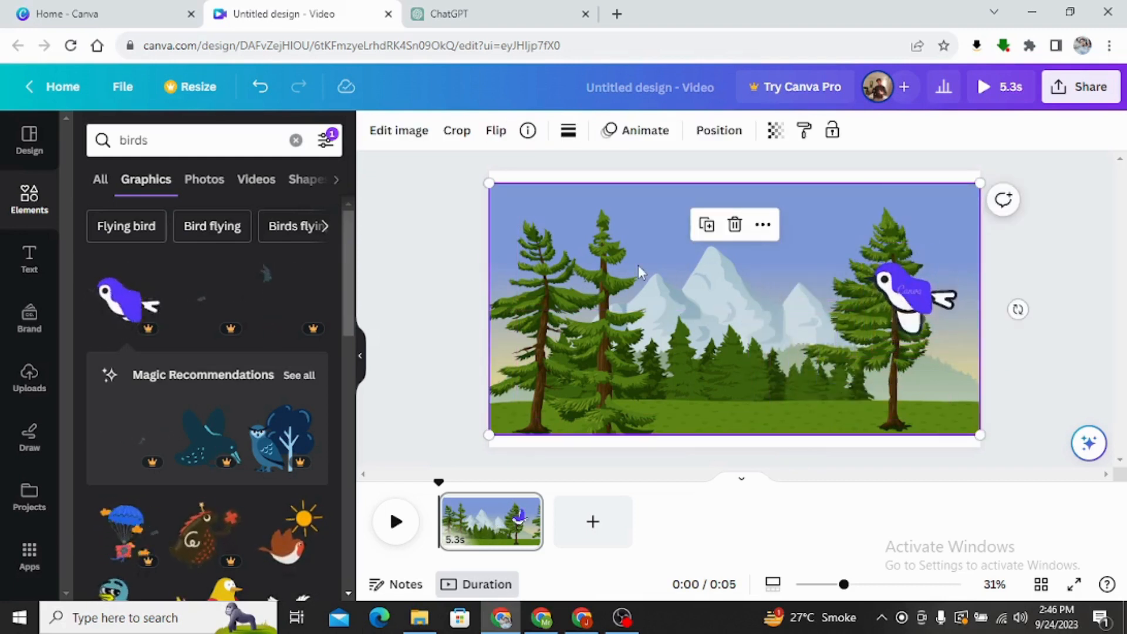
# Add the animated brown bird with the sun, shrink it and place it over the two left-hand pine trees.
pyautogui.scroll(-3, 258, 316)
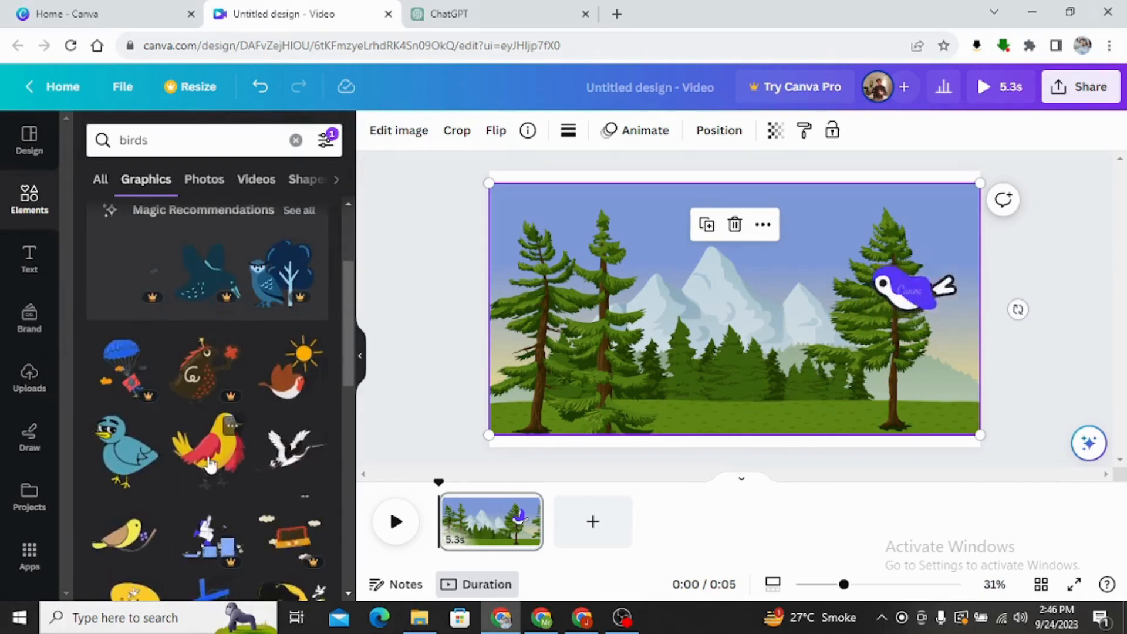
pyautogui.click(294, 379)
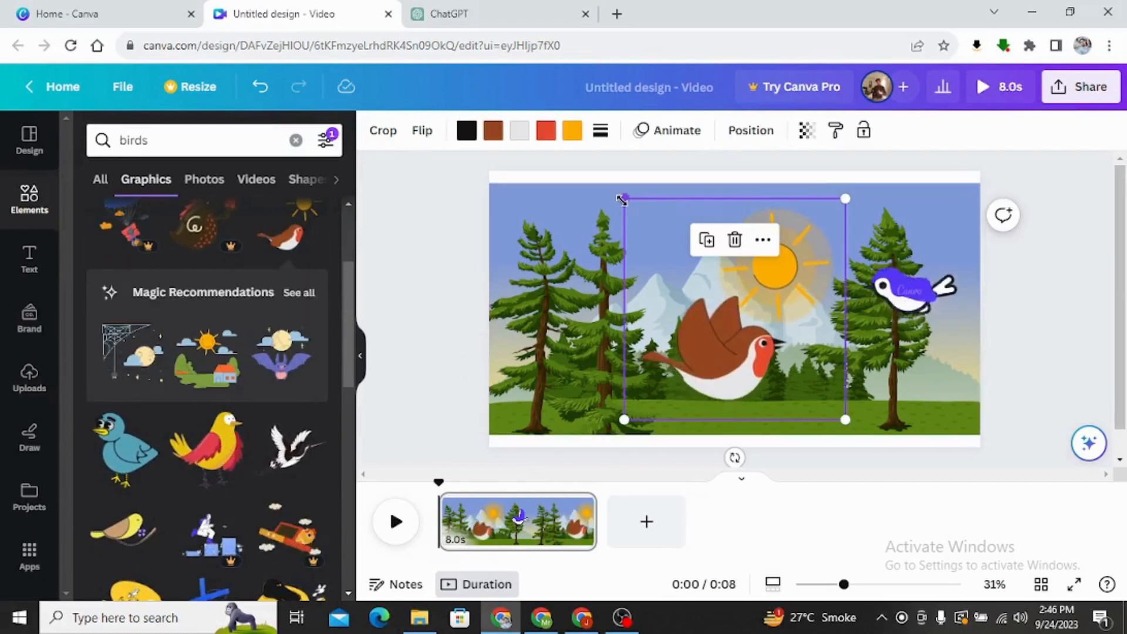
pyautogui.moveTo(624, 199); pyautogui.dragTo(691, 299)
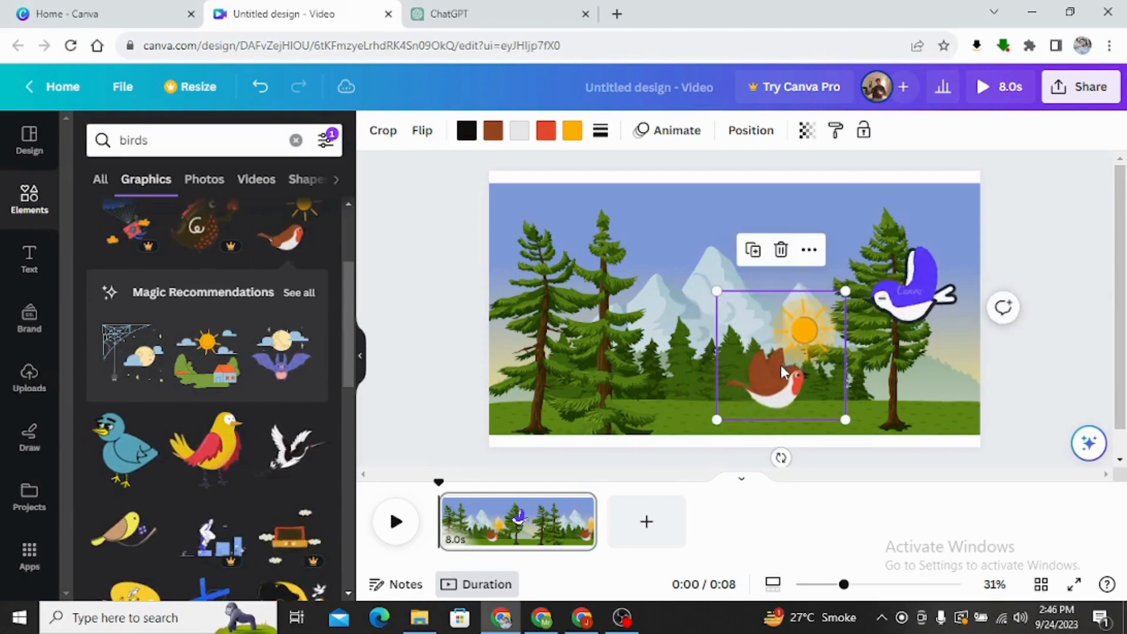
pyautogui.moveTo(771, 355); pyautogui.dragTo(580, 283)
pyautogui.click(450, 268)
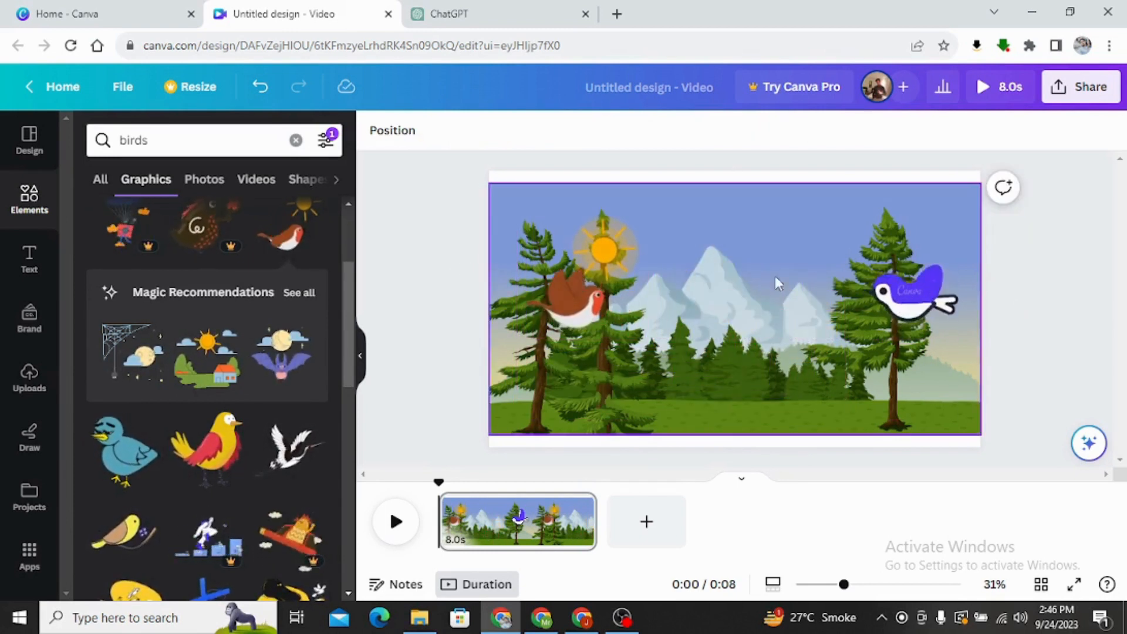
# Create a custom animation for the brown bird, drawing its flight path rightward toward the mountains.
pyautogui.click(575, 274)
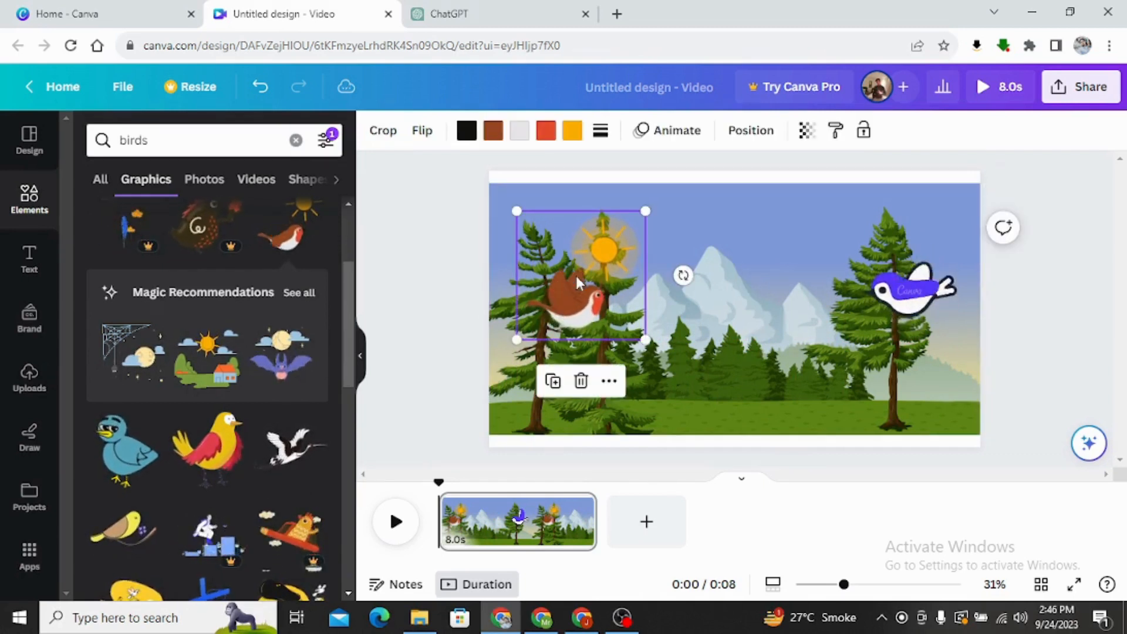
pyautogui.click(668, 138)
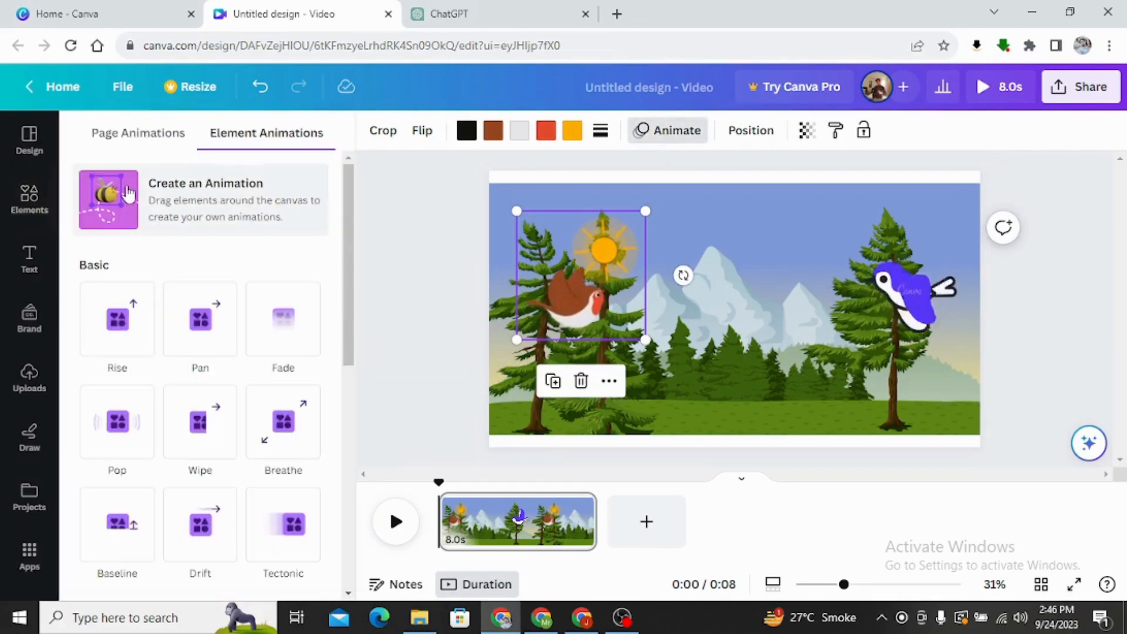
pyautogui.click(175, 200)
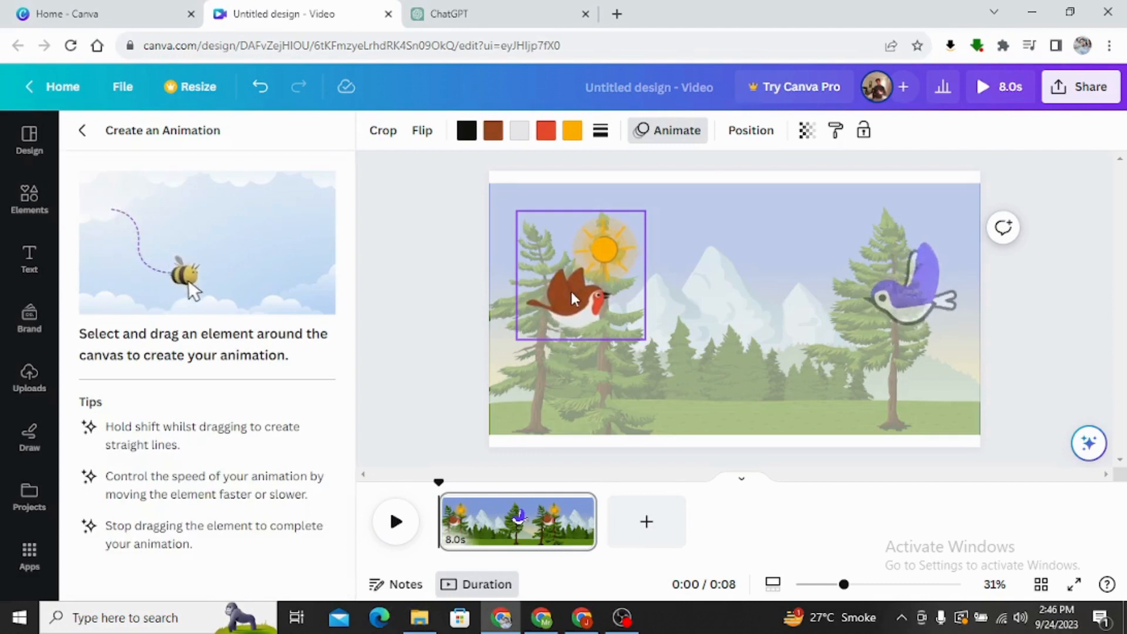
pyautogui.moveTo(572, 292)
pyautogui.mouseDown()
pyautogui.moveTo(566, 302)
pyautogui.moveTo(577, 281)
pyautogui.moveTo(619, 276)
pyautogui.moveTo(645, 290)
pyautogui.moveTo(678, 287)
pyautogui.mouseUp()
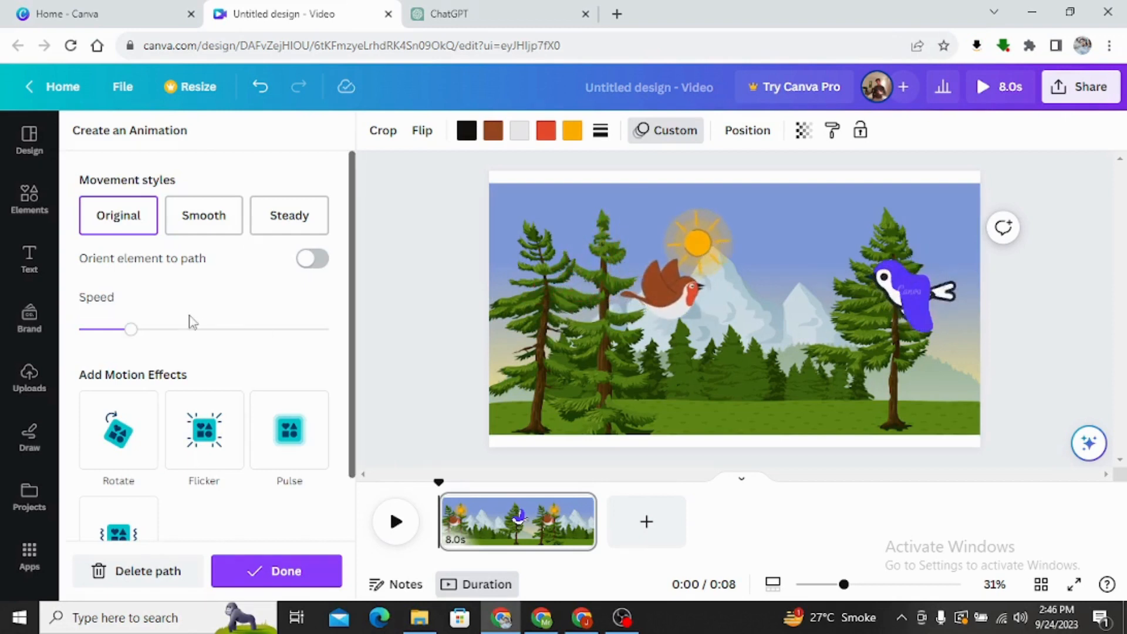
# Set the brown bird's movement style to Smooth, slow its speed slightly and finish the animation.
pyautogui.click(217, 231)
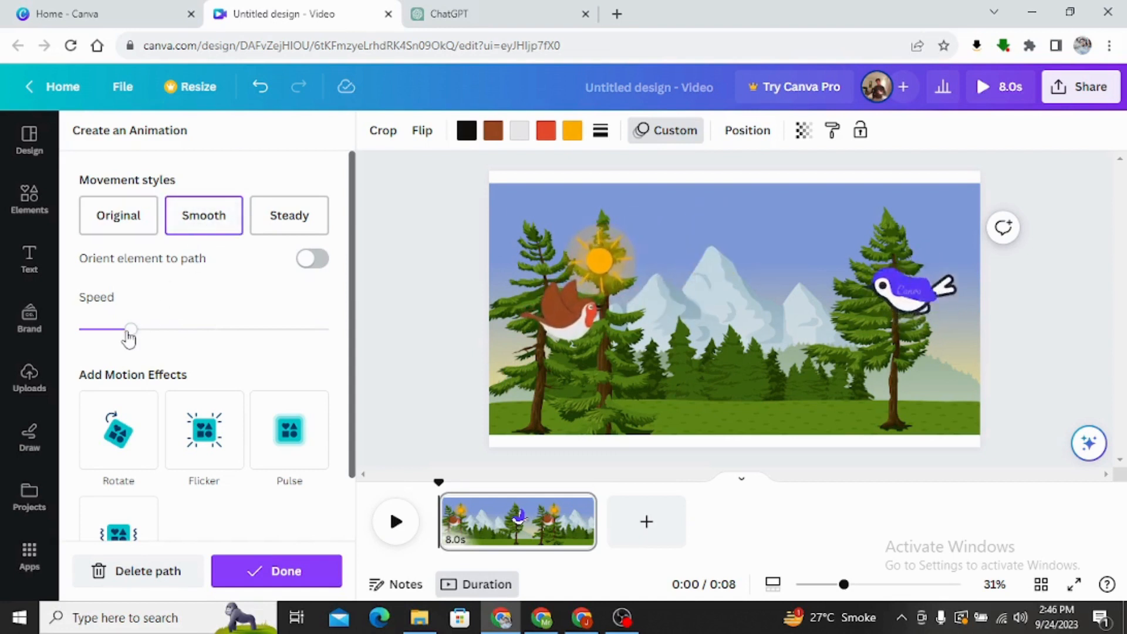
pyautogui.moveTo(114, 333); pyautogui.dragTo(112, 331)
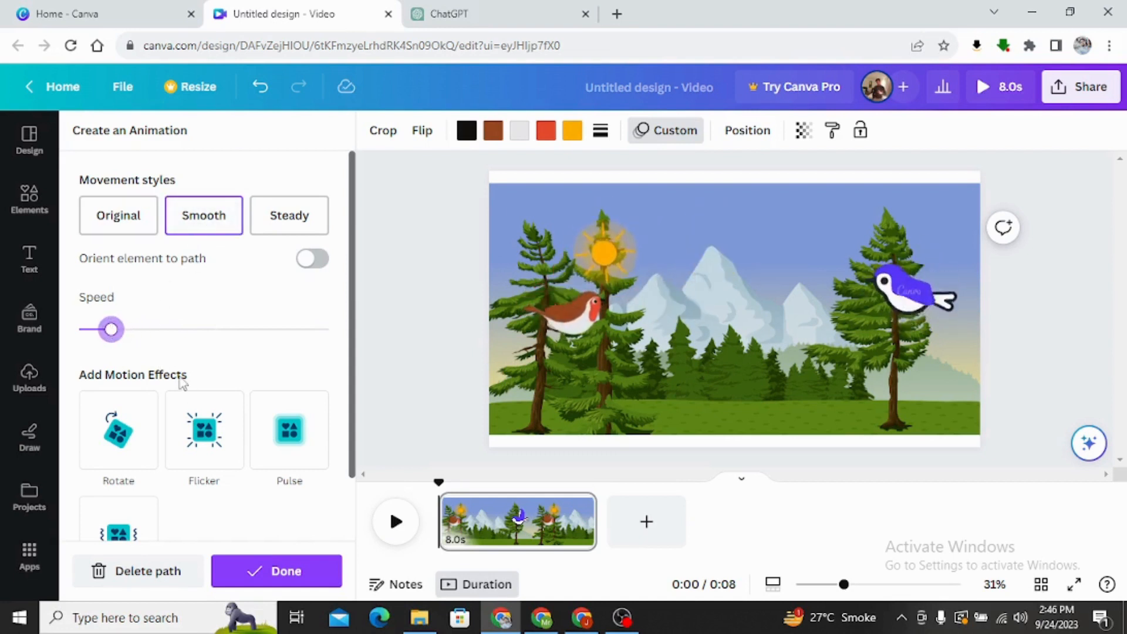
pyautogui.click(265, 578)
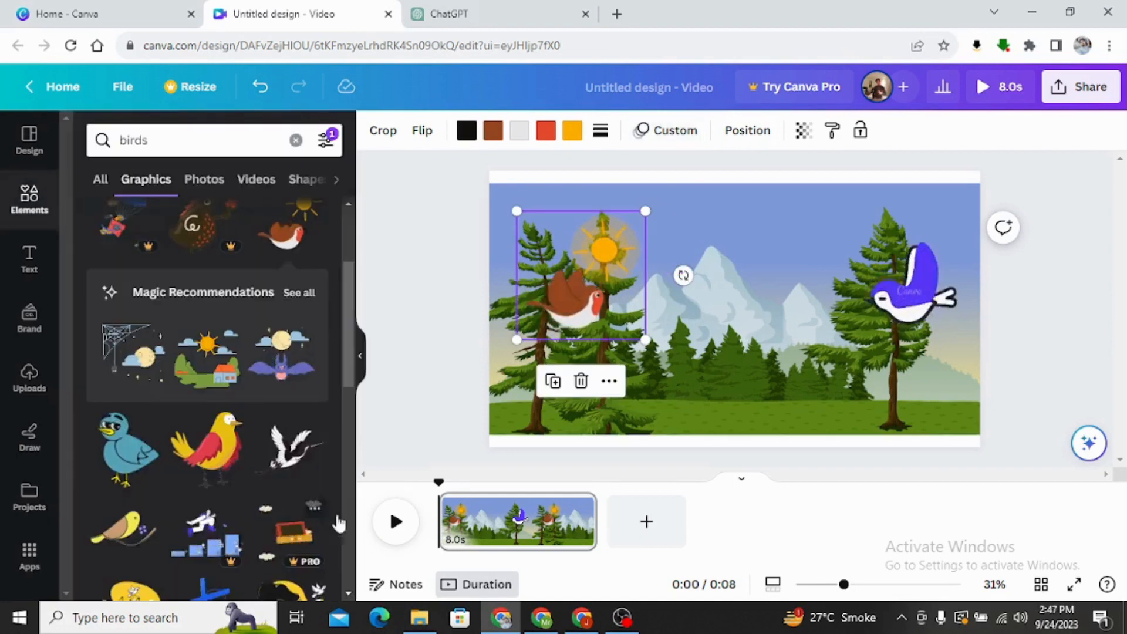
# Create a custom animation for the purple bird, drawing a wavy flight path leftward from the right-hand tree toward the mountains.
pyautogui.click(879, 292)
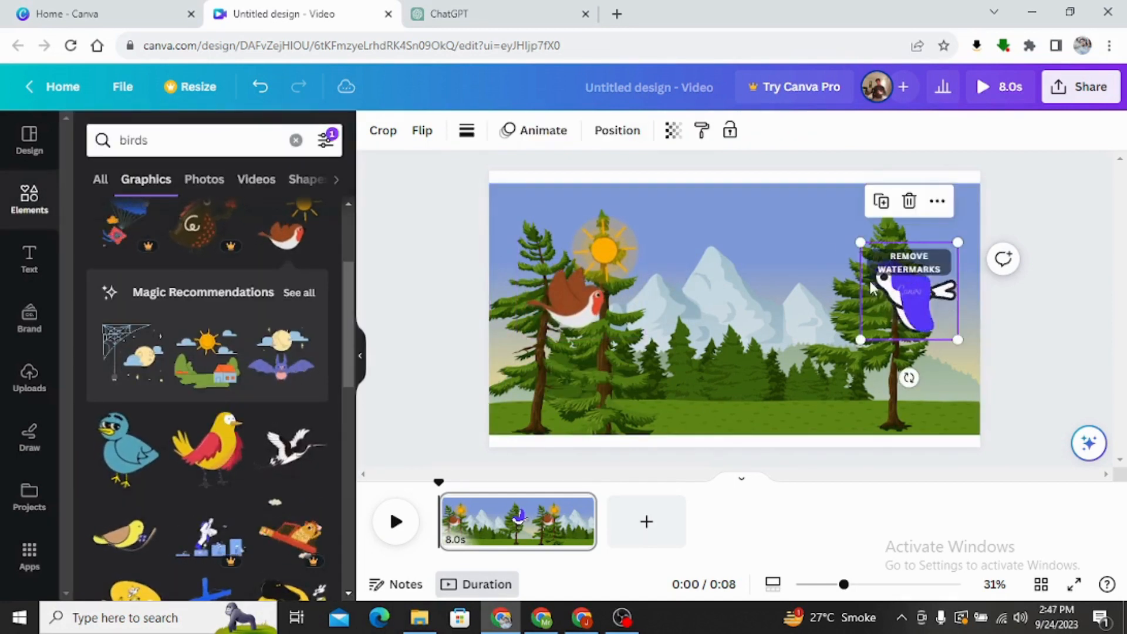
pyautogui.click(544, 138)
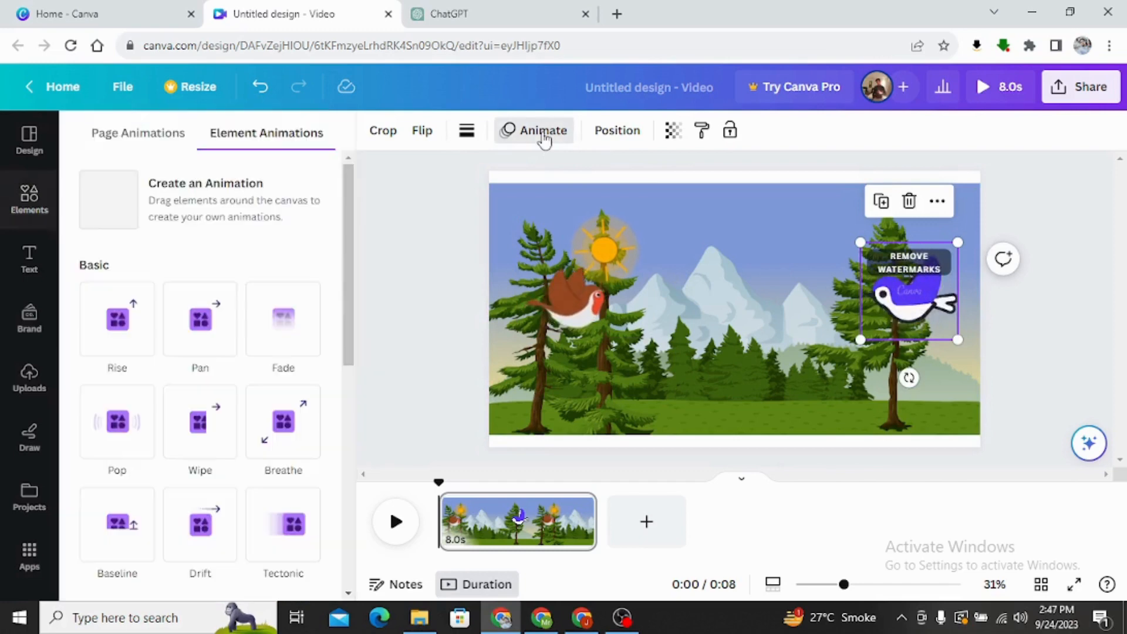
pyautogui.click(187, 197)
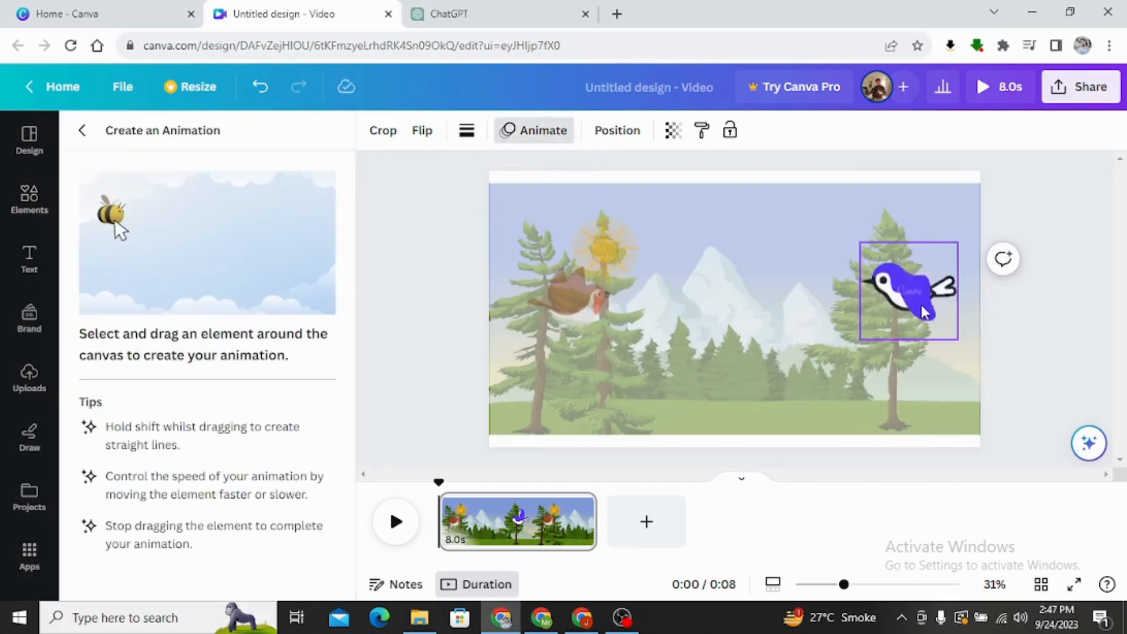
pyautogui.moveTo(914, 306); pyautogui.dragTo(903, 292)
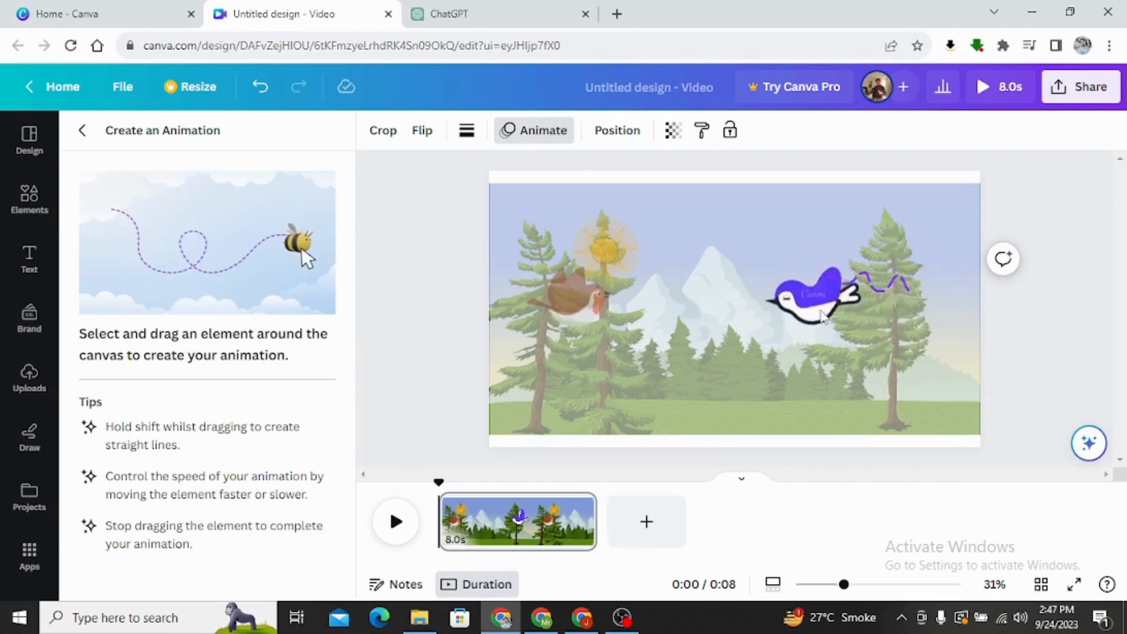
pyautogui.moveTo(810, 311); pyautogui.dragTo(792, 311)
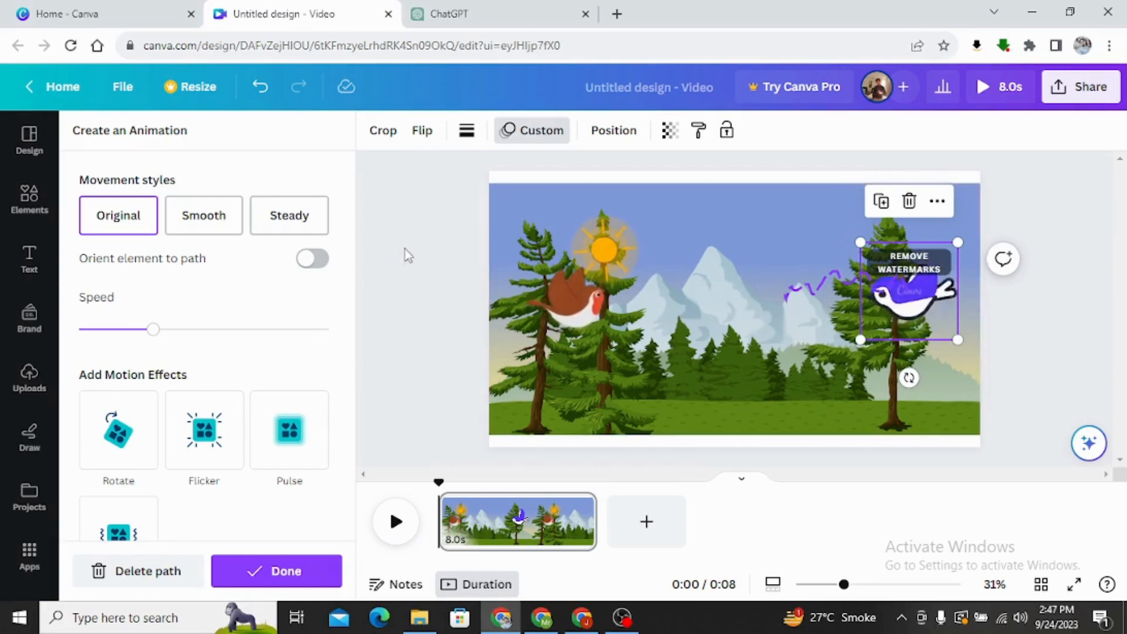
# Set the purple bird's movement style to Smooth, reduce its speed and finish the animation.
pyautogui.click(210, 220)
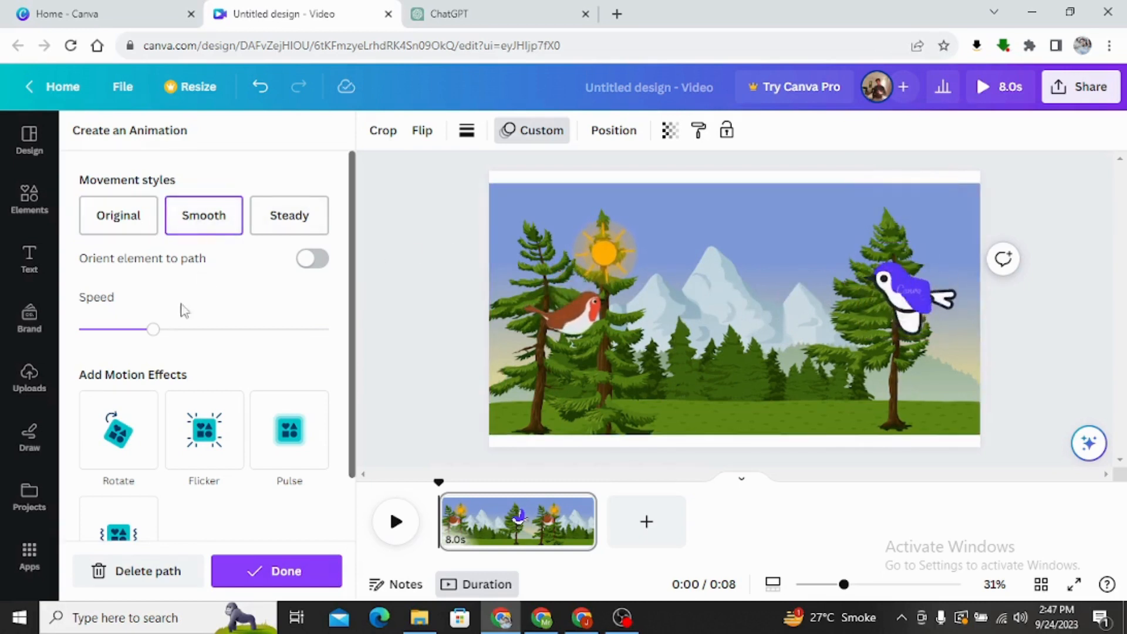
pyautogui.moveTo(131, 330); pyautogui.dragTo(108, 330)
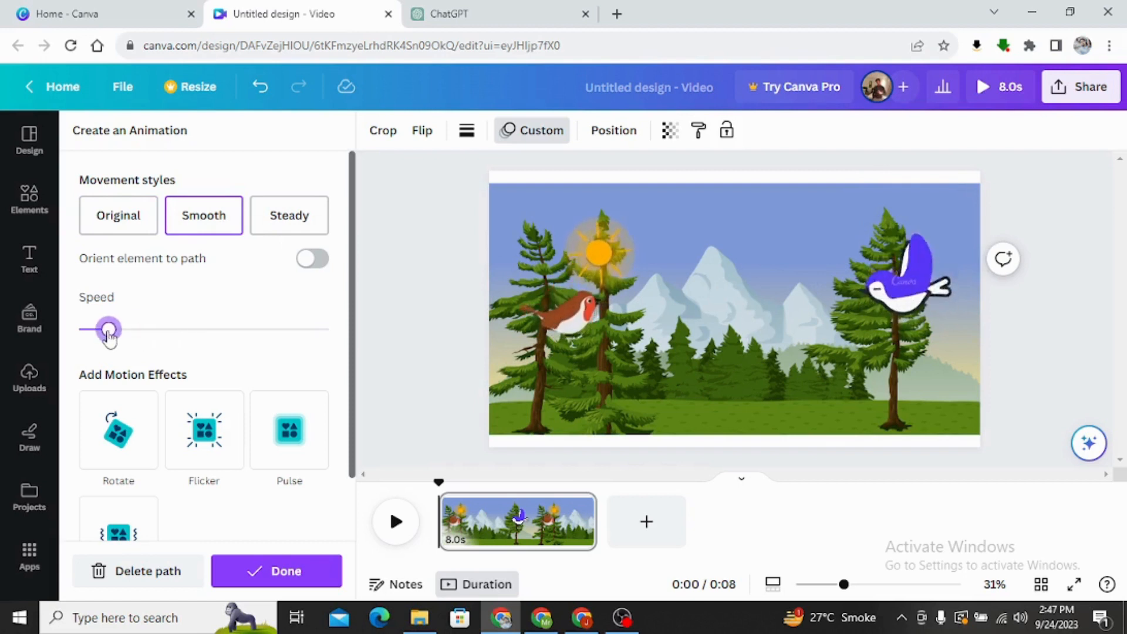
pyautogui.click(315, 579)
pyautogui.scroll(5, 269, 307)
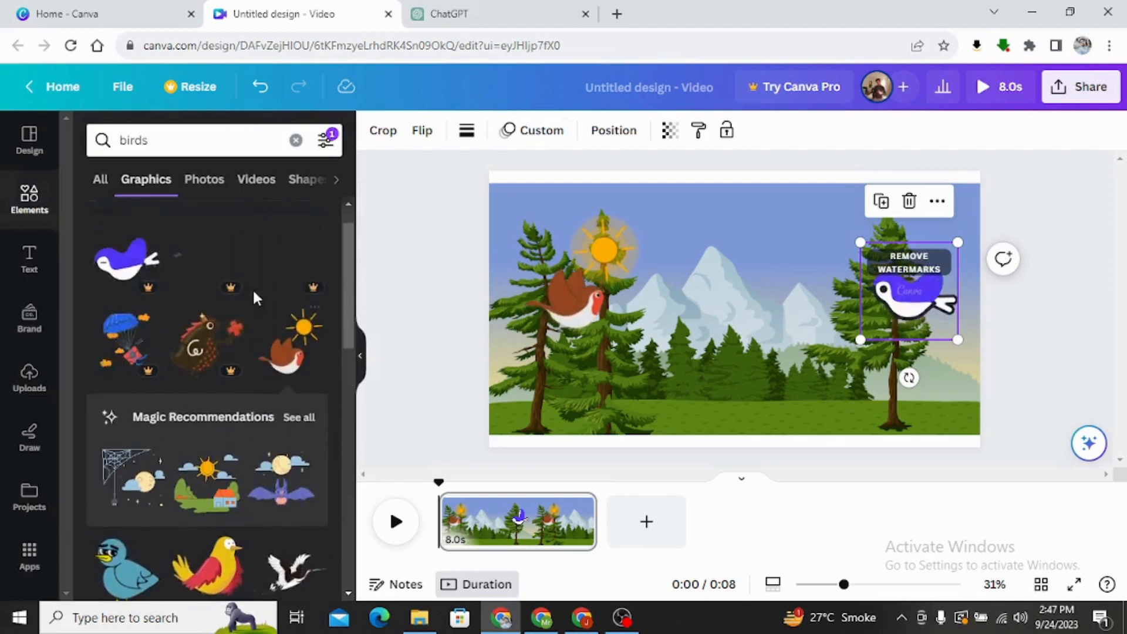
pyautogui.click(756, 360)
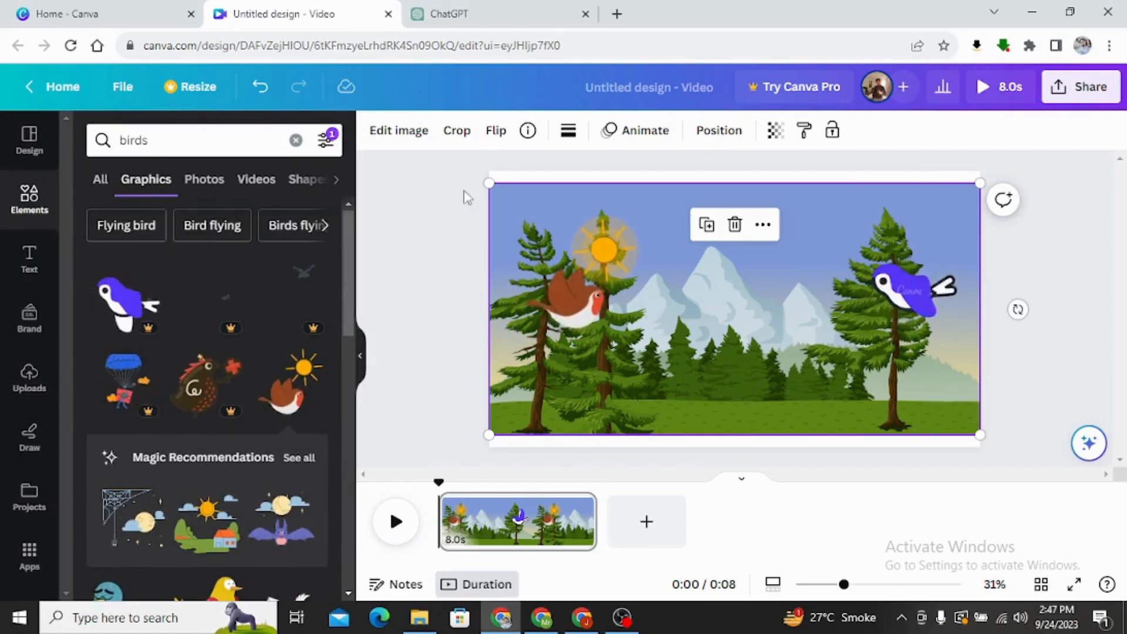
# Clear the bird search and search the elements for "tree".
pyautogui.click(296, 140)
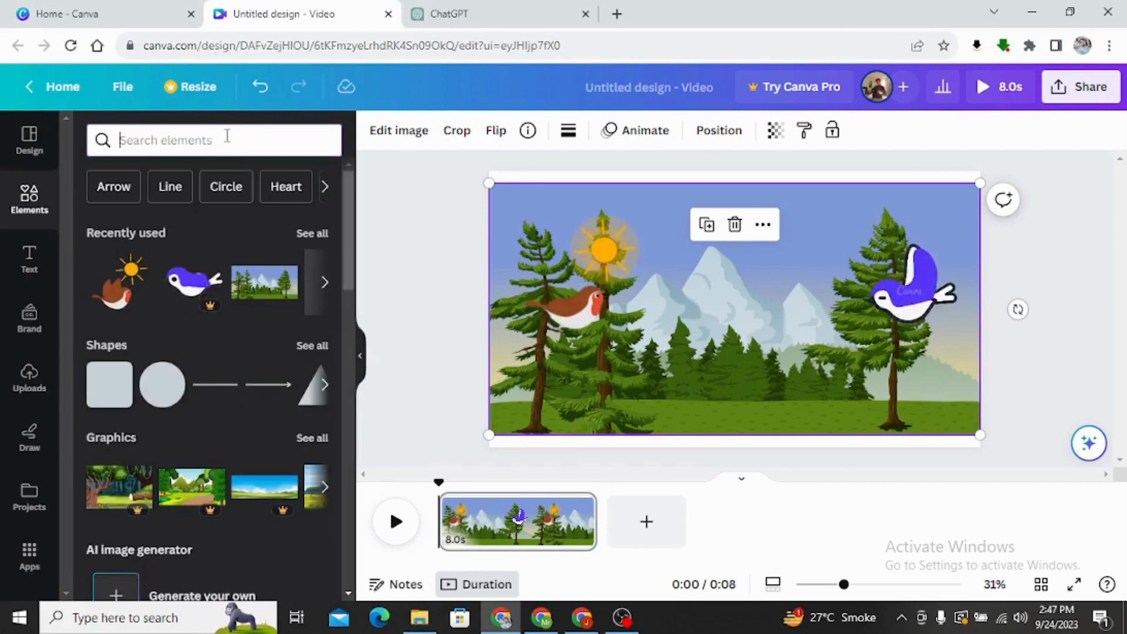
pyautogui.click(227, 140)
pyautogui.write('tr')
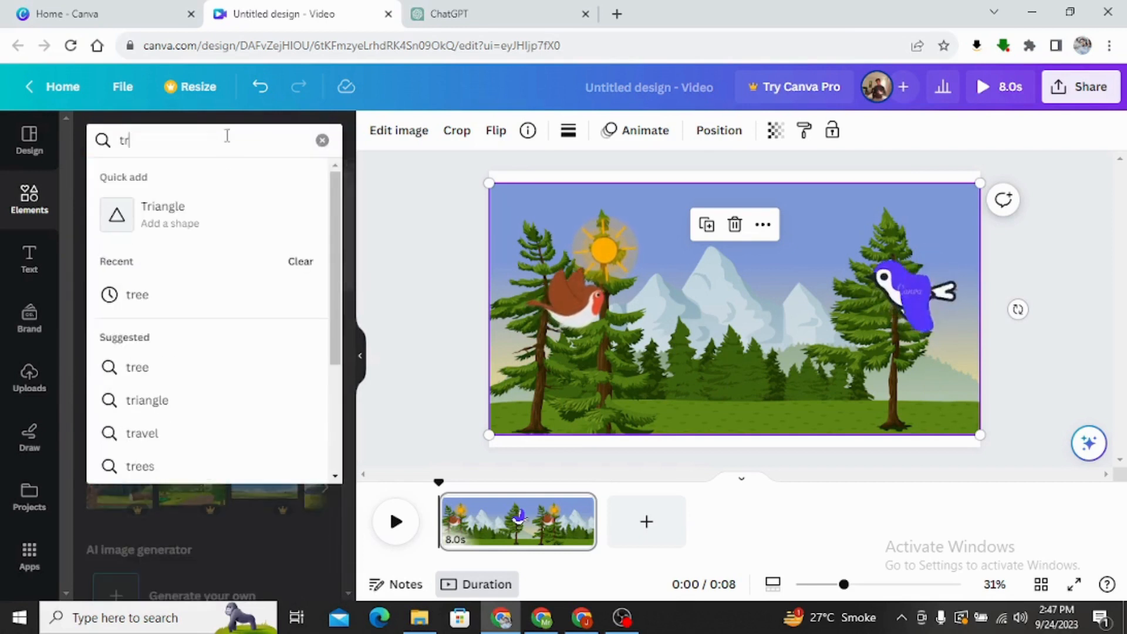
pyautogui.click(206, 301)
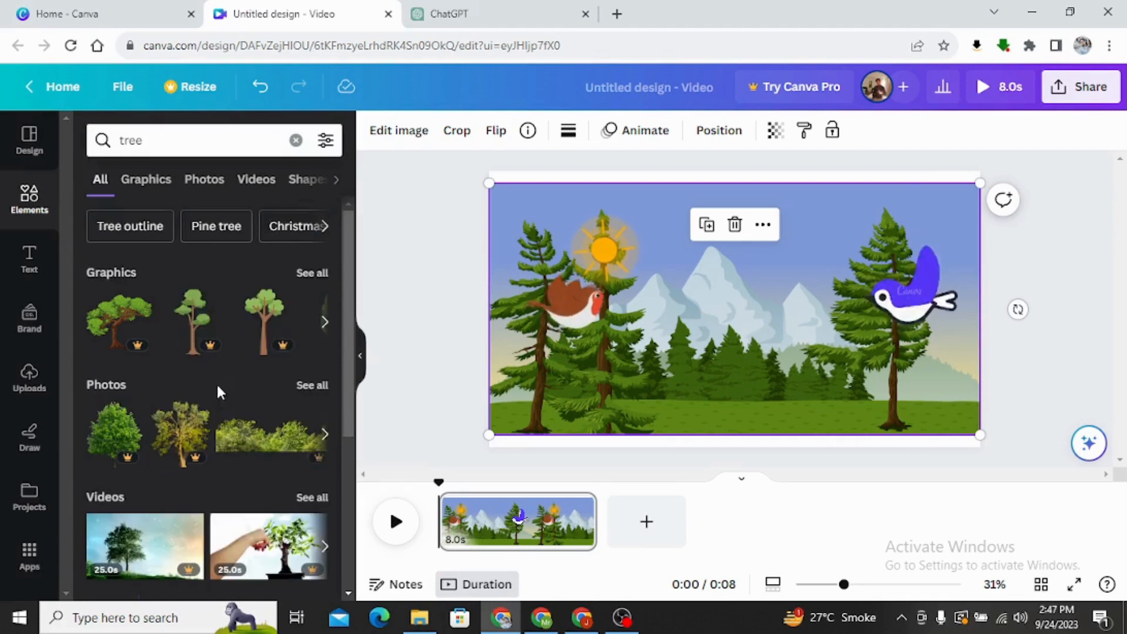
# Limit the tree results to animated graphics and look through the available trees.
pyautogui.click(159, 181)
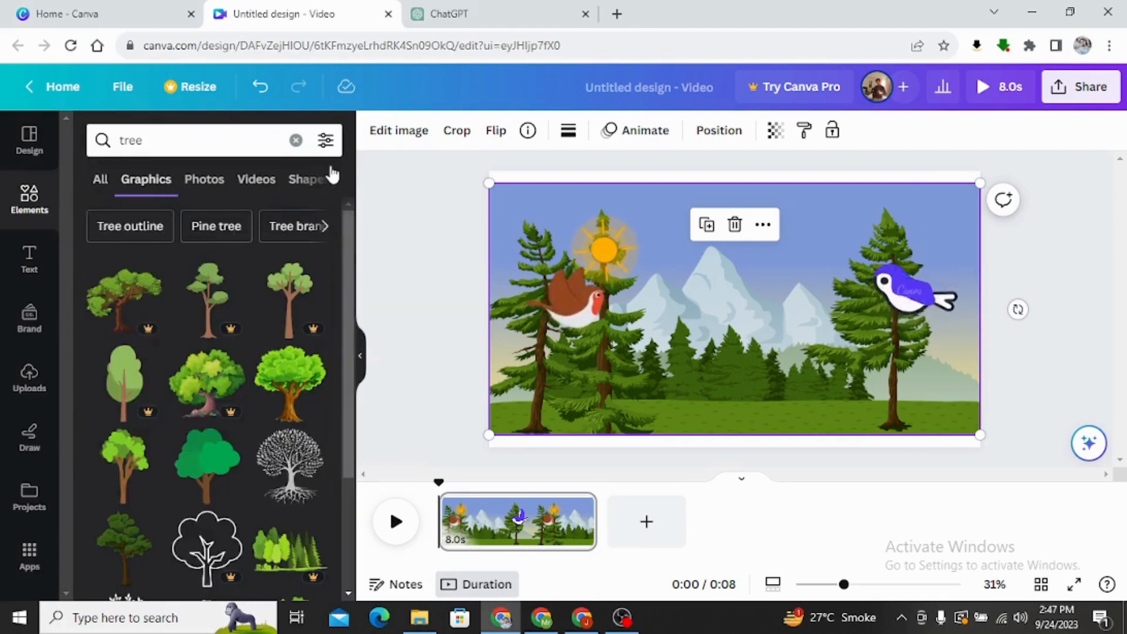
pyautogui.click(326, 142)
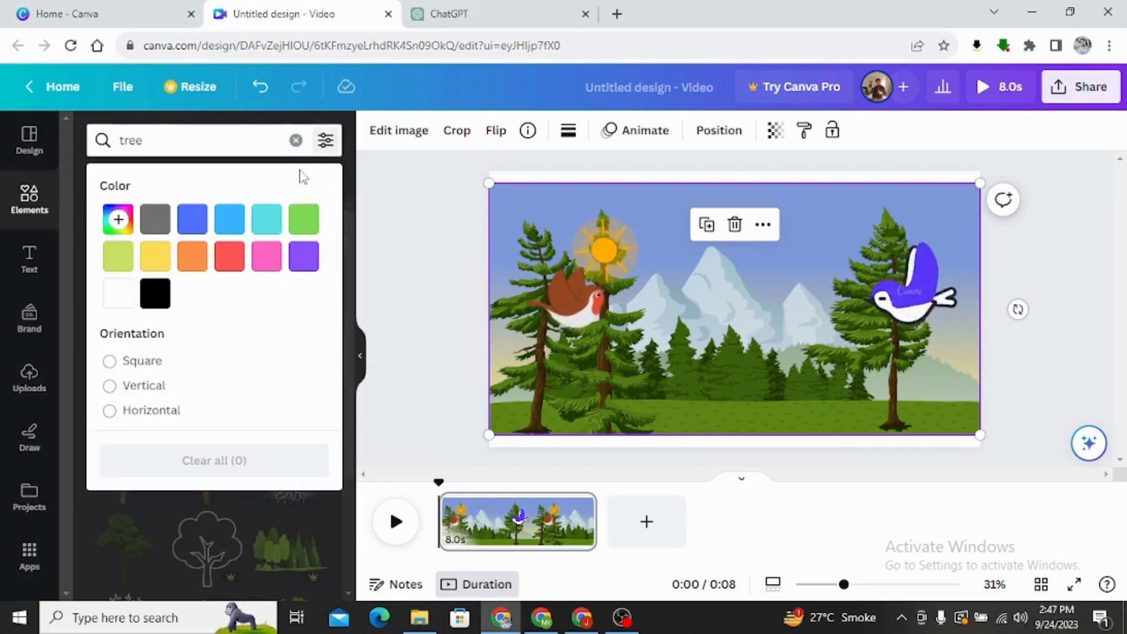
pyautogui.scroll(-3, 209, 383)
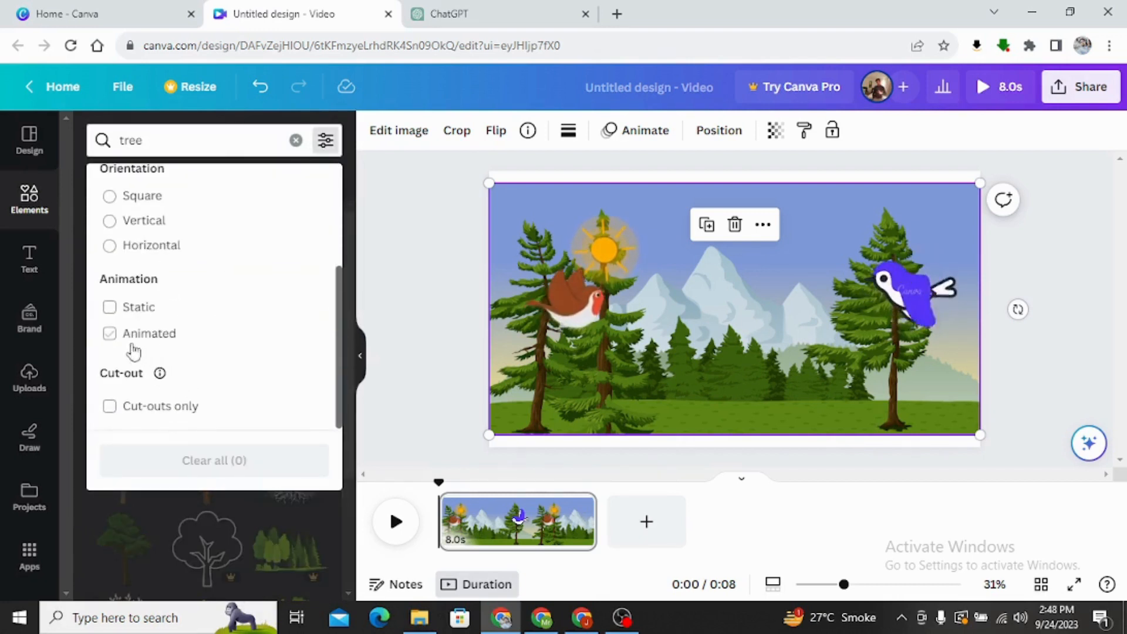
pyautogui.click(148, 341)
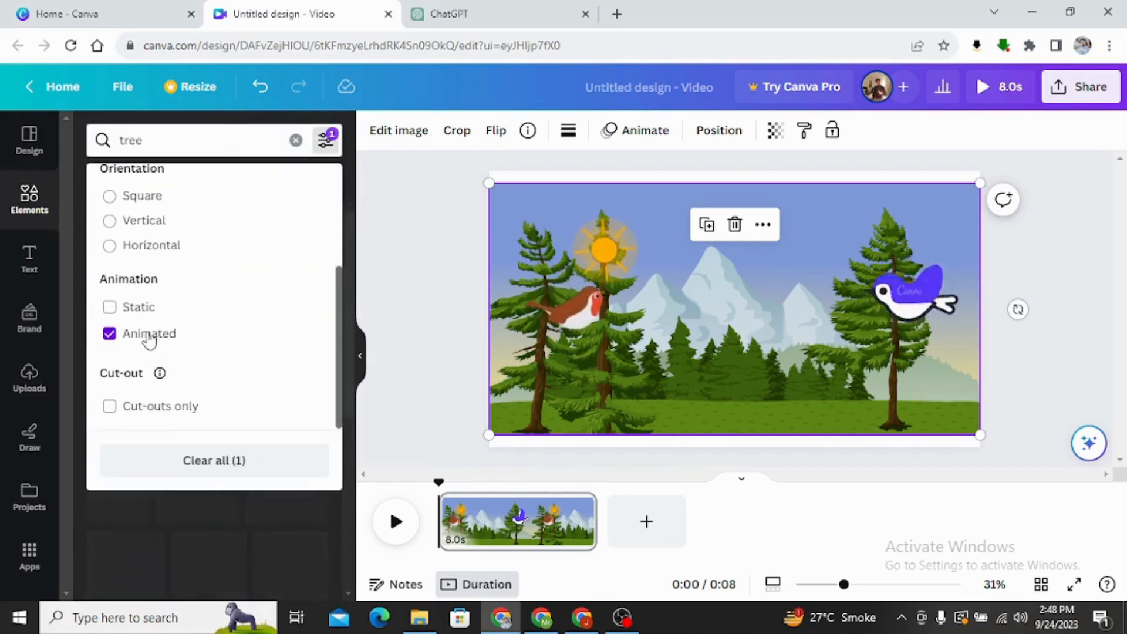
pyautogui.click(386, 324)
pyautogui.scroll(-3, 229, 397)
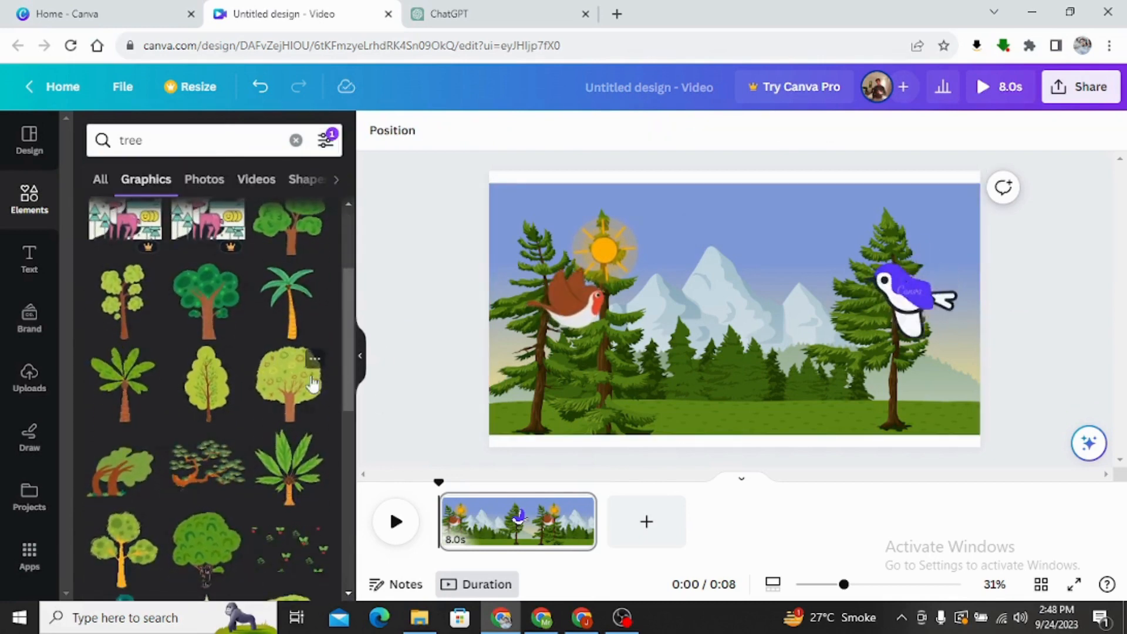
# Add the animated palm tree graphic, shrink it and place it at the scene's lower-right corner, beyond the right-hand pine.
pyautogui.scroll(2, 247, 393)
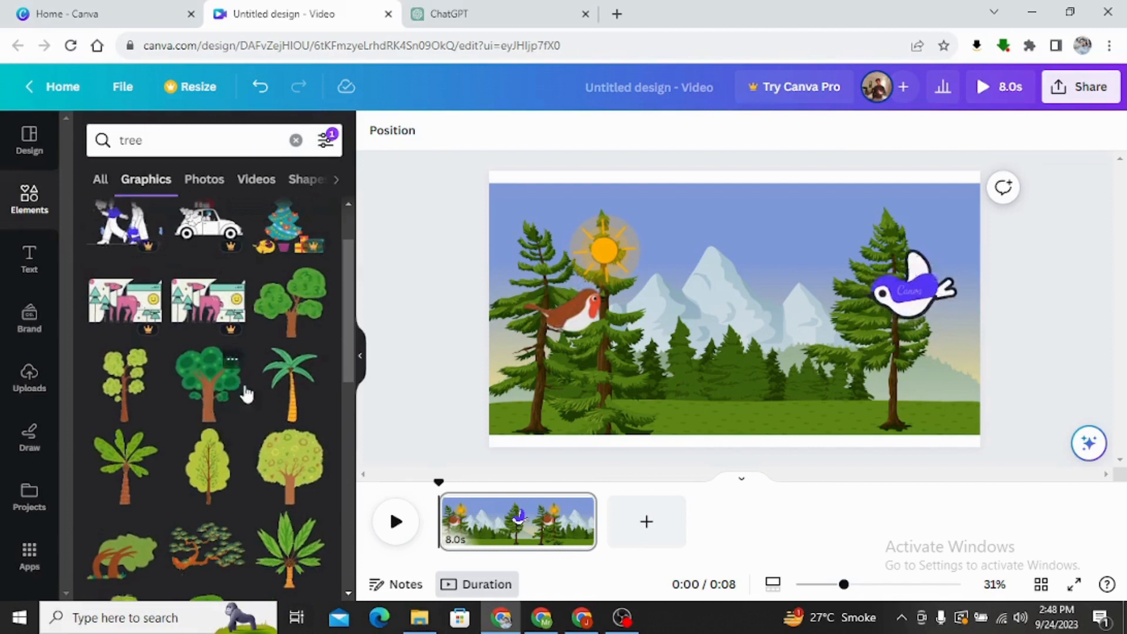
pyautogui.click(287, 381)
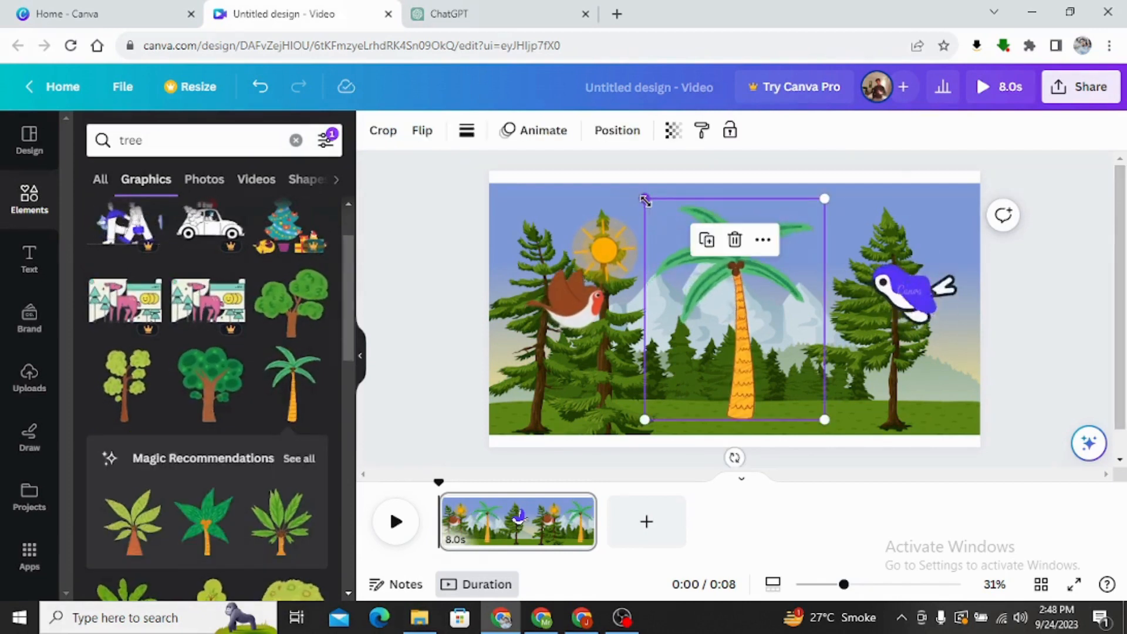
pyautogui.moveTo(651, 206); pyautogui.dragTo(754, 333)
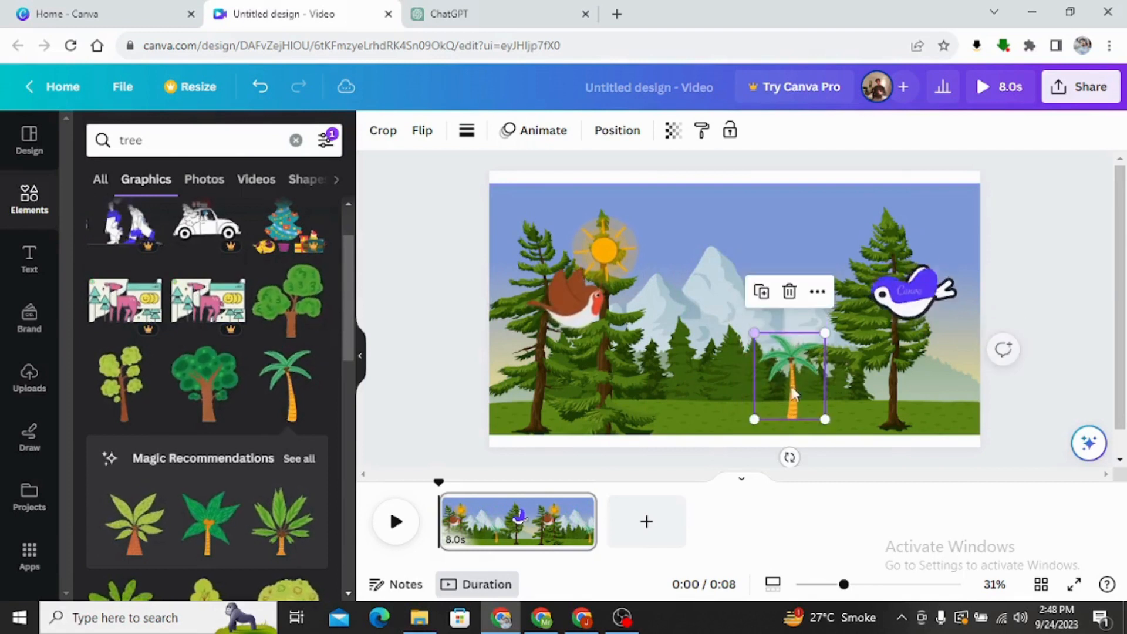
pyautogui.moveTo(789, 388); pyautogui.dragTo(924, 356)
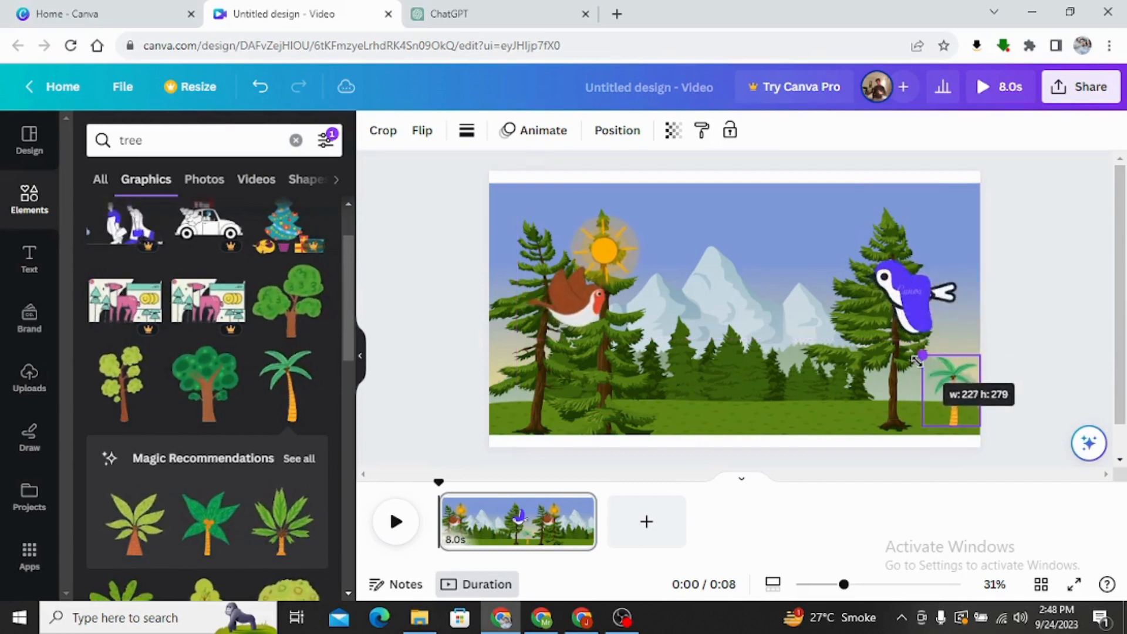
# Duplicate the small palm tree and place the copy on the grass just left of the right-hand pine.
pyautogui.rightClick(948, 394)
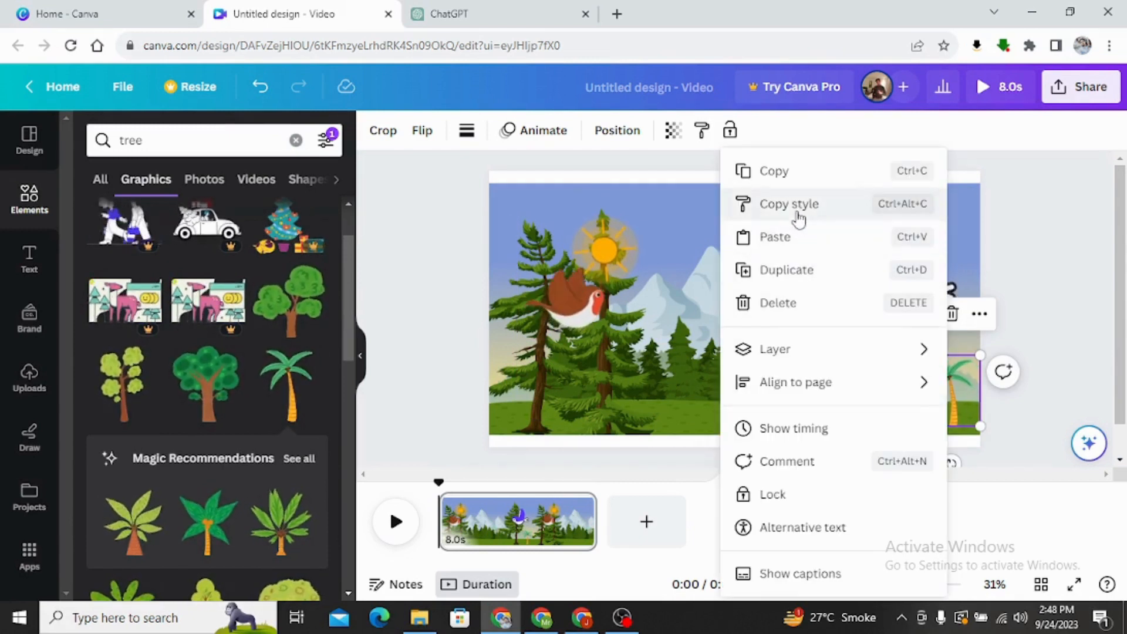
pyautogui.click(806, 276)
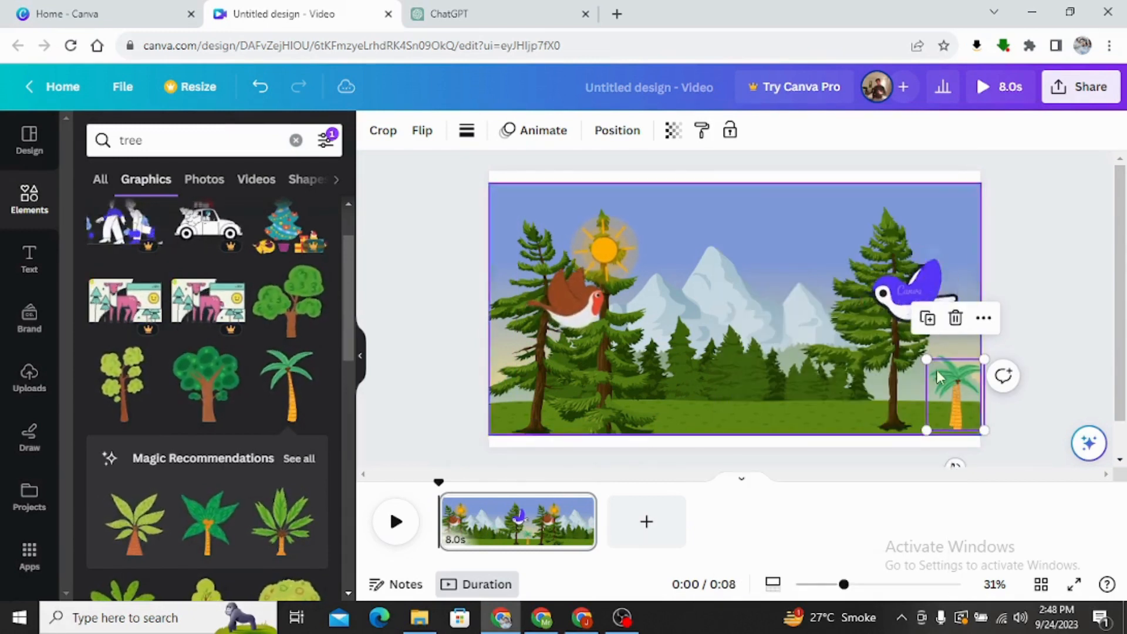
pyautogui.moveTo(950, 394); pyautogui.dragTo(850, 397)
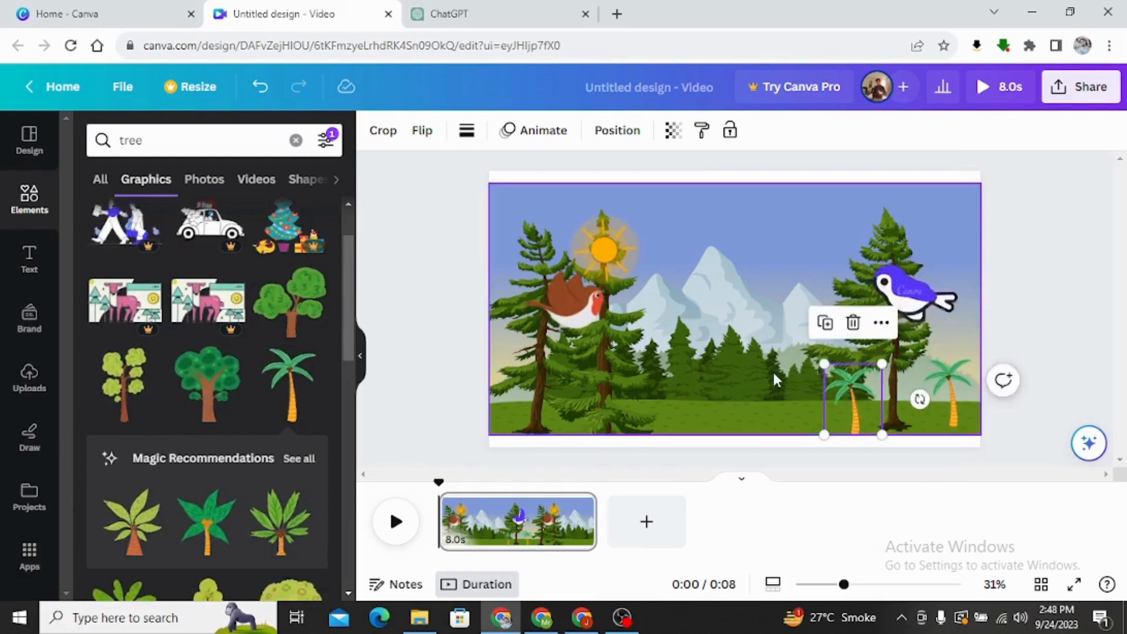
pyautogui.click(769, 368)
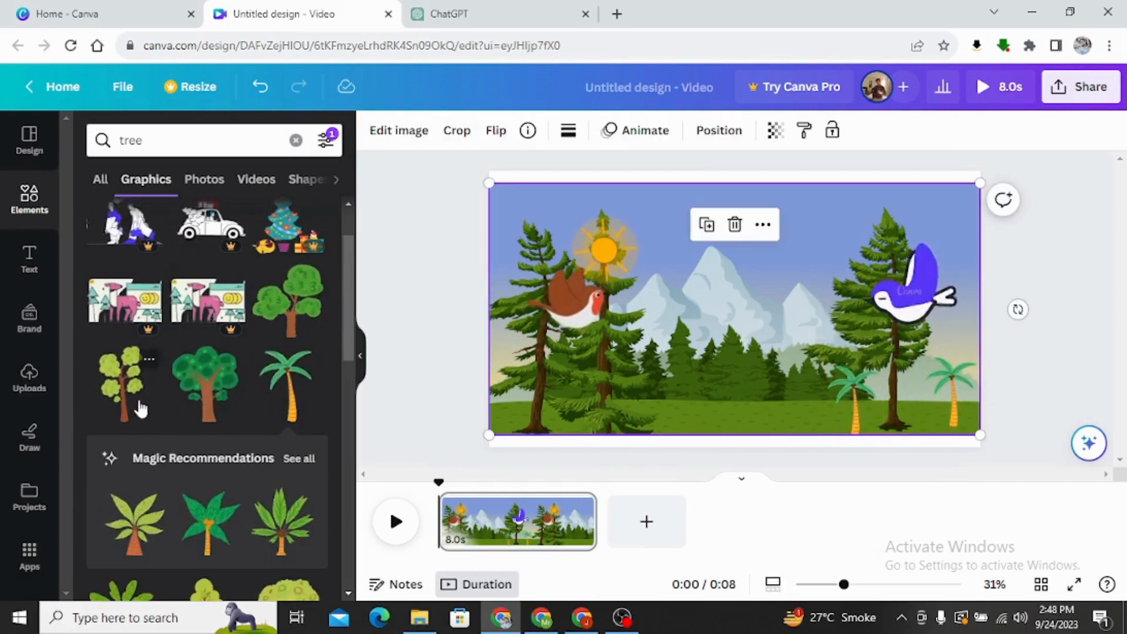
# Add the green leafy tree with rounded crowns, shrink it and position it on the grass edge left of the two palms.
pyautogui.click(293, 323)
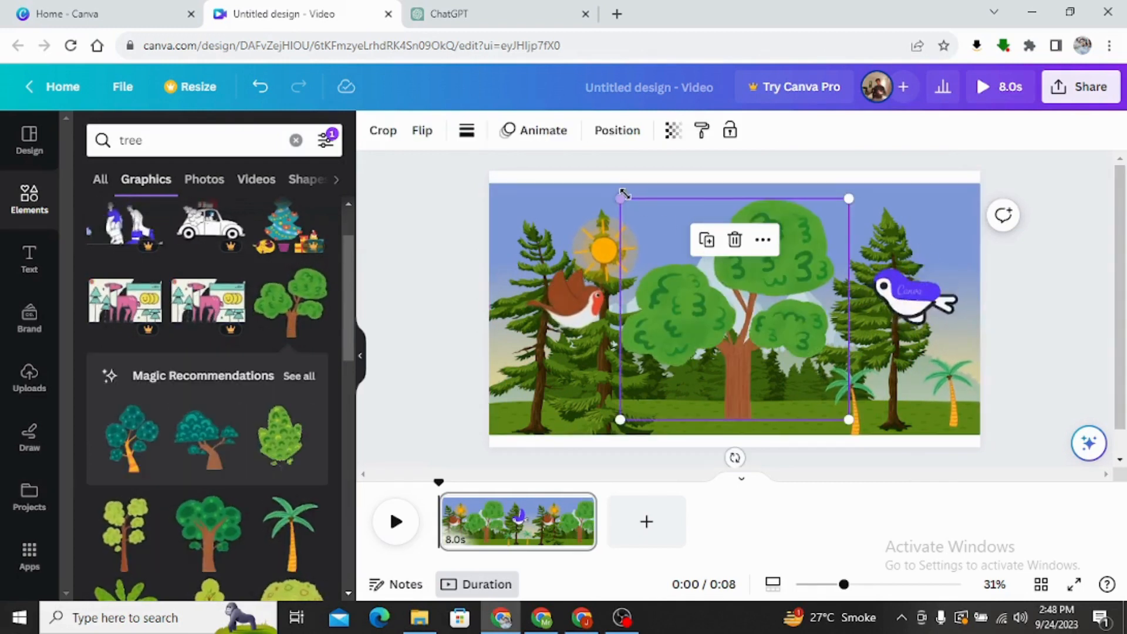
pyautogui.moveTo(621, 195); pyautogui.dragTo(796, 364)
pyautogui.click(449, 347)
pyautogui.click(744, 360)
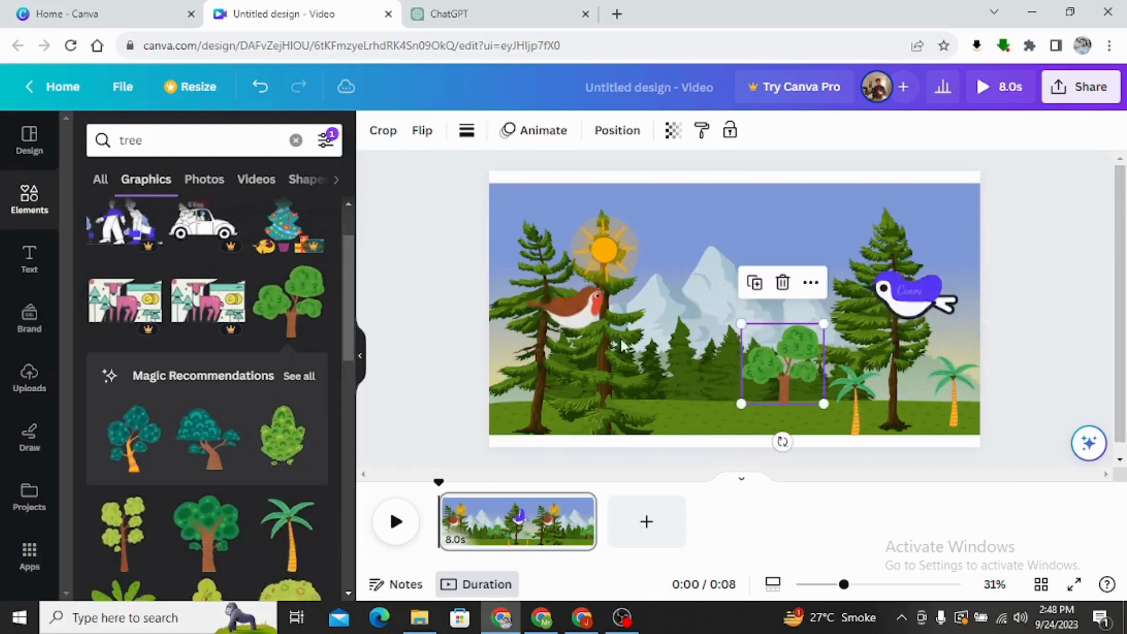
pyautogui.click(456, 302)
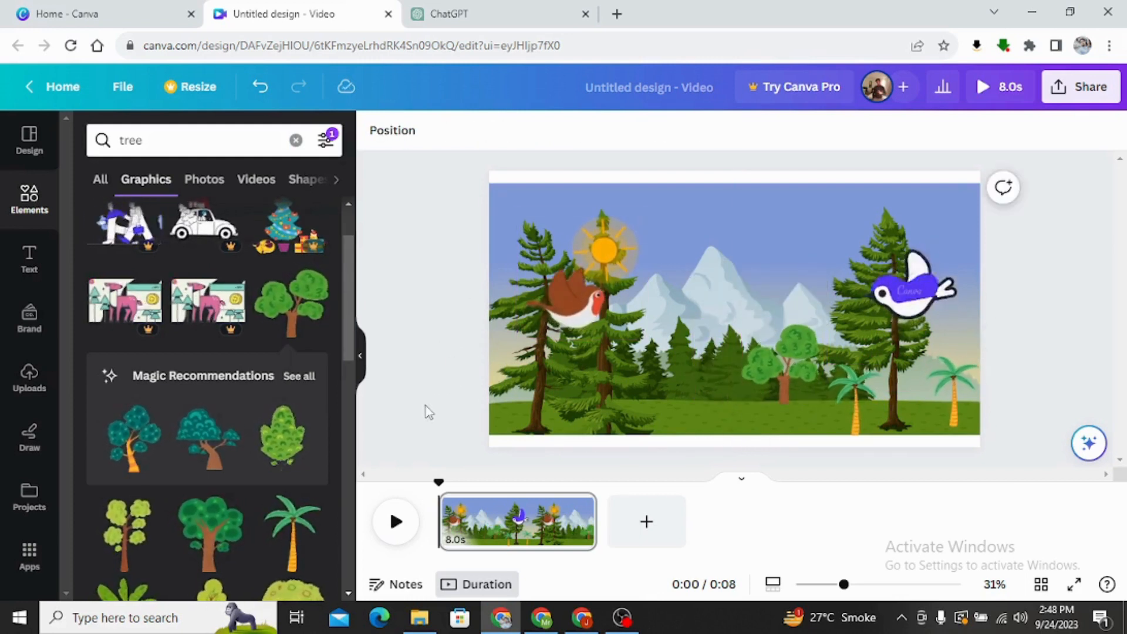
# Add the broad-leaved palm graphic, shrink it and place it just right of the left-hand pines.
pyautogui.scroll(-2, 329, 423)
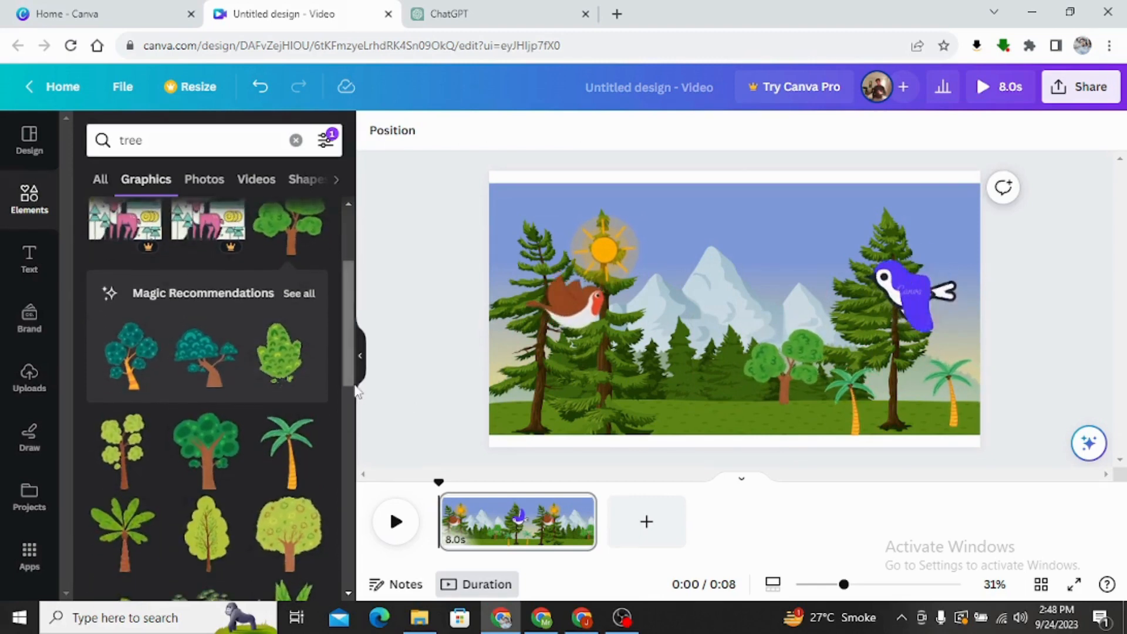
pyautogui.scroll(-3, 356, 391)
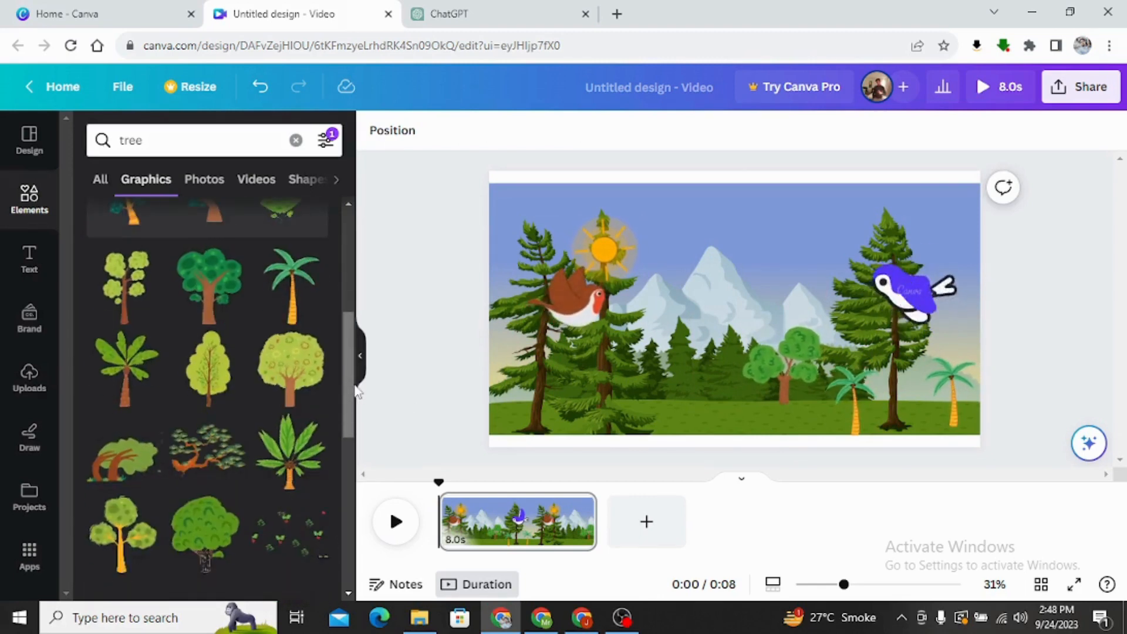
pyautogui.click(295, 455)
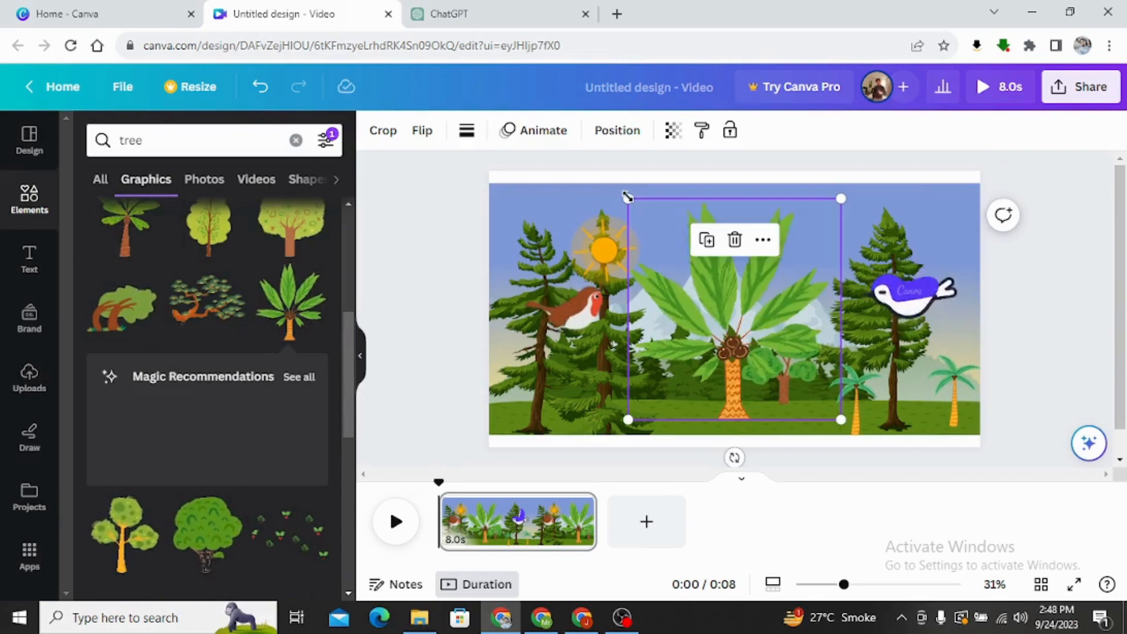
pyautogui.moveTo(628, 197); pyautogui.dragTo(771, 347)
pyautogui.moveTo(803, 394); pyautogui.dragTo(662, 376)
pyautogui.click(462, 306)
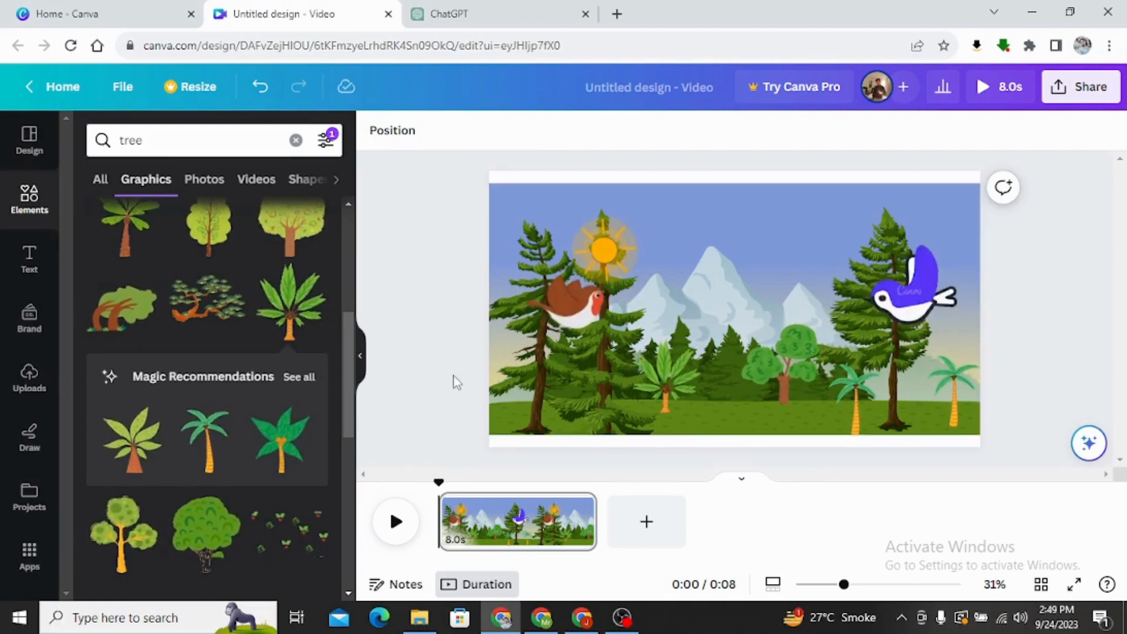
# Clear the tree search and search the elements for "birds".
pyautogui.click(296, 139)
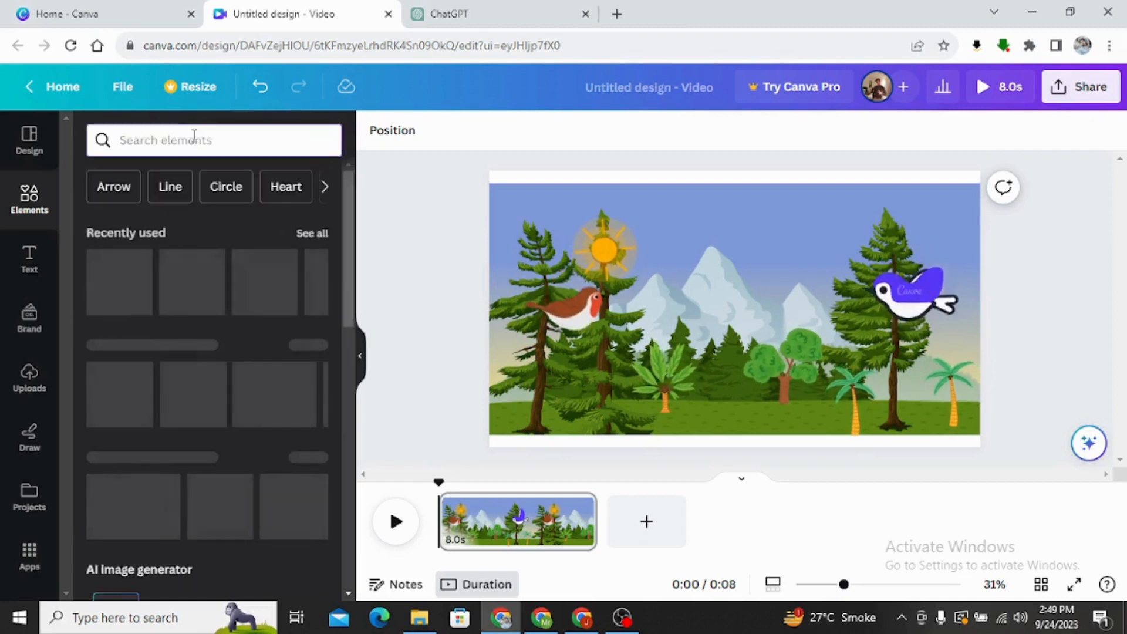
pyautogui.click(193, 139)
pyautogui.write('birds')
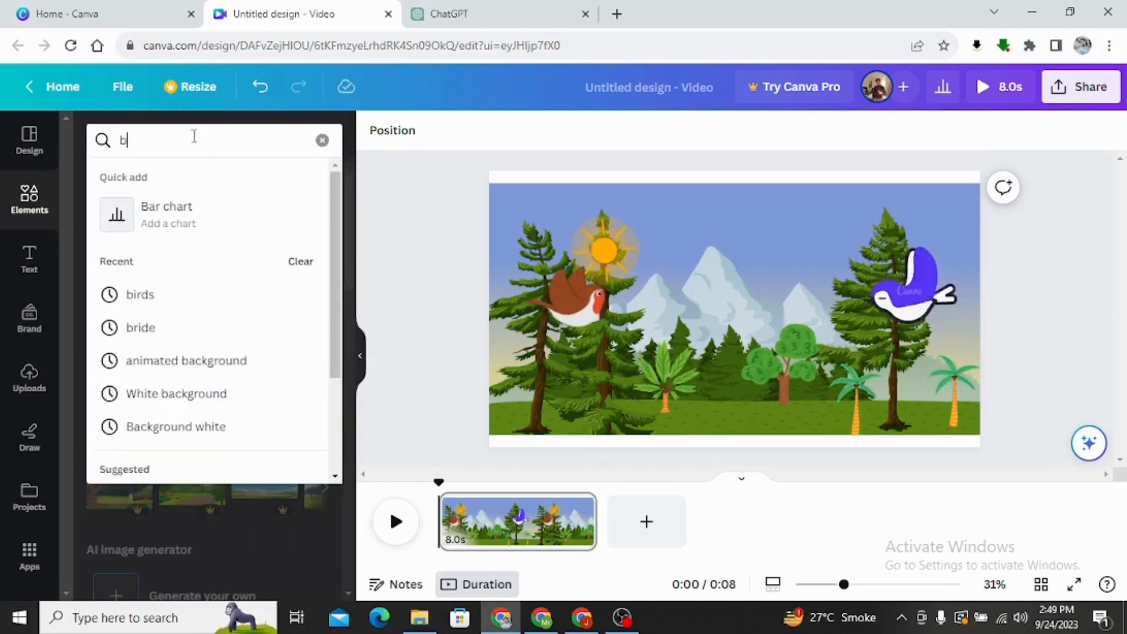
pyautogui.press('Return')
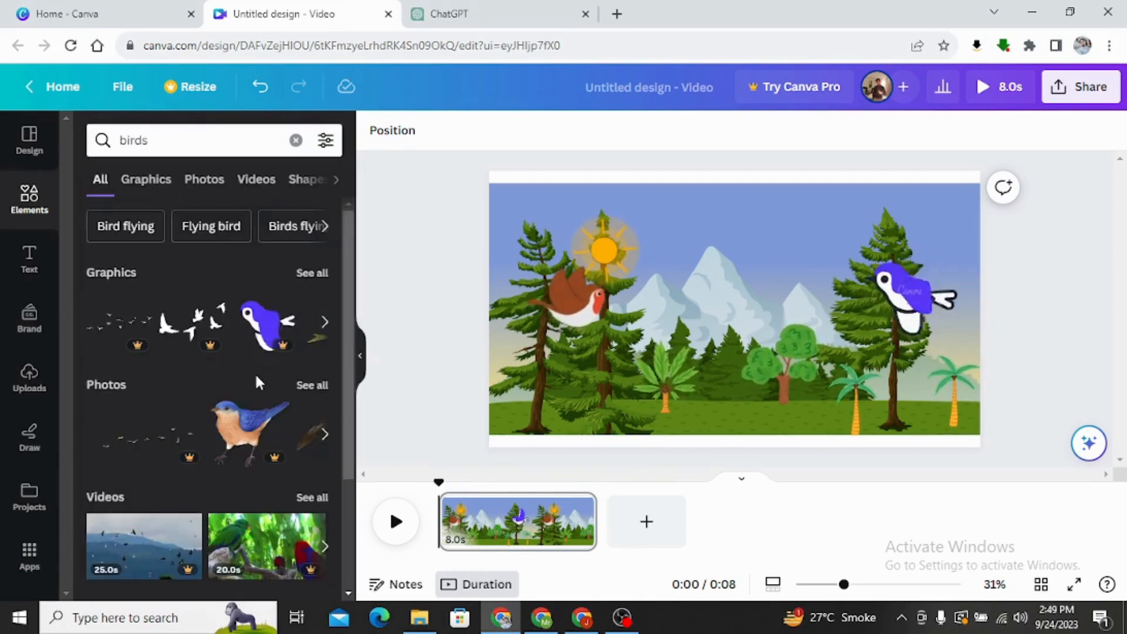
# Limit the bird results to graphics with the Animated filter.
pyautogui.scroll(-1, 255, 373)
pyautogui.scroll(1, 164, 211)
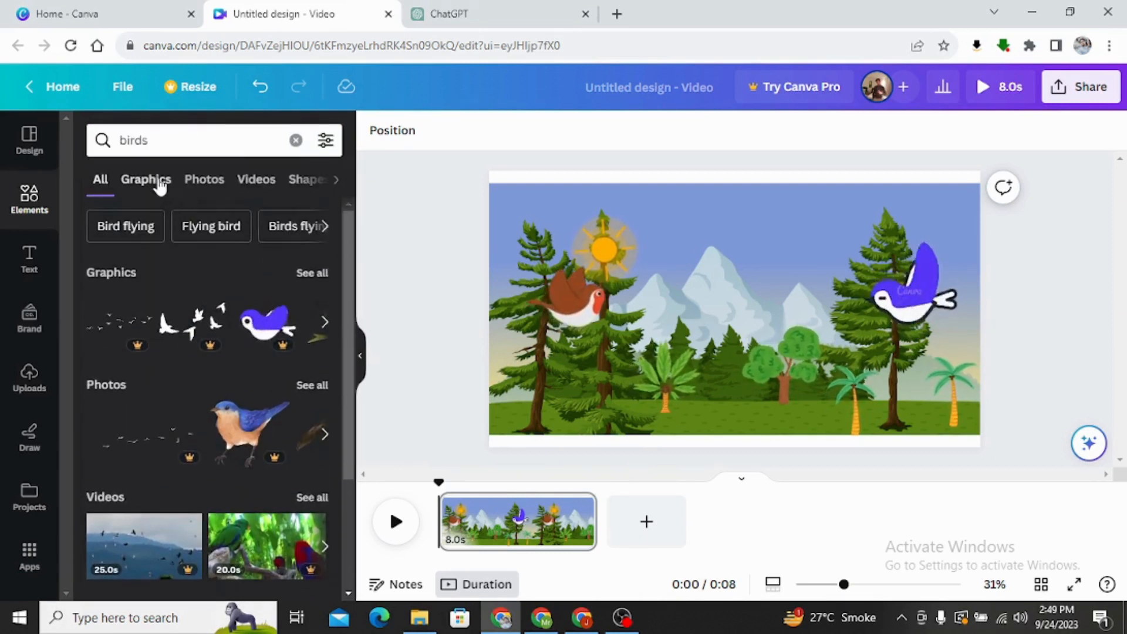
pyautogui.click(145, 179)
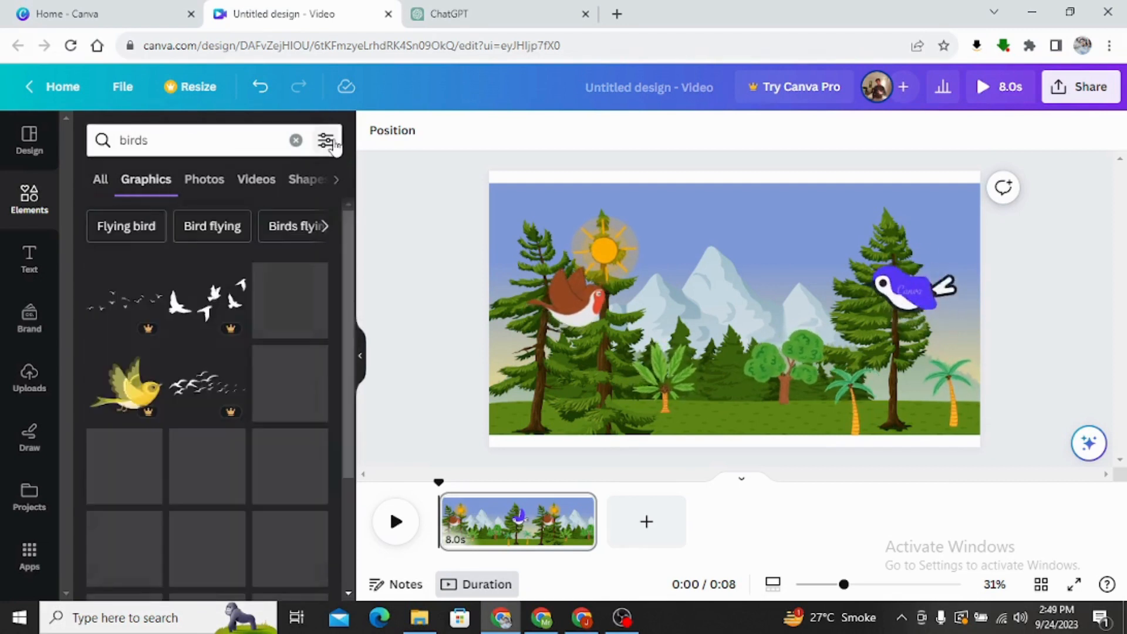
pyautogui.click(326, 140)
pyautogui.scroll(-3, 174, 371)
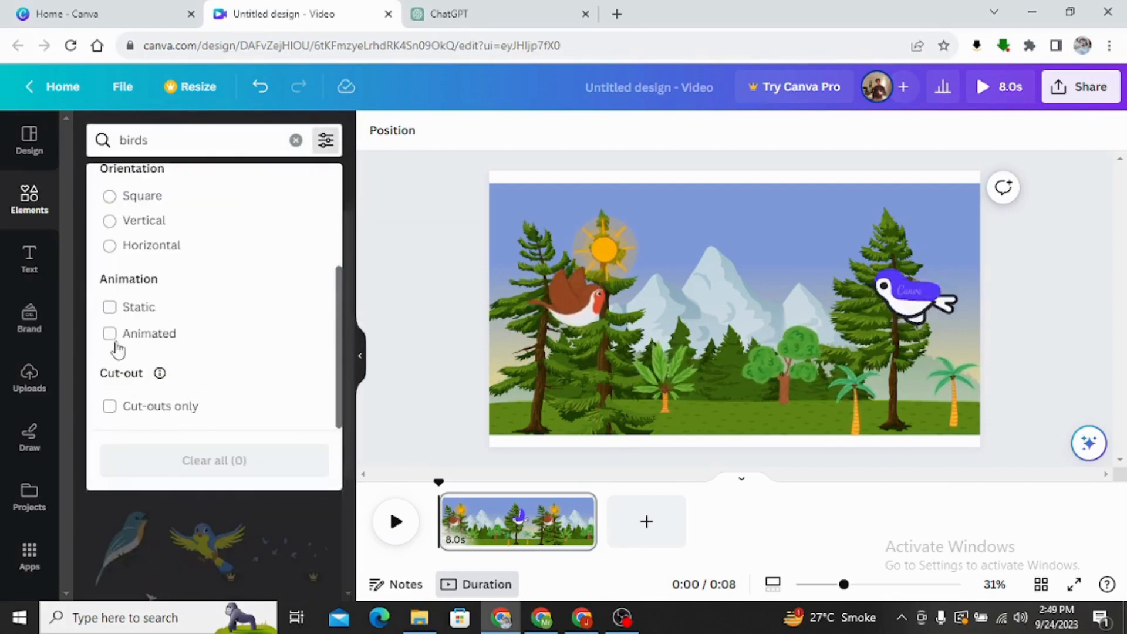
pyautogui.click(110, 333)
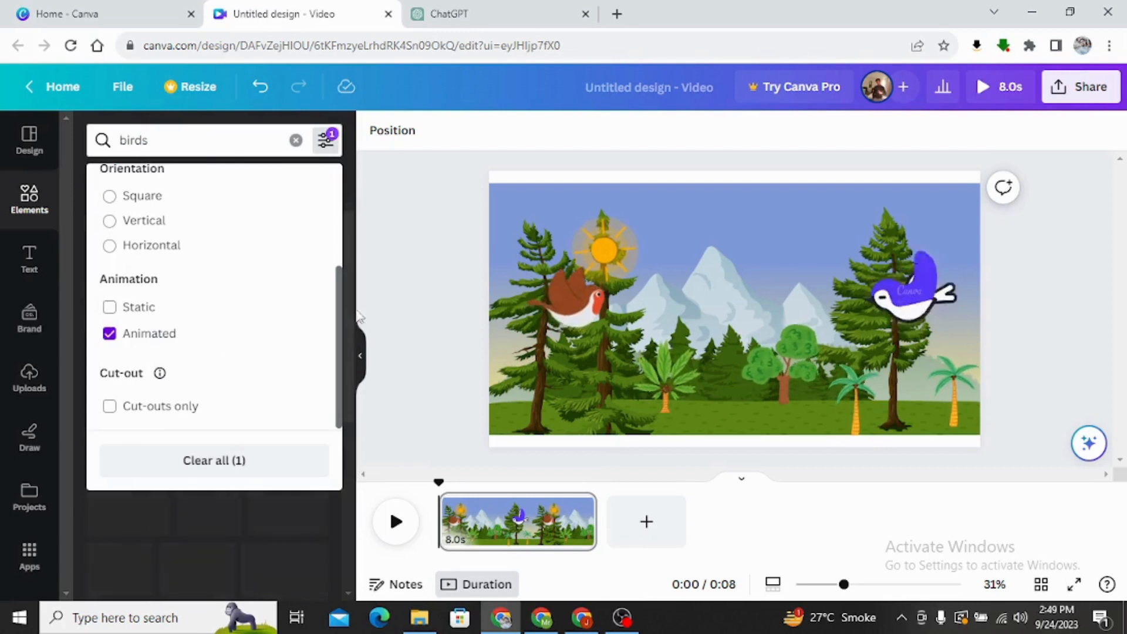
pyautogui.click(382, 300)
# Find the brown owl among the animated birds, add it, shrink it and stand it on the grass between the two palms.
pyautogui.scroll(-3, 272, 376)
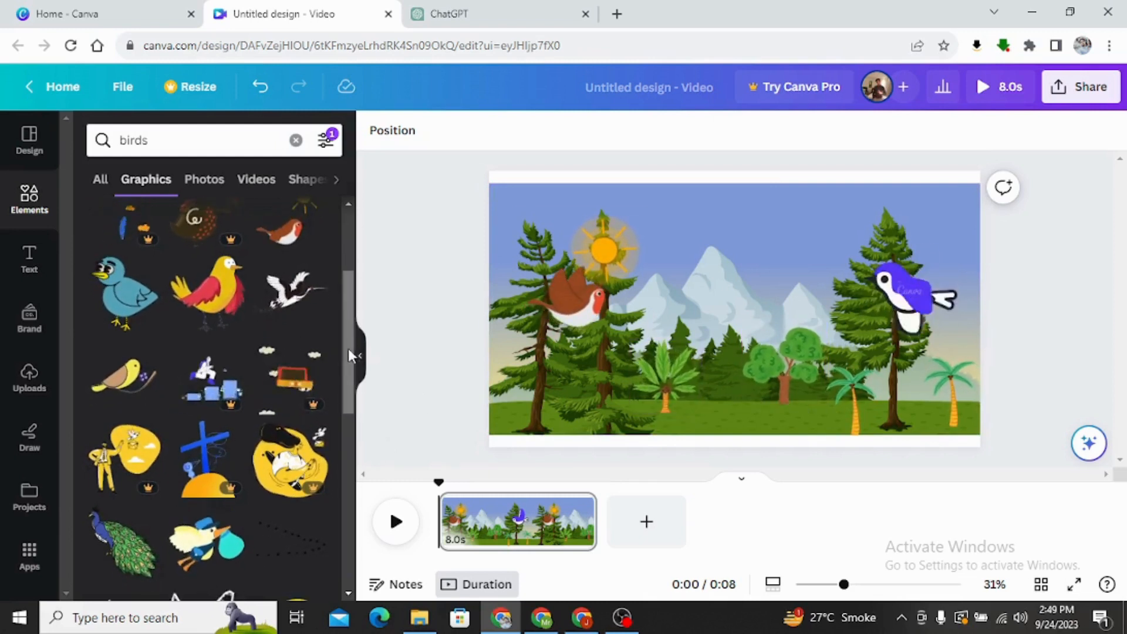
pyautogui.moveTo(348, 347); pyautogui.dragTo(348, 307)
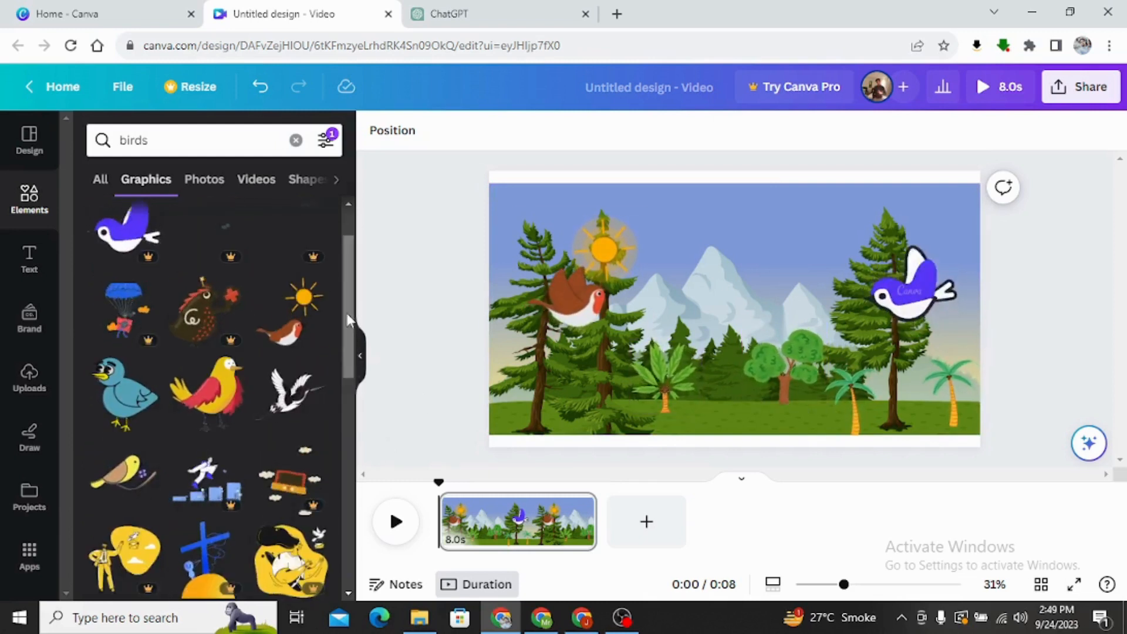
pyautogui.scroll(-3, 344, 367)
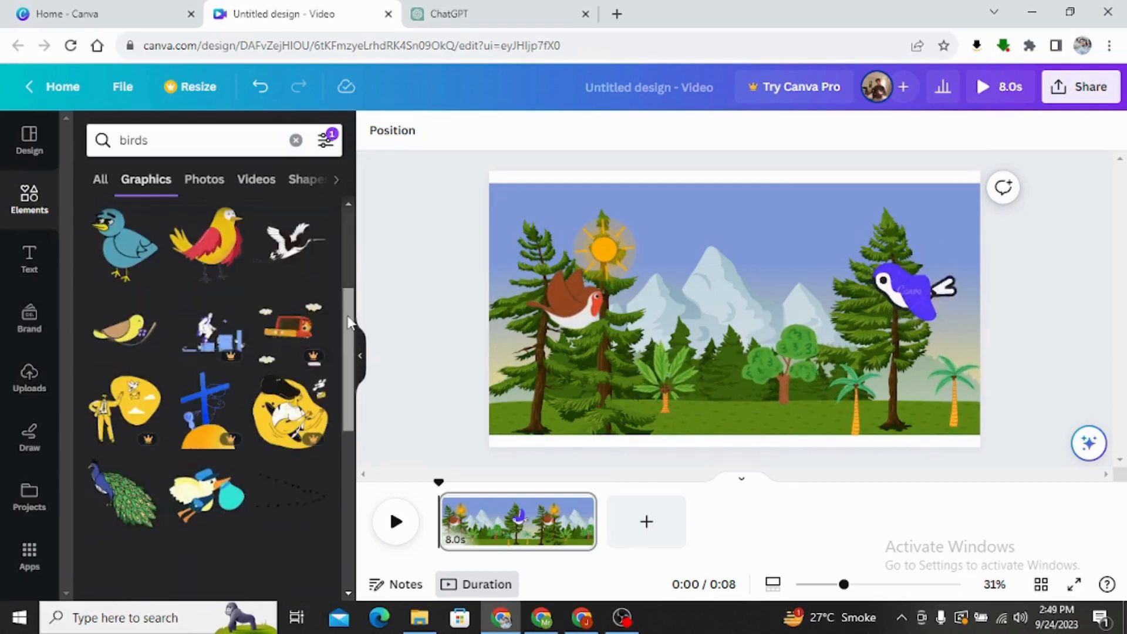
pyautogui.scroll(-5, 352, 364)
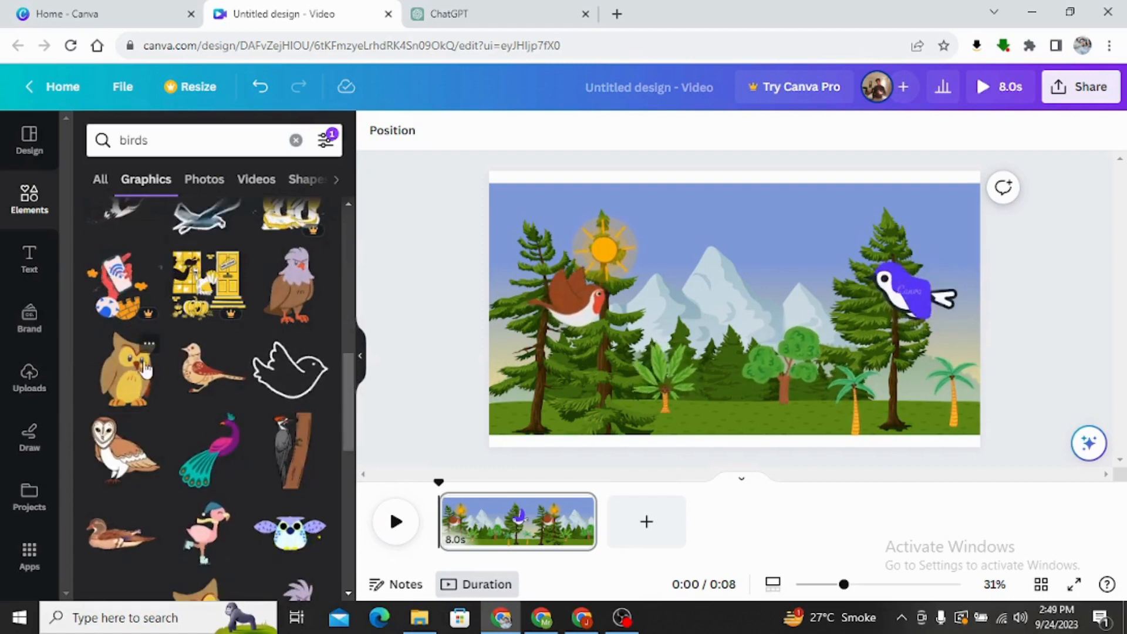
pyautogui.click(145, 370)
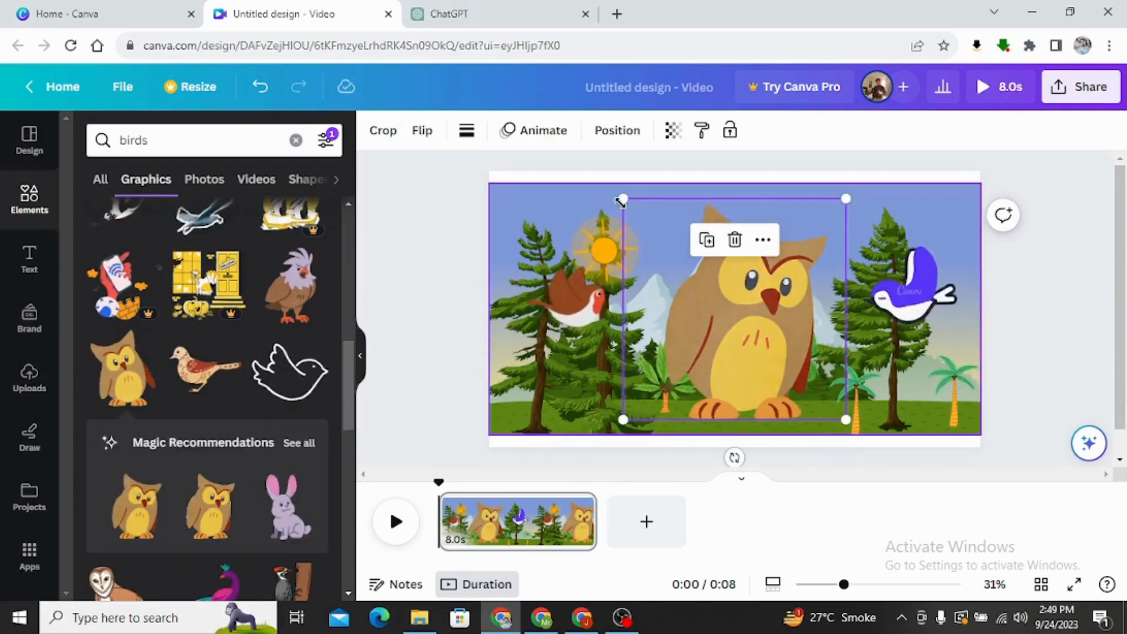
pyautogui.moveTo(620, 203); pyautogui.dragTo(750, 369)
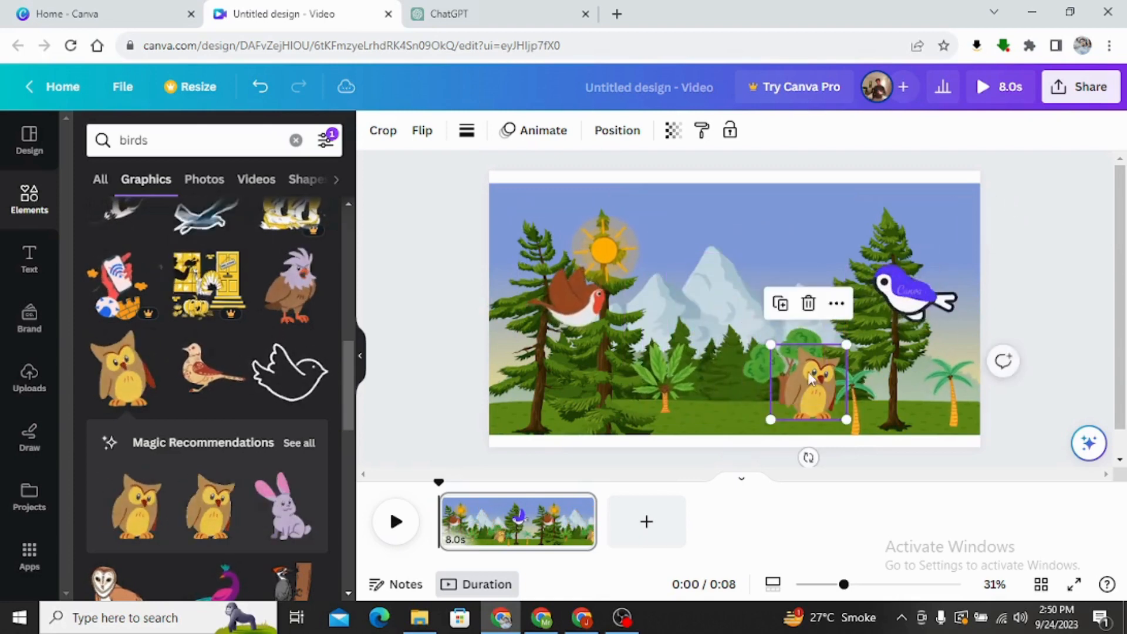
pyautogui.moveTo(816, 389); pyautogui.dragTo(913, 386)
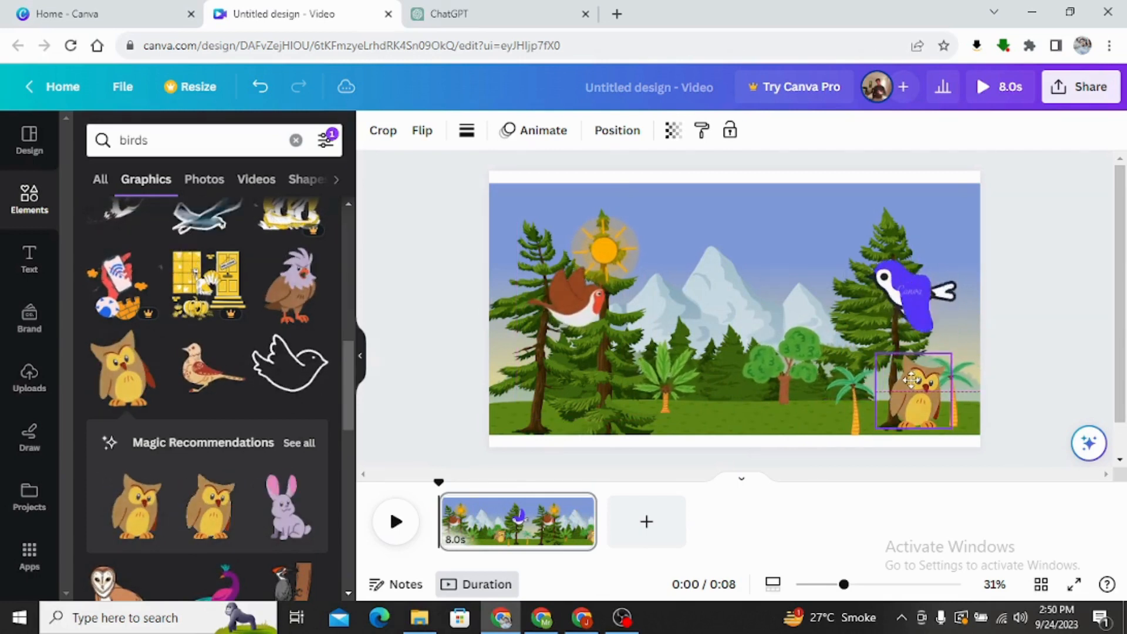
pyautogui.click(725, 383)
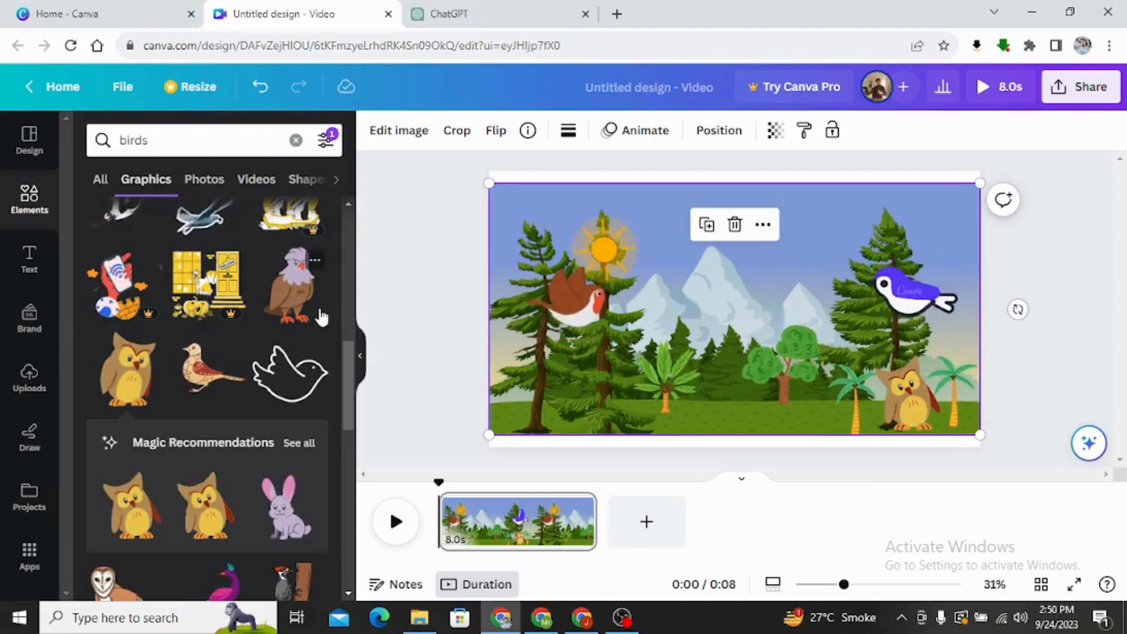
# Add the brown bird with the lilac head, shrink it and stand it on the grass beside the broad-leaved palm.
pyautogui.click(299, 304)
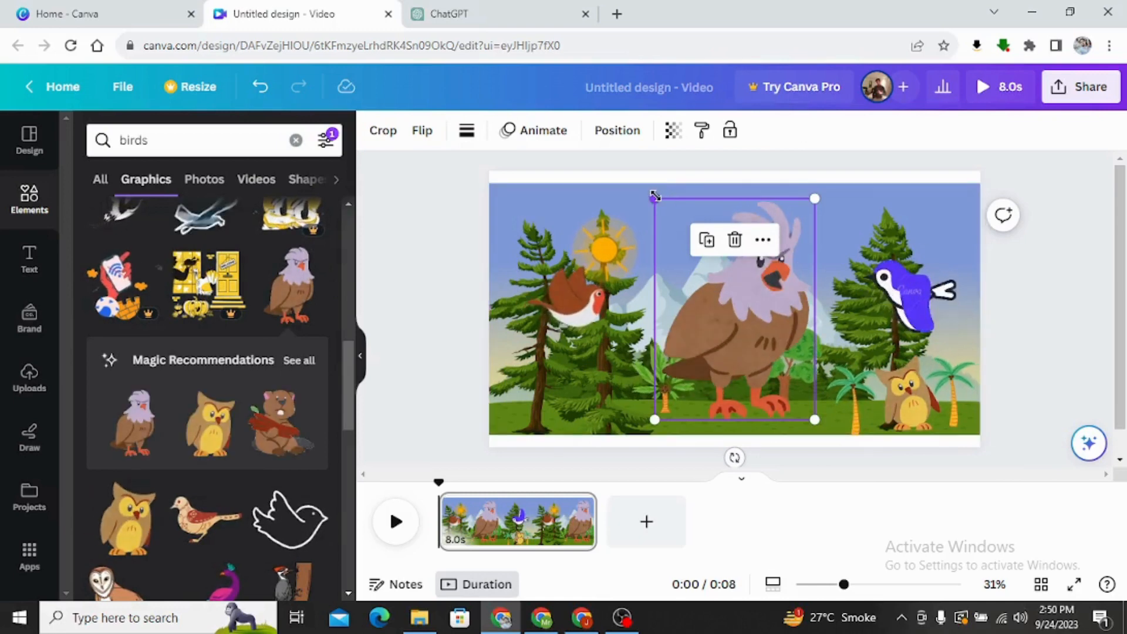
pyautogui.moveTo(656, 196); pyautogui.dragTo(758, 339)
pyautogui.moveTo(772, 390); pyautogui.dragTo(717, 397)
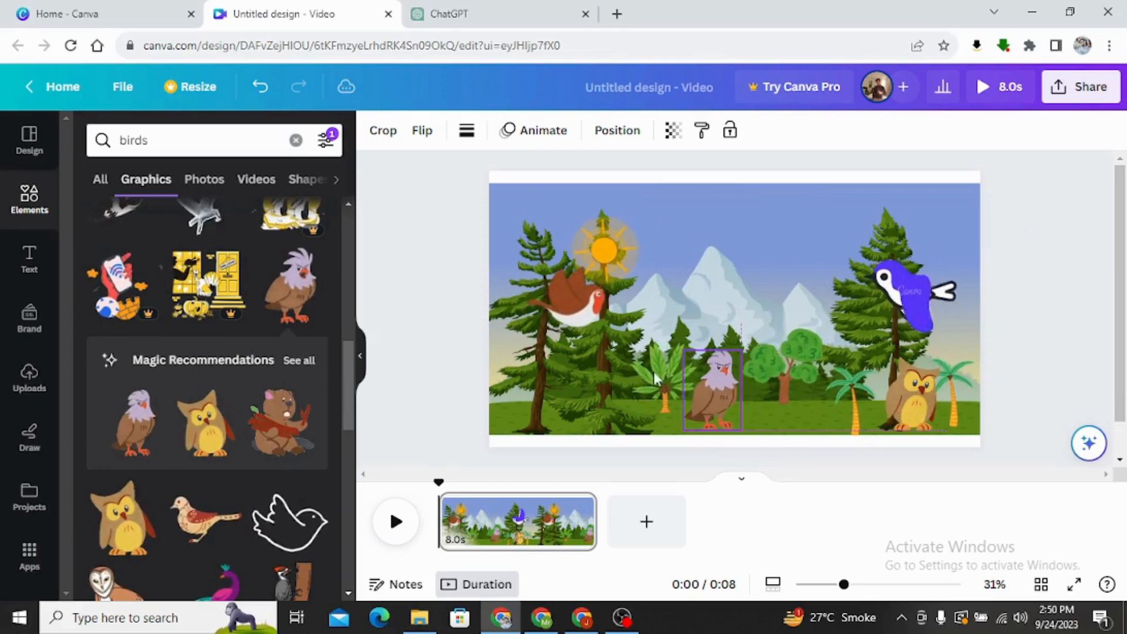
pyautogui.click(418, 272)
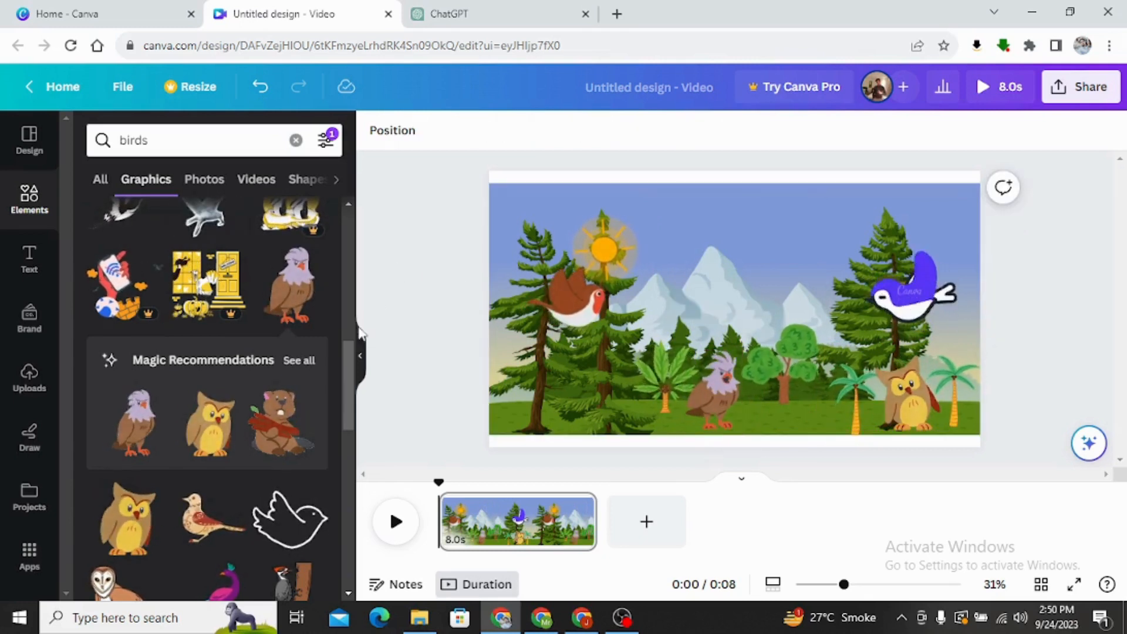
# Add the purple and teal peacock, shrink it and stand it on the grass between the leafy tree and the palm.
pyautogui.scroll(-1, 211, 446)
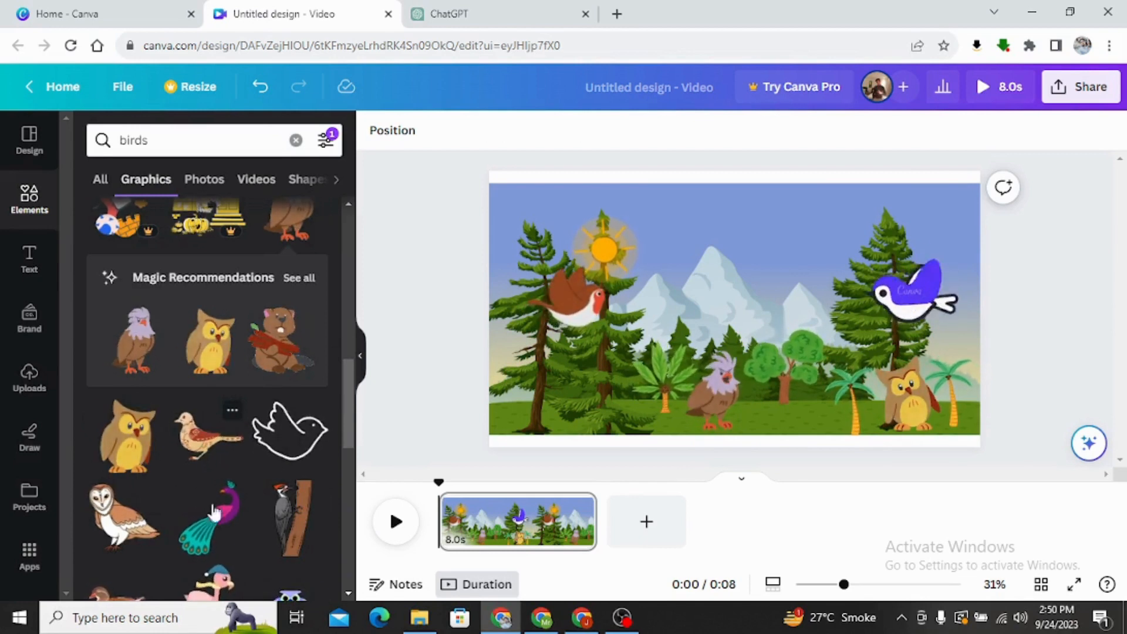
pyautogui.scroll(-1, 242, 469)
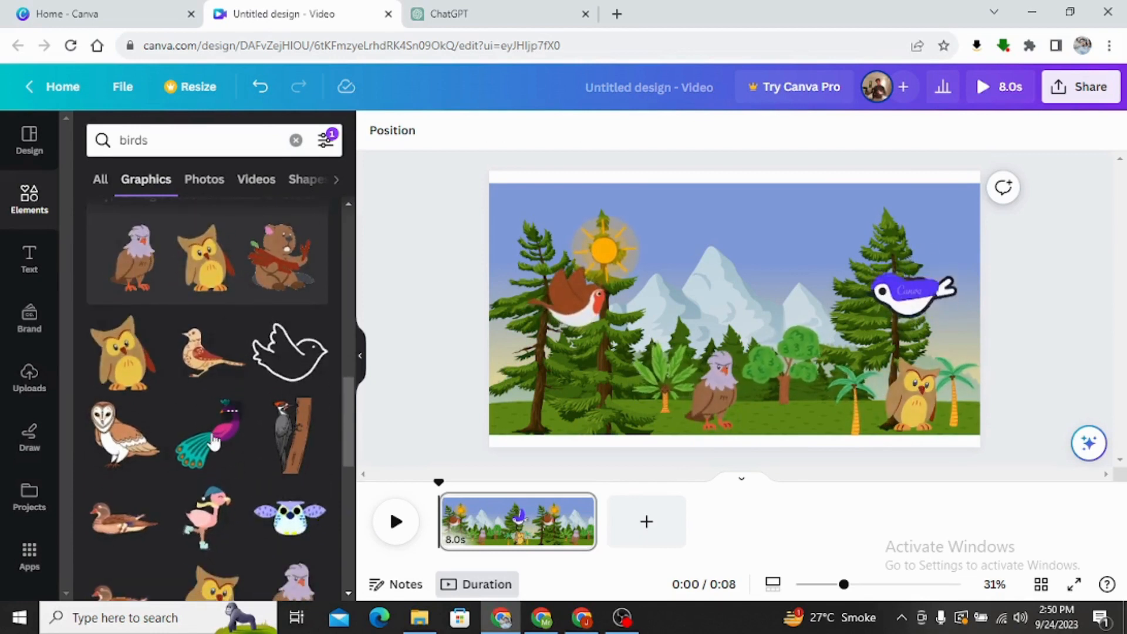
pyautogui.click(237, 461)
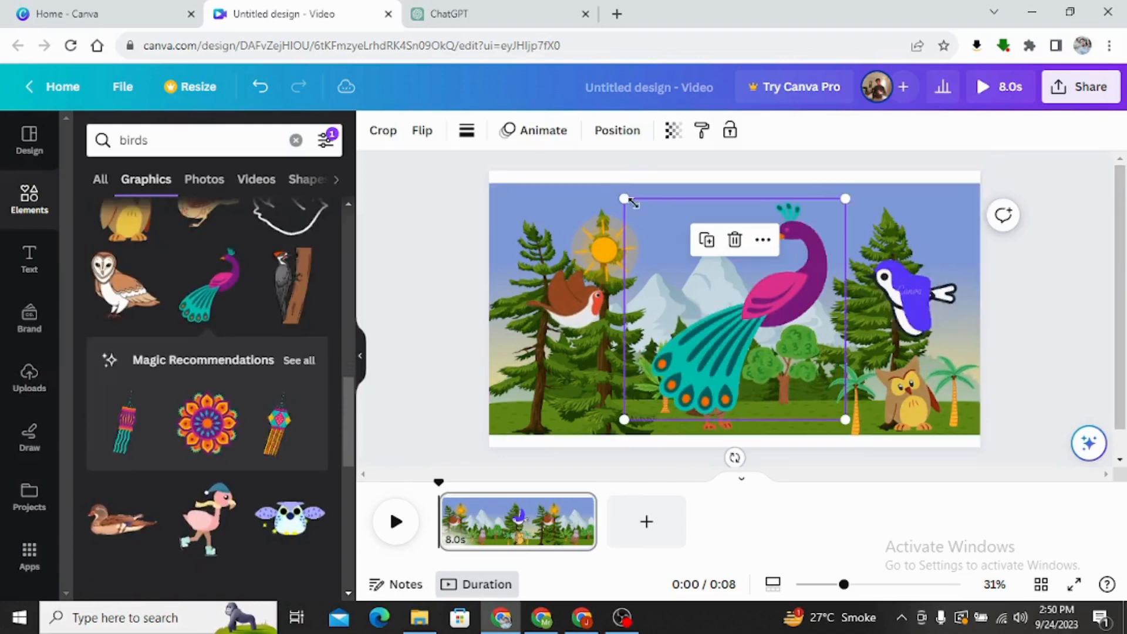
pyautogui.moveTo(624, 198); pyautogui.dragTo(790, 322)
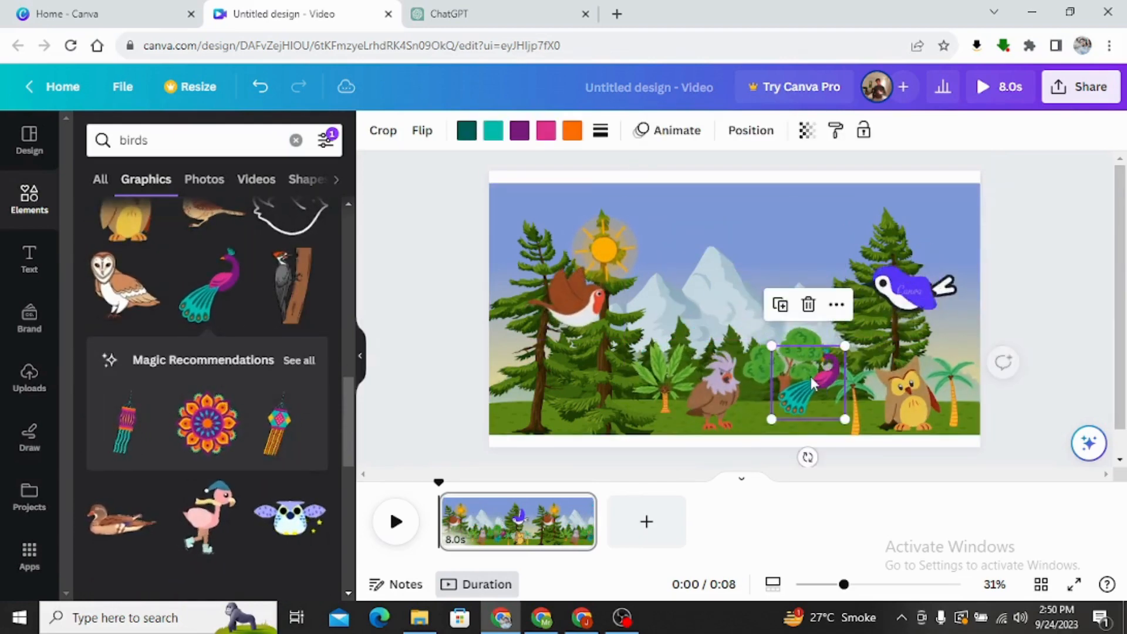
pyautogui.moveTo(814, 377)
pyautogui.mouseDown()
pyautogui.moveTo(794, 404)
pyautogui.moveTo(799, 391)
pyautogui.mouseUp()
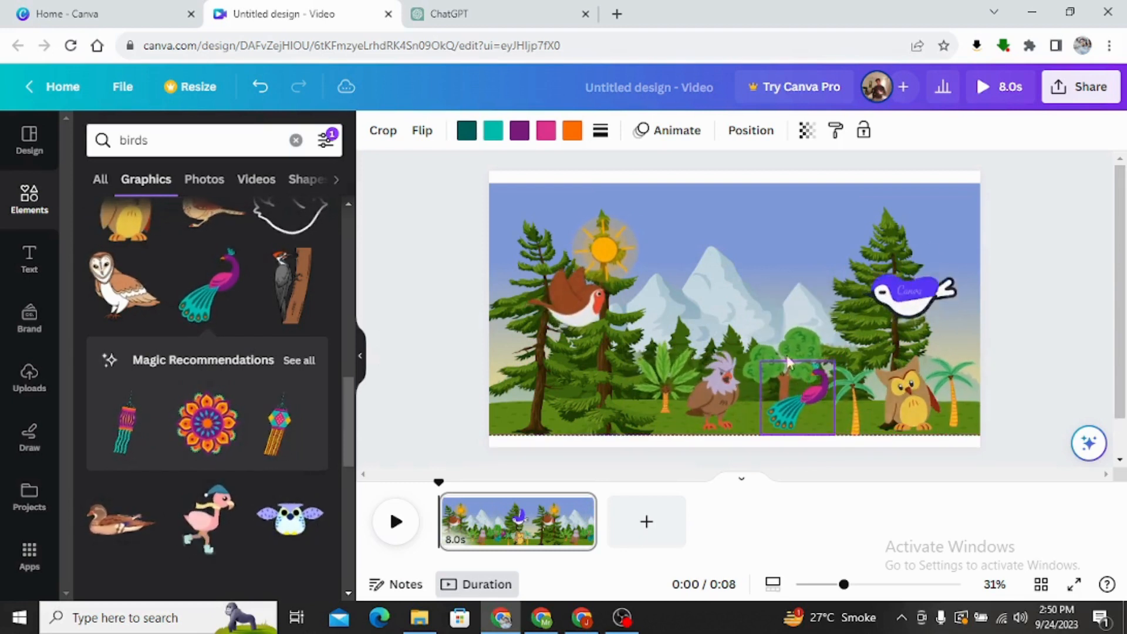
pyautogui.click(769, 246)
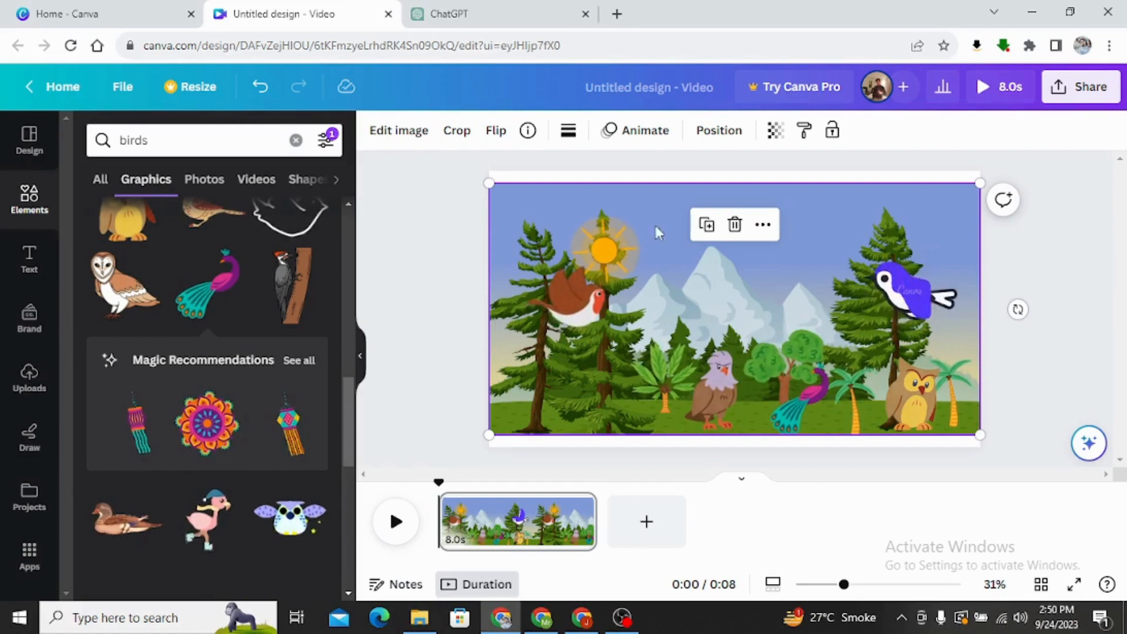
# Play the scene through to check the bird and tree animations, dismissing the browser notification.
pyautogui.click(396, 522)
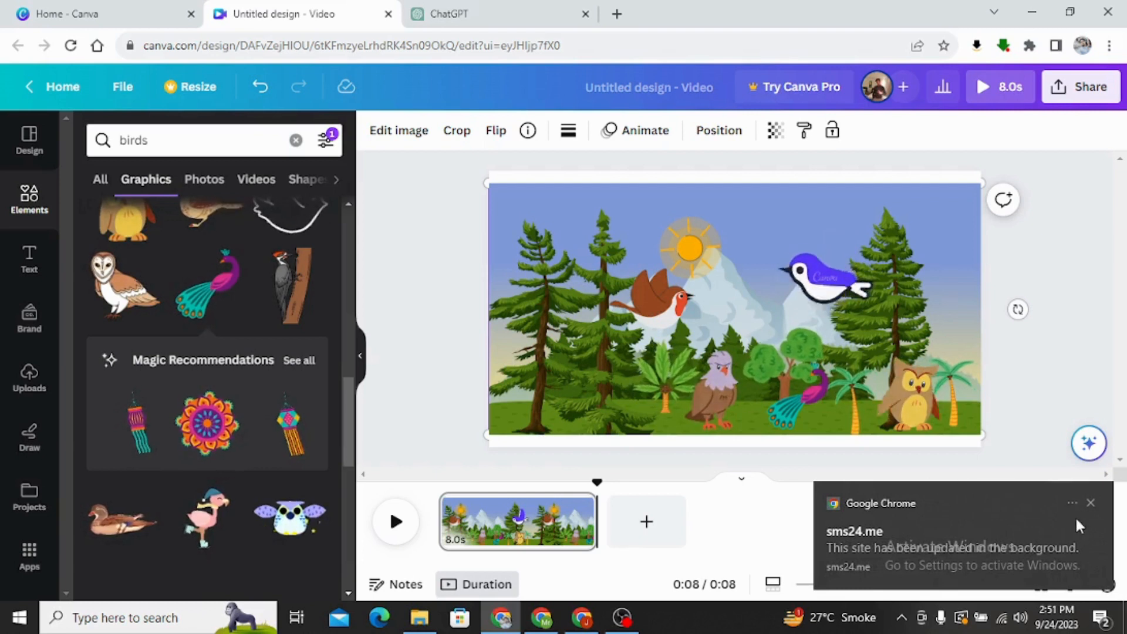
pyautogui.click(1090, 503)
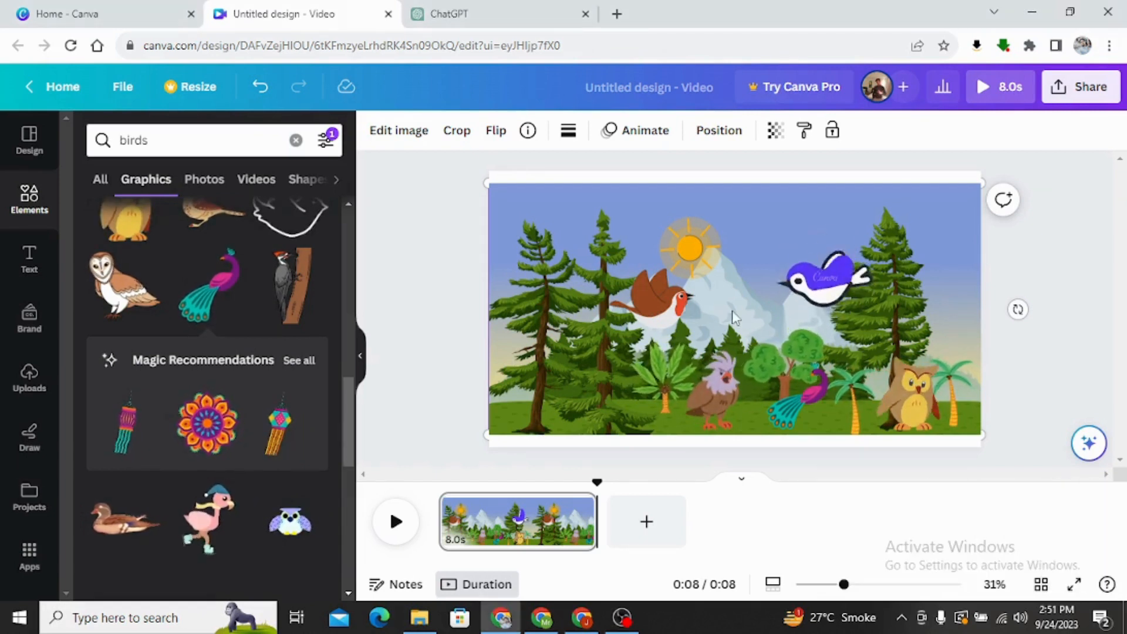
pyautogui.click(713, 306)
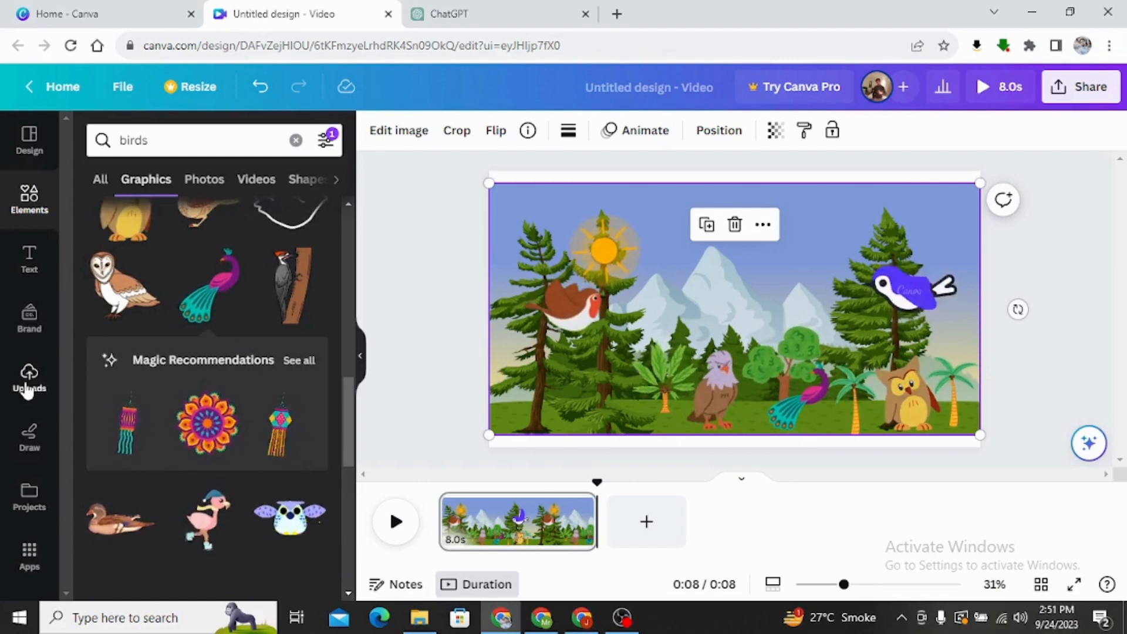
# Show the uploaded audio files and trim the scene's duration to 7.2 s.
pyautogui.click(27, 384)
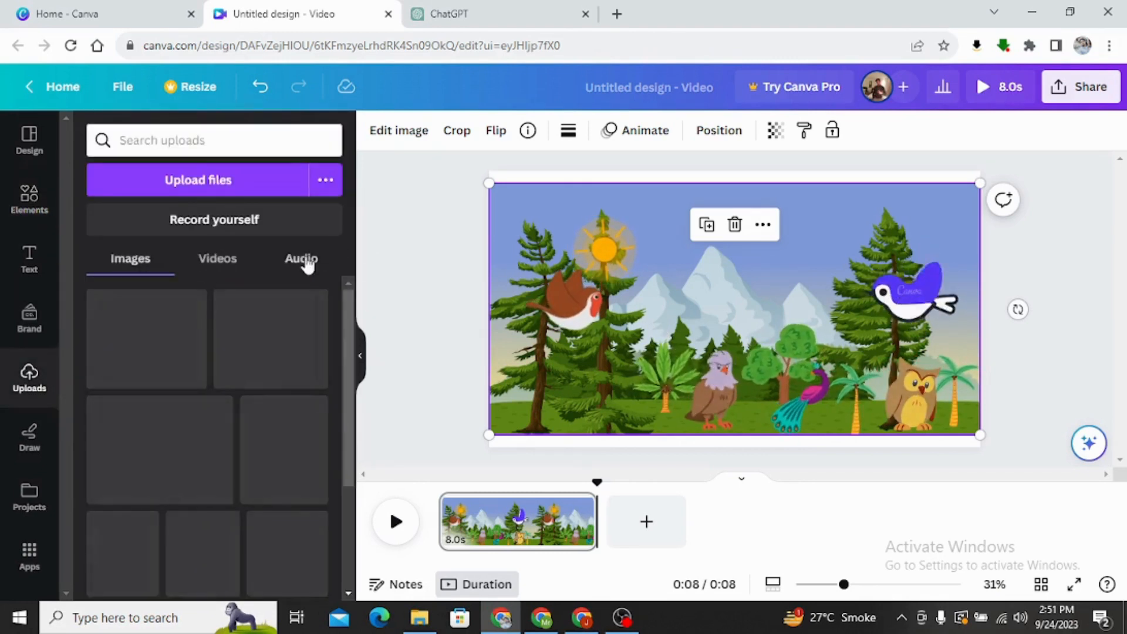
pyautogui.click(303, 262)
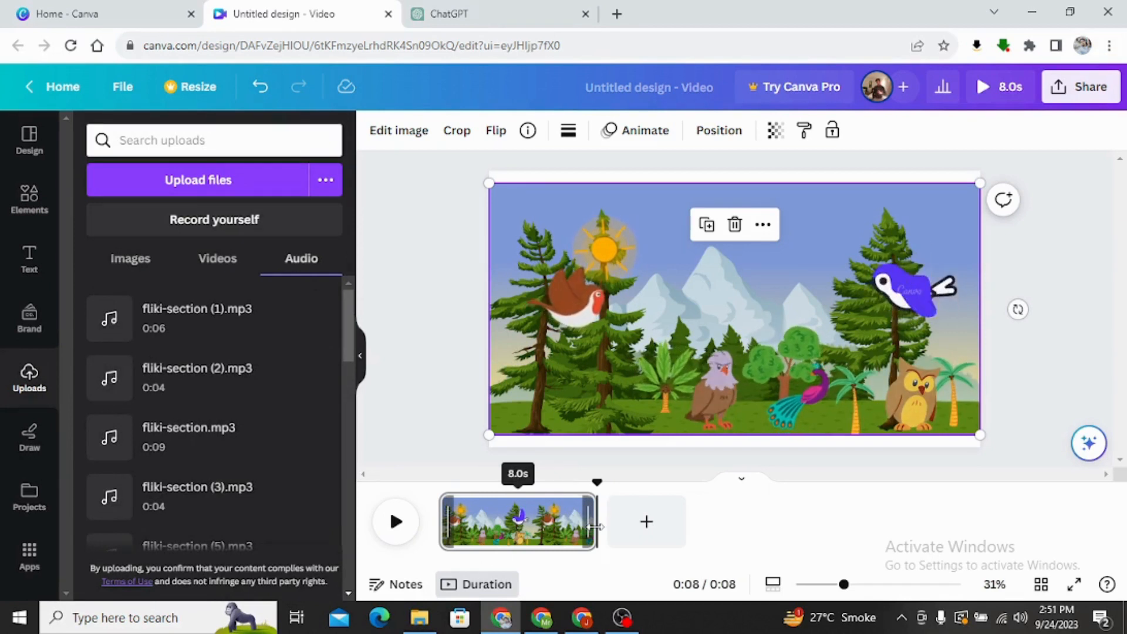
pyautogui.moveTo(599, 534)
pyautogui.mouseDown()
pyautogui.moveTo(672, 522)
pyautogui.moveTo(954, 522)
pyautogui.moveTo(582, 522)
pyautogui.mouseUp()
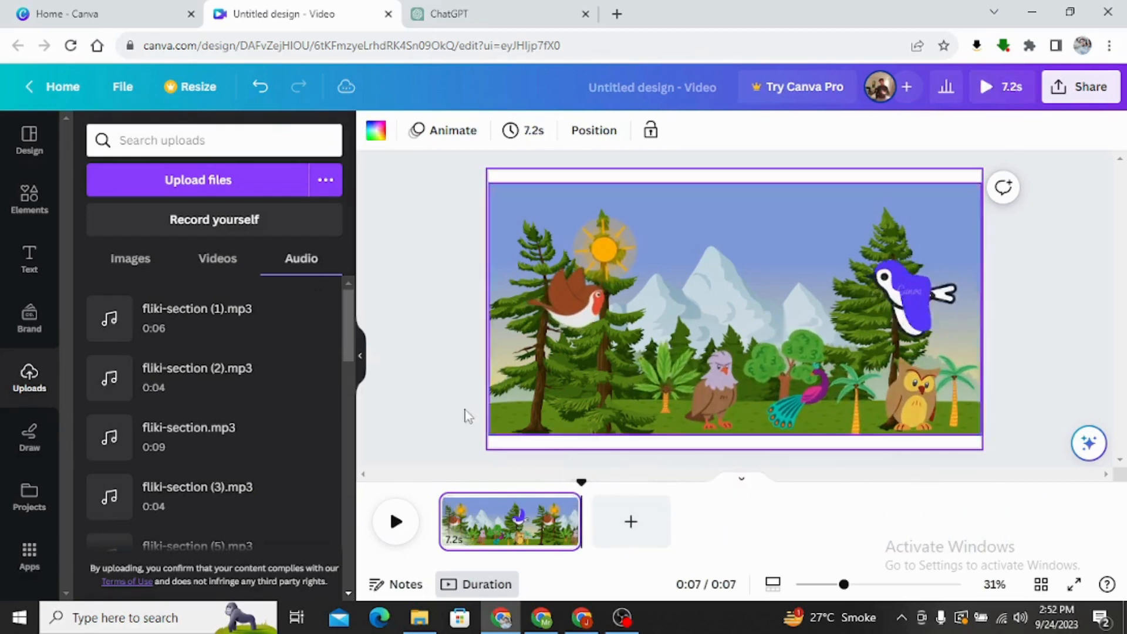
pyautogui.click(629, 354)
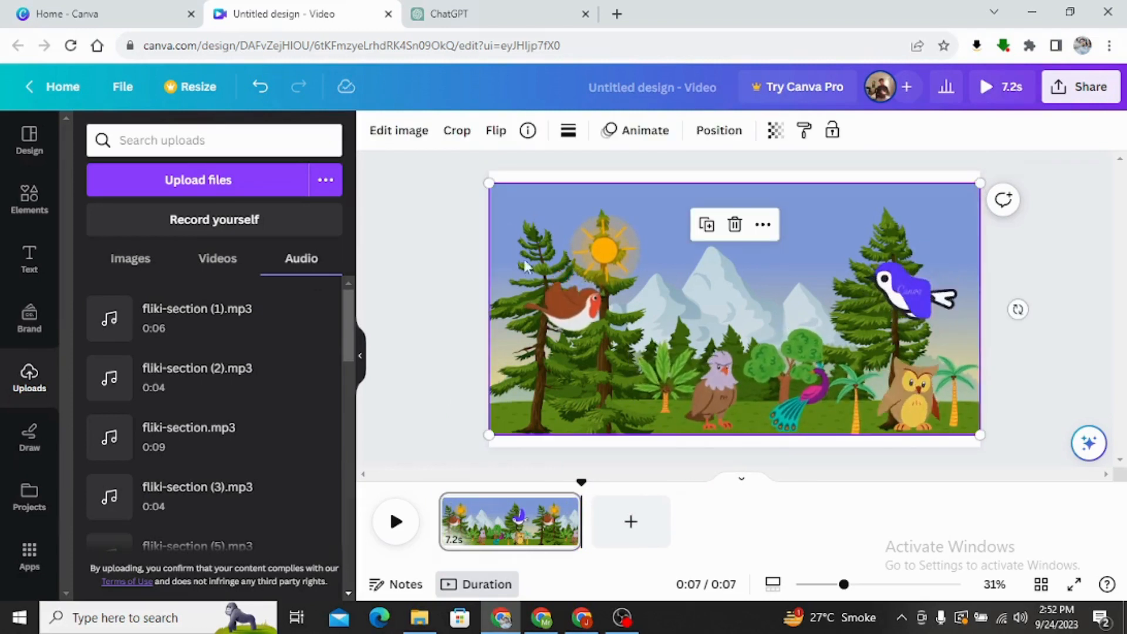
# Switch to ChatGPT, request a story with the prompt "brids story max 1 minuts" and read through the answer.
pyautogui.click(497, 11)
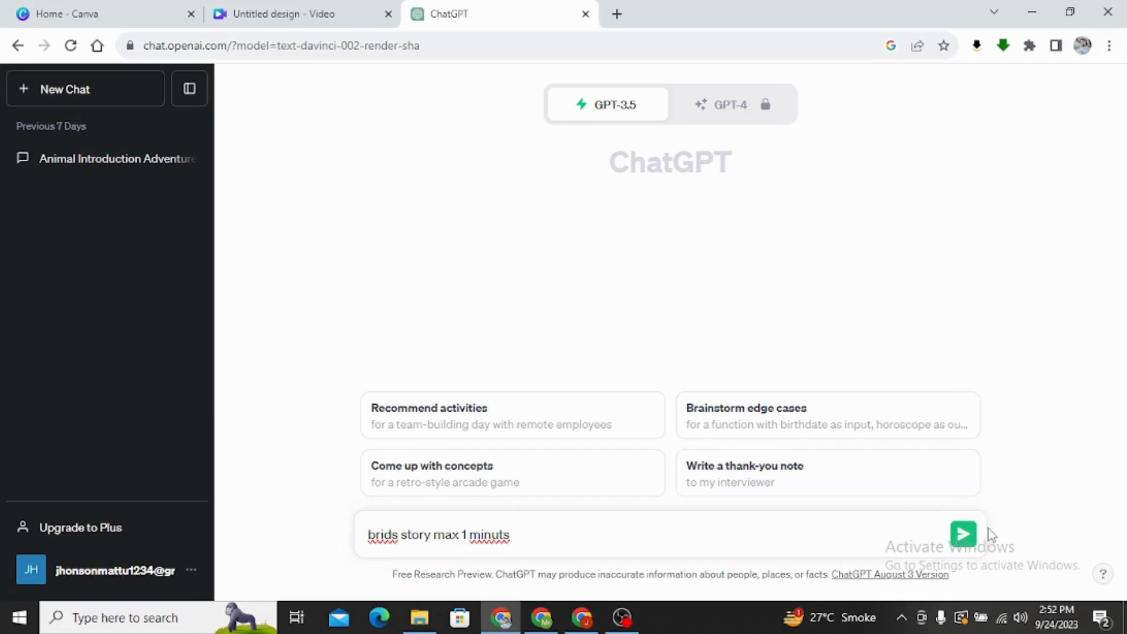
pyautogui.click(965, 535)
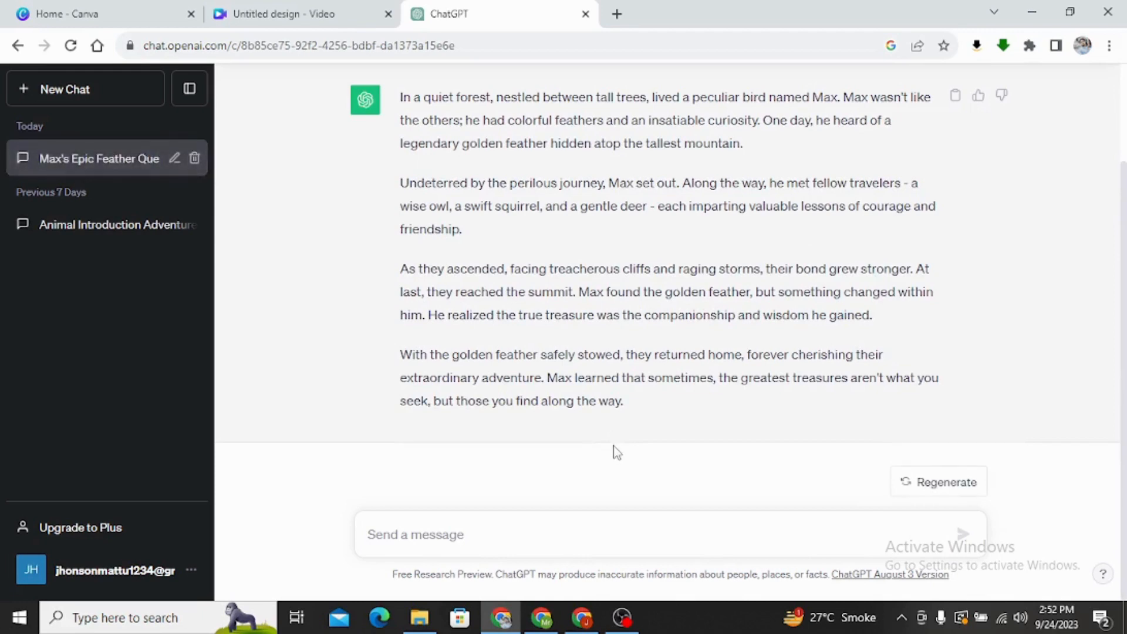
pyautogui.scroll(2, 515, 371)
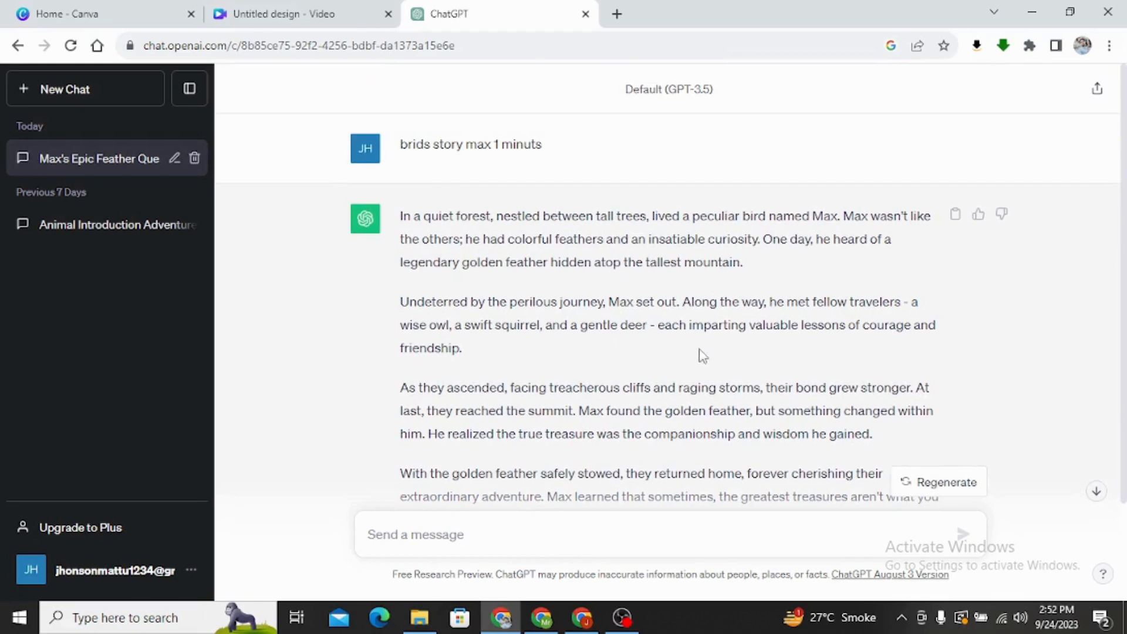
pyautogui.scroll(-2, 702, 356)
pyautogui.scroll(2, 697, 350)
pyautogui.scroll(-2, 870, 290)
pyautogui.scroll(2, 927, 223)
# Search Google for "english to urdu" in a new browser tab and paste the story into the translator.
pyautogui.click(617, 14)
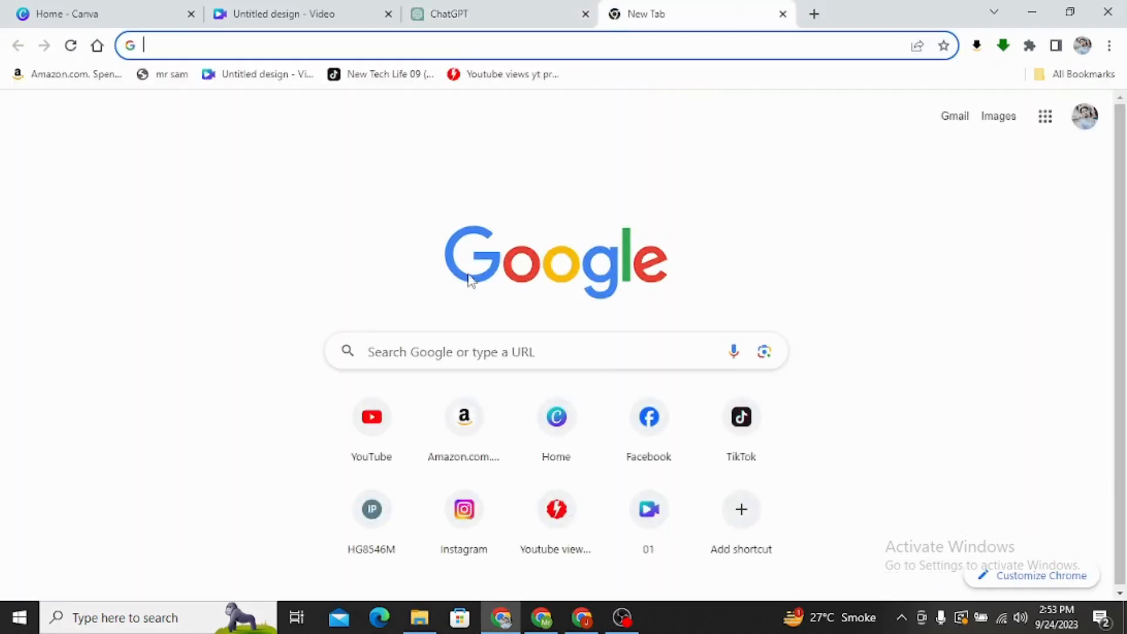
pyautogui.click(435, 359)
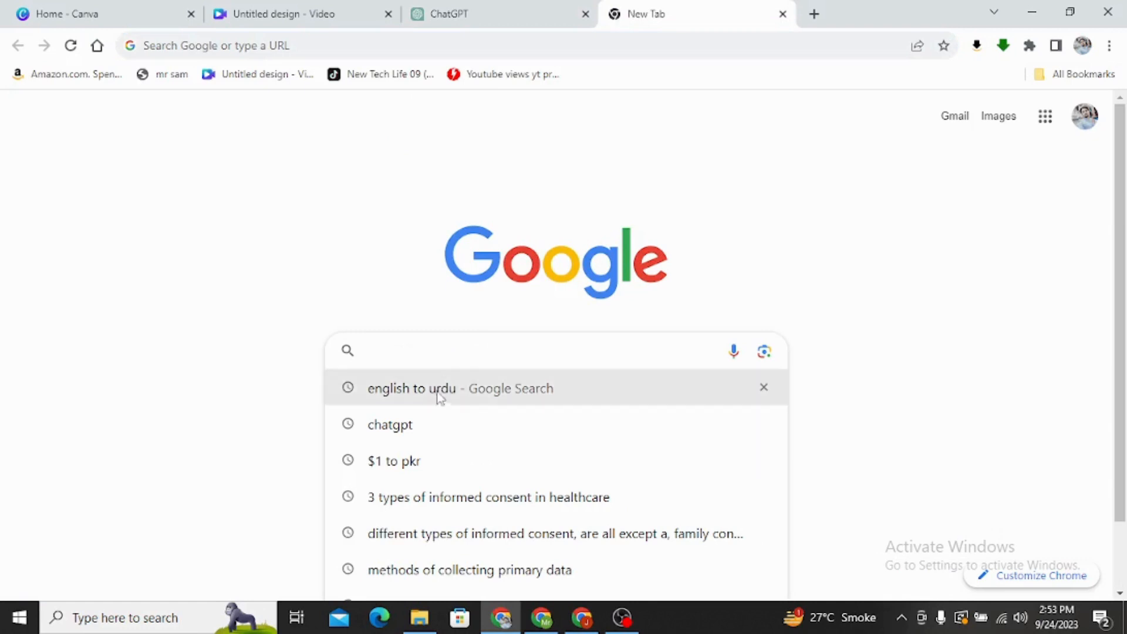
pyautogui.click(439, 388)
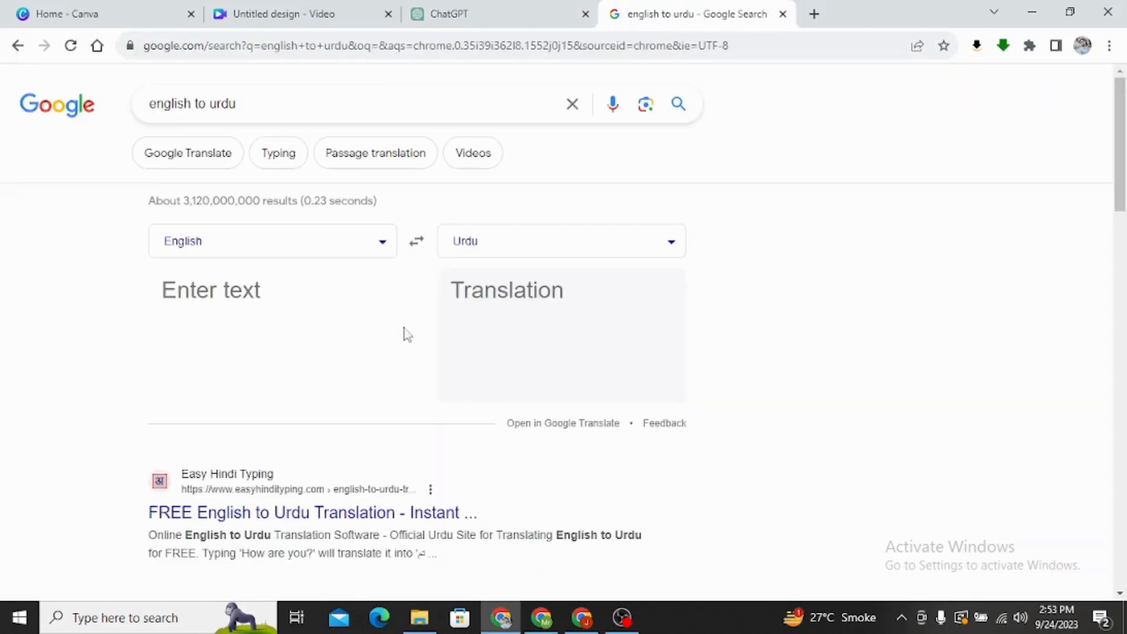
pyautogui.rightClick(275, 295)
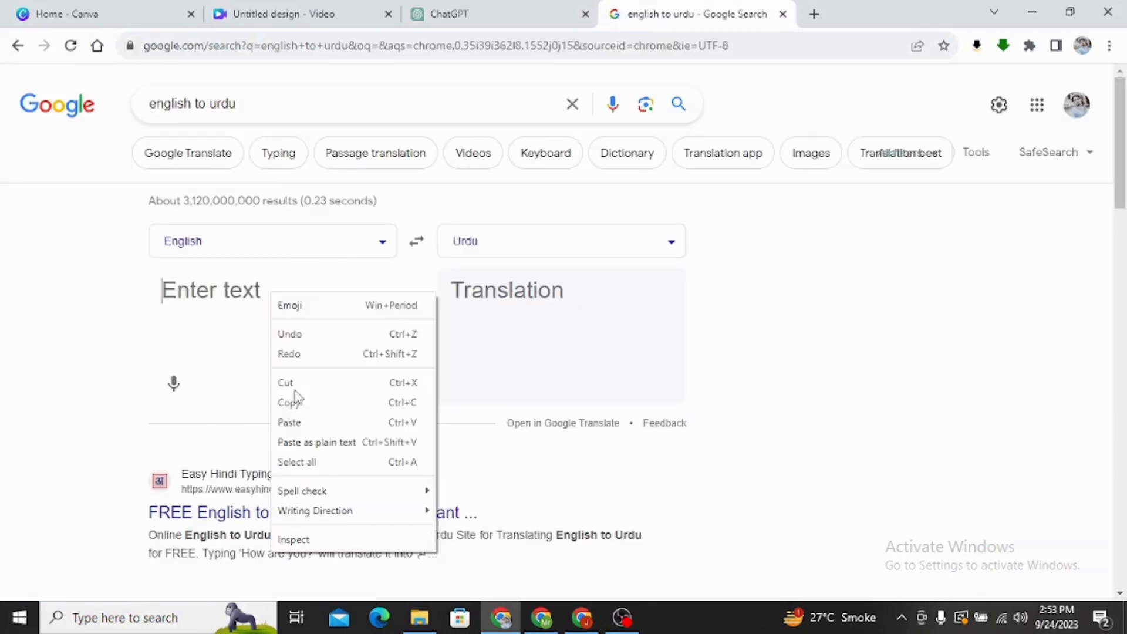
pyautogui.click(301, 421)
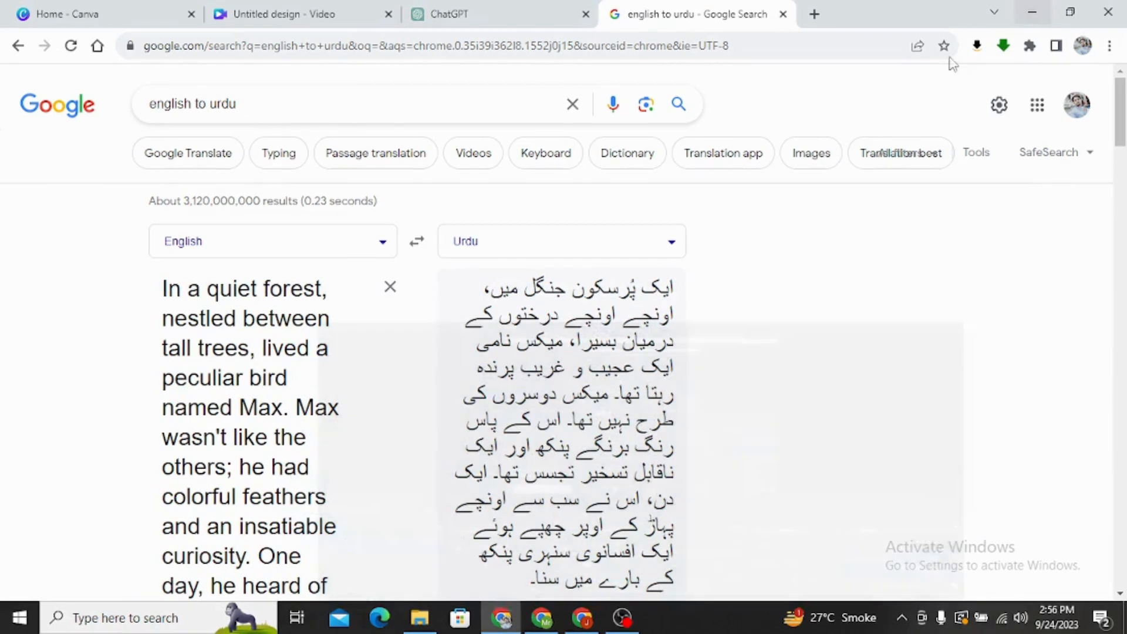
# Read through the Urdu translation of the story, examining its opening lines.
pyautogui.scroll(-1, 707, 368)
pyautogui.scroll(-1, 654, 254)
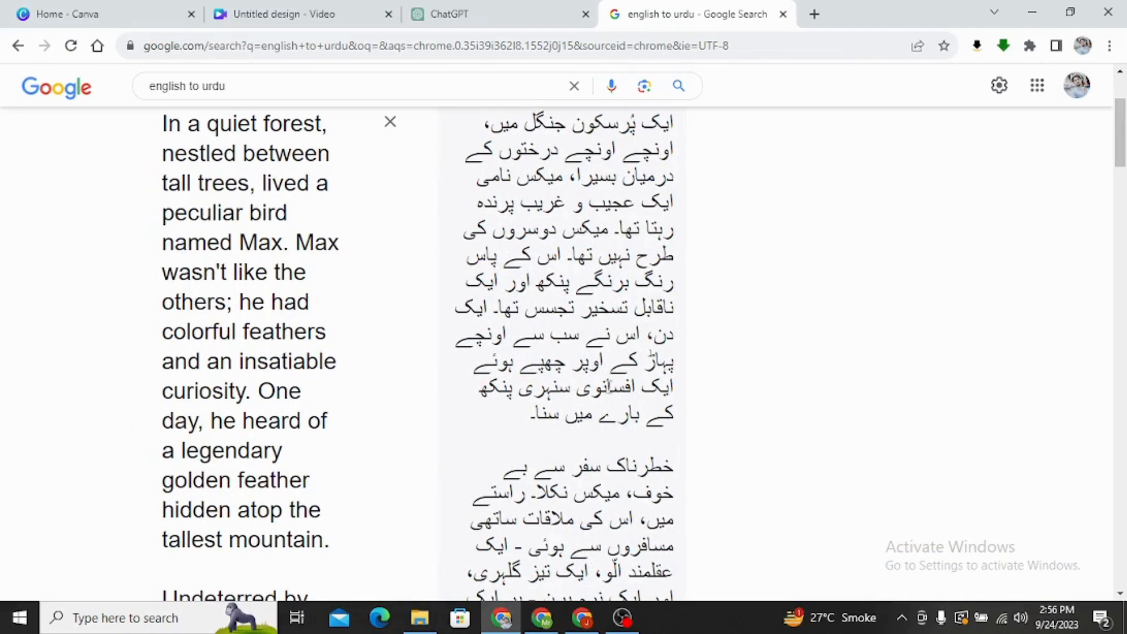
pyautogui.scroll(2, 605, 359)
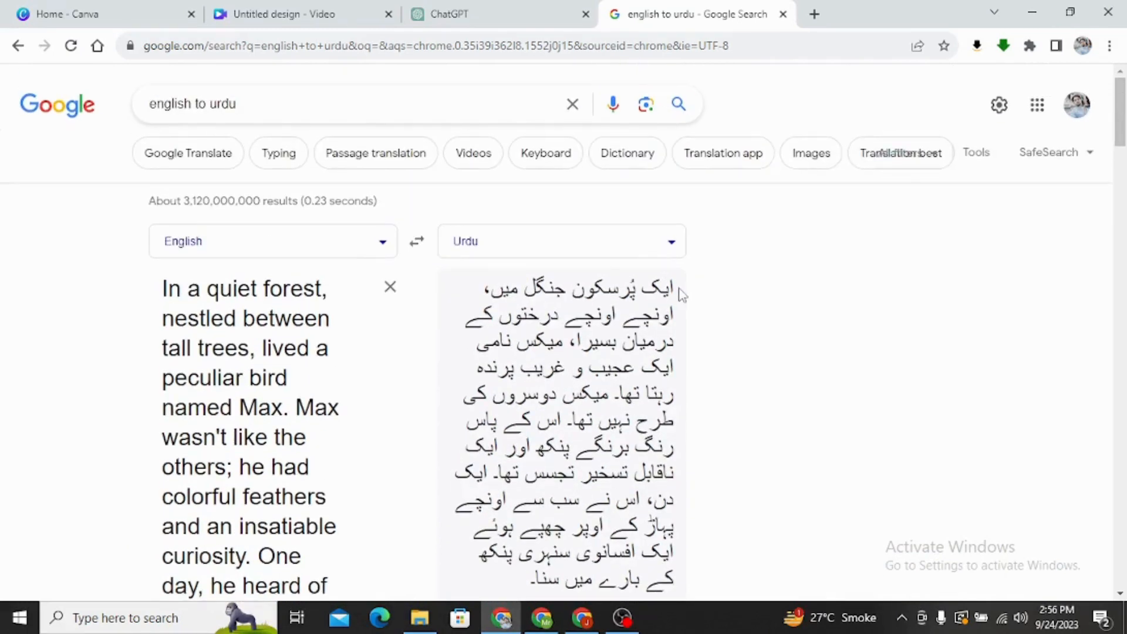
pyautogui.moveTo(672, 285); pyautogui.dragTo(722, 285)
pyautogui.moveTo(674, 290); pyautogui.dragTo(483, 315)
pyautogui.click(680, 296)
pyautogui.click(700, 298)
# Return to the Canva design, add fliki-section (1).mp3 as audio and extend the track back to the start of the scene.
pyautogui.click(281, 14)
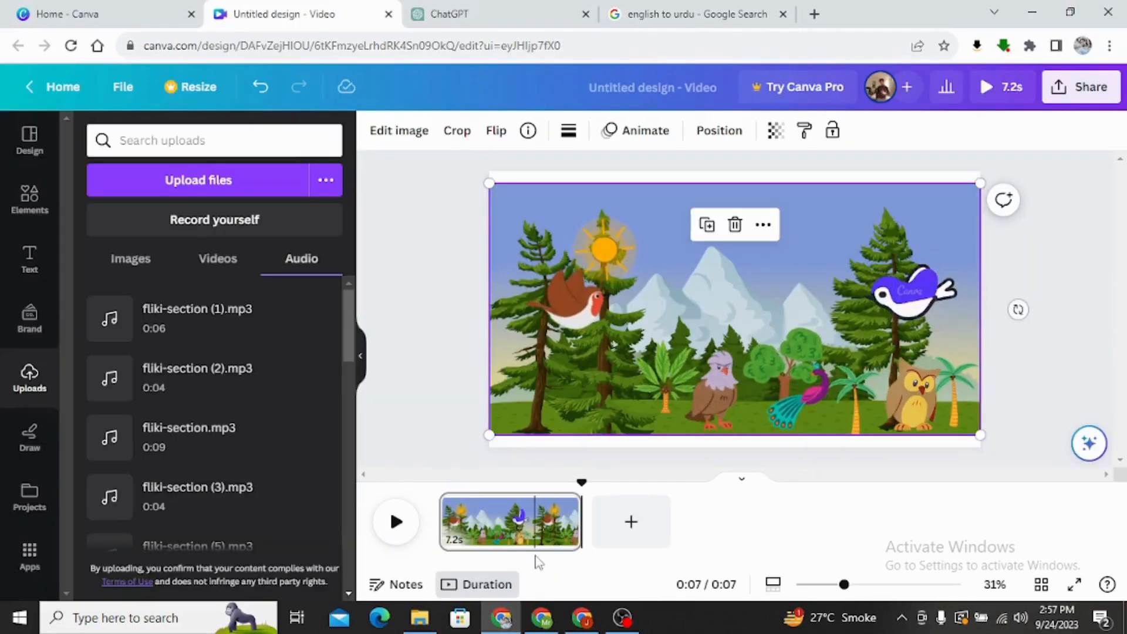
pyautogui.click(534, 540)
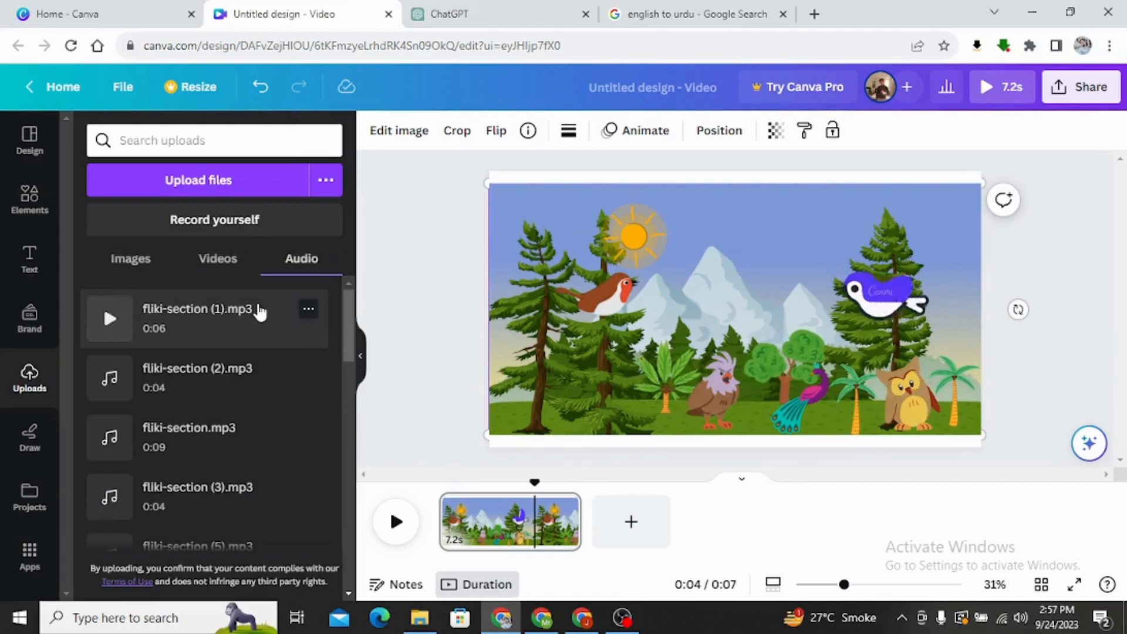
pyautogui.click(258, 309)
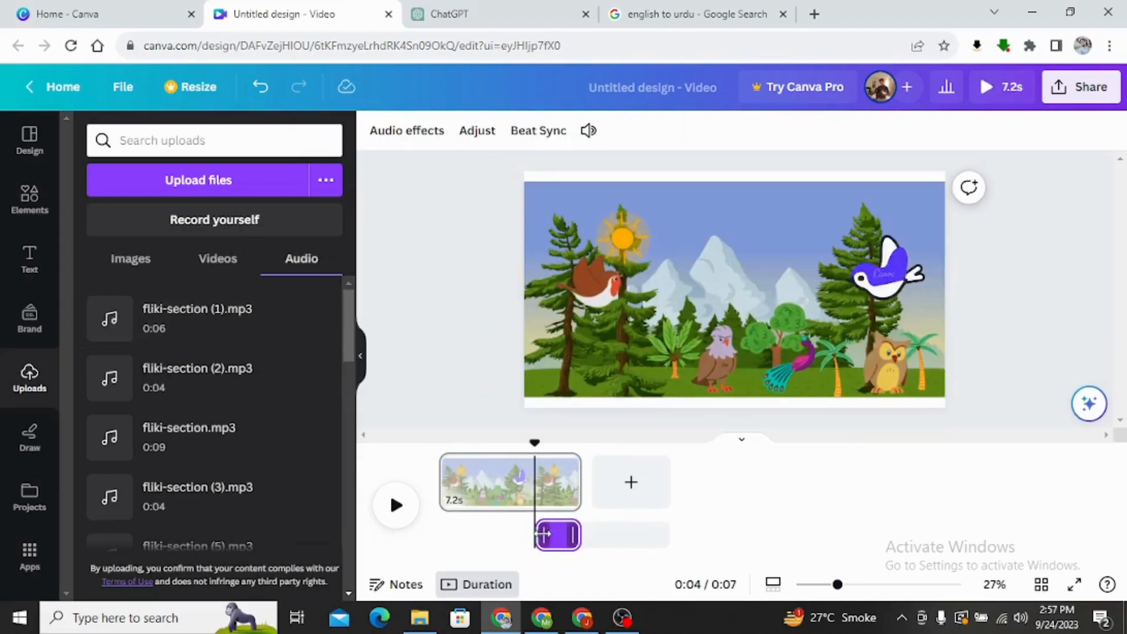
pyautogui.moveTo(537, 543); pyautogui.dragTo(439, 527)
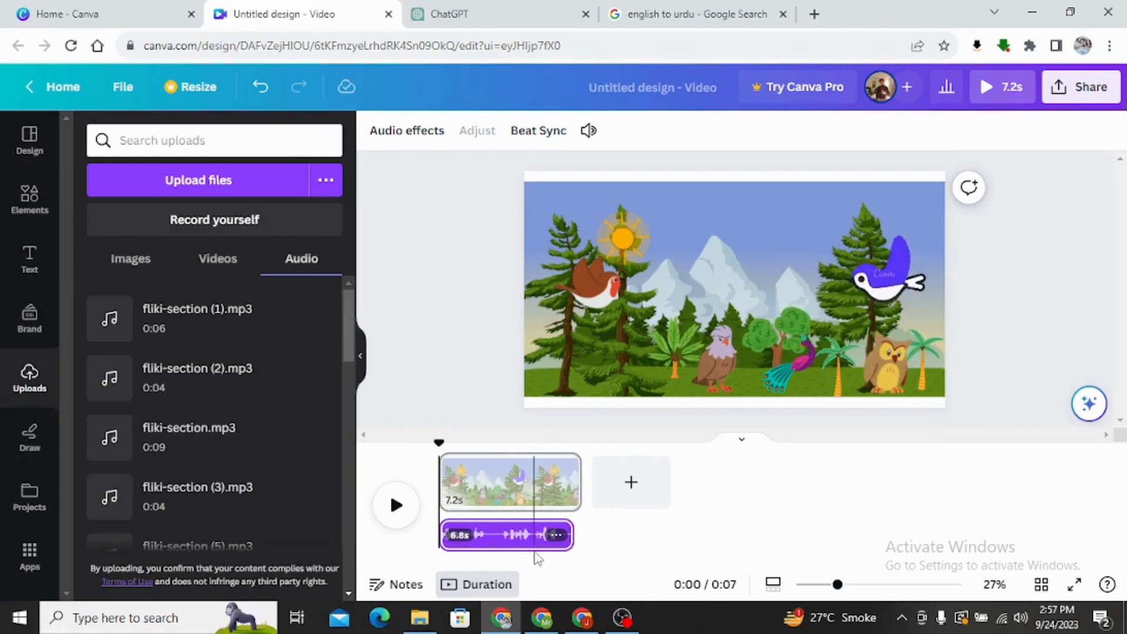
# Delete the fliki-section (1).mp3 audio track from the timeline.
pyautogui.click(527, 545)
pyautogui.rightClick(527, 544)
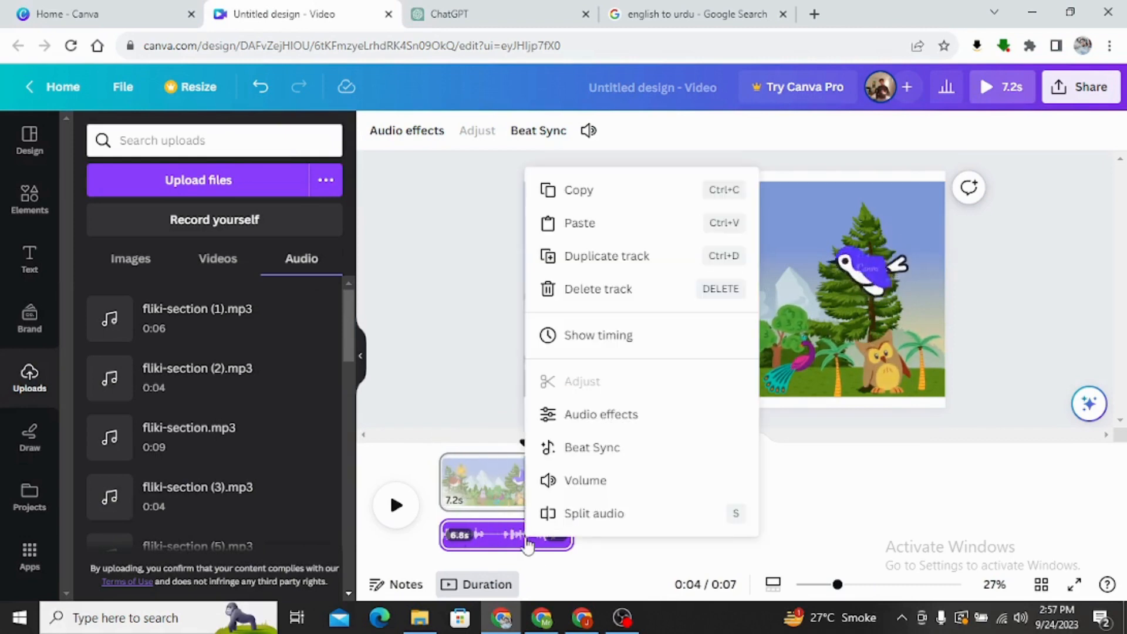
pyautogui.click(559, 295)
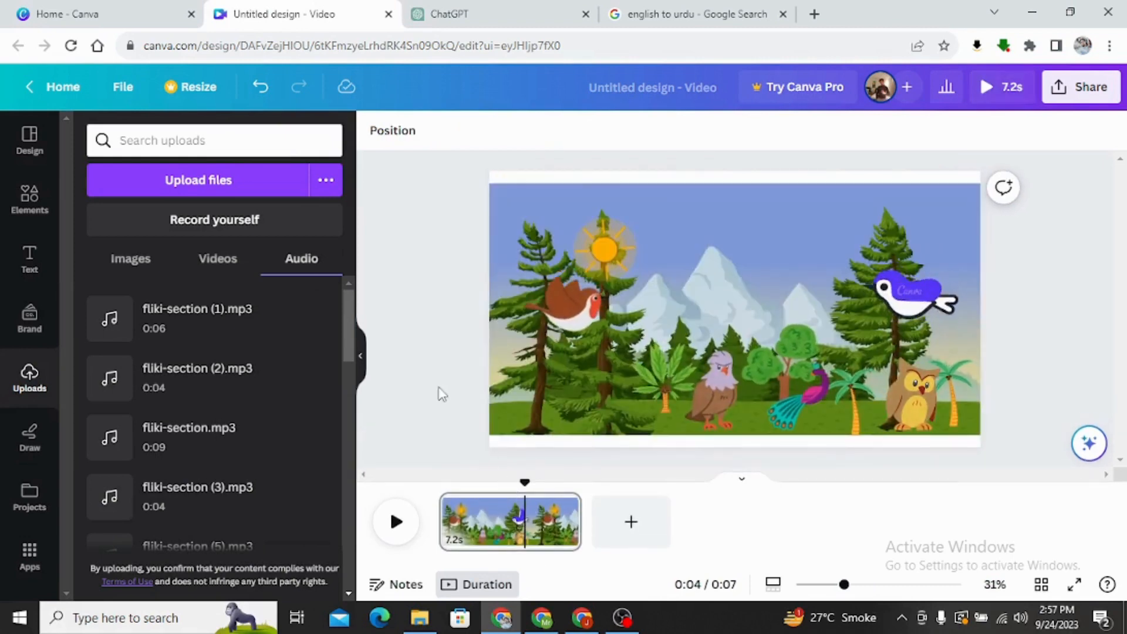
# Lengthen the scene's duration to 9.9 s.
pyautogui.moveTo(578, 531); pyautogui.dragTo(636, 534)
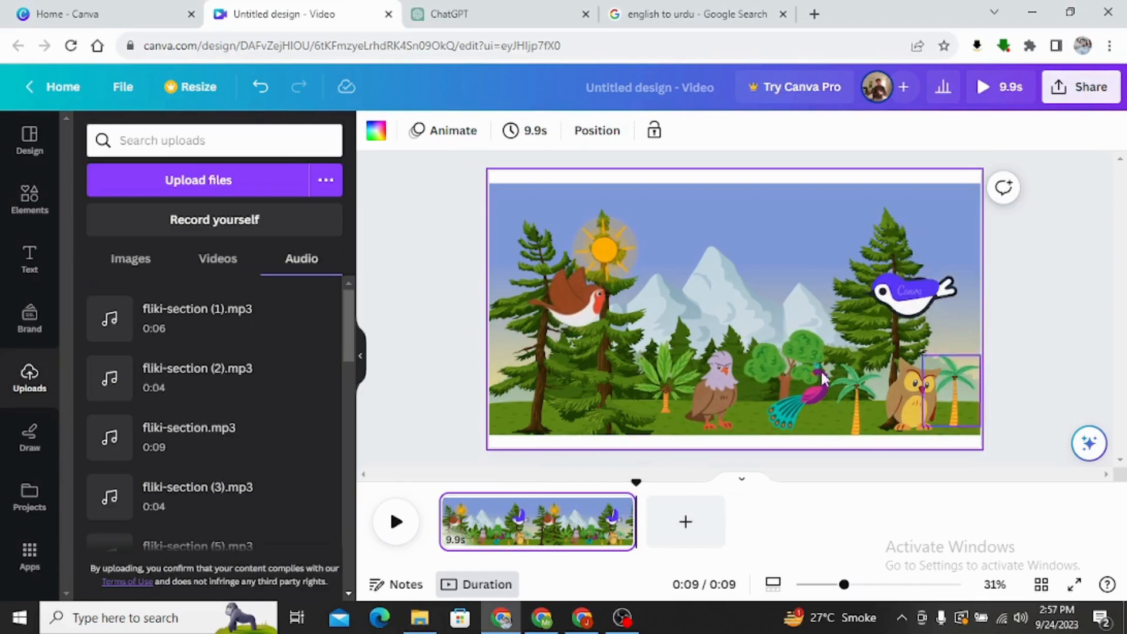
# Examine the design's download settings for file type and quality, and close them without downloading.
pyautogui.click(1068, 104)
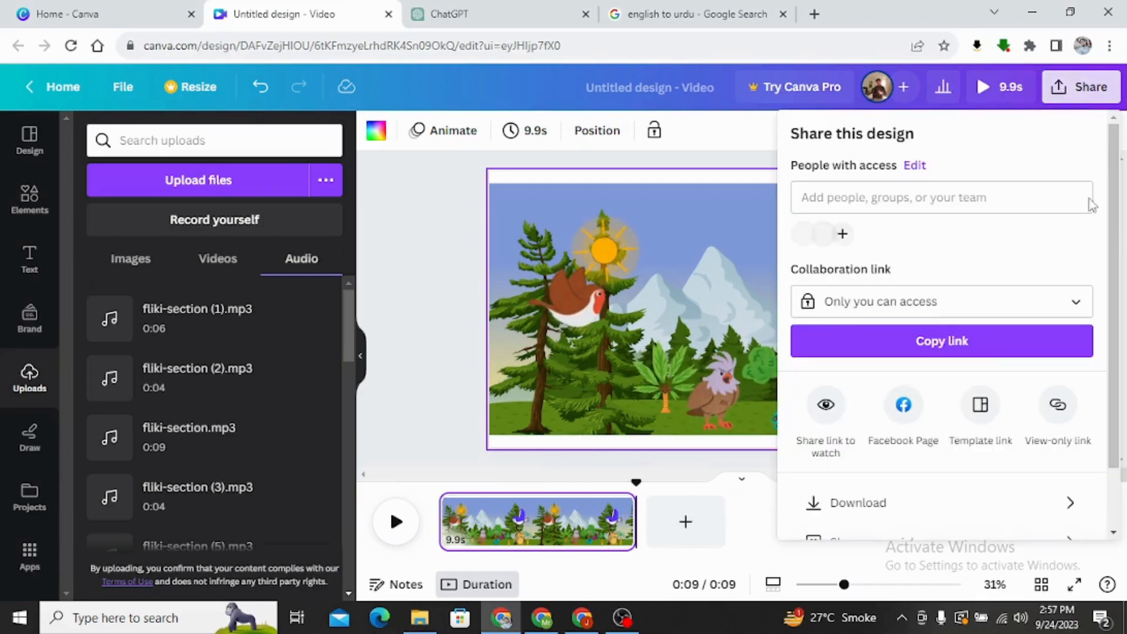
pyautogui.scroll(-1, 940, 469)
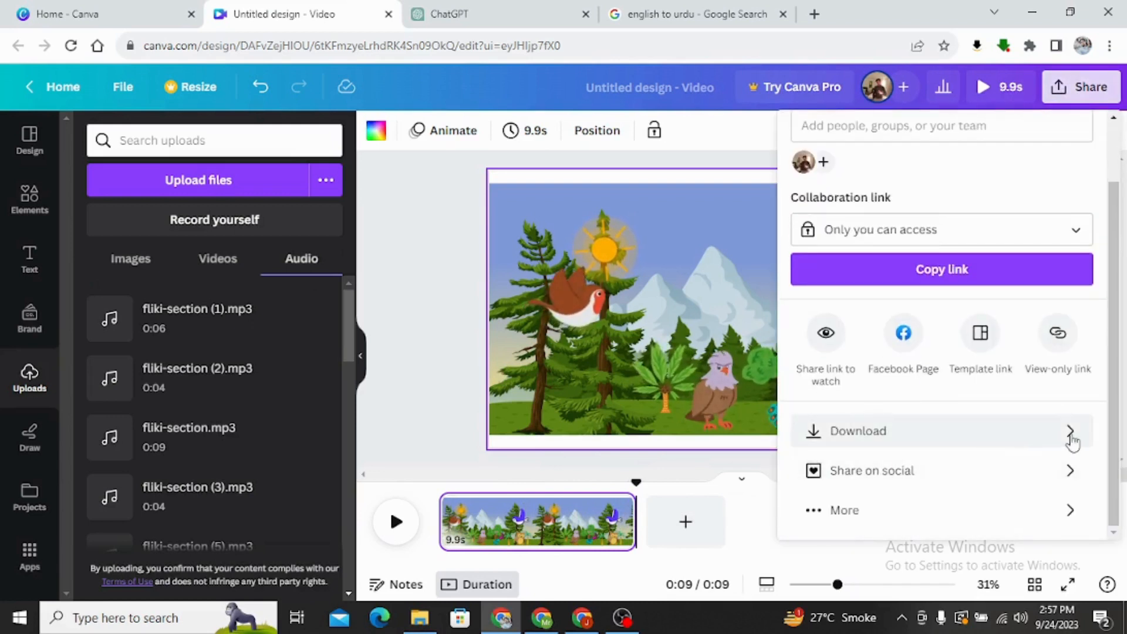
pyautogui.click(1071, 435)
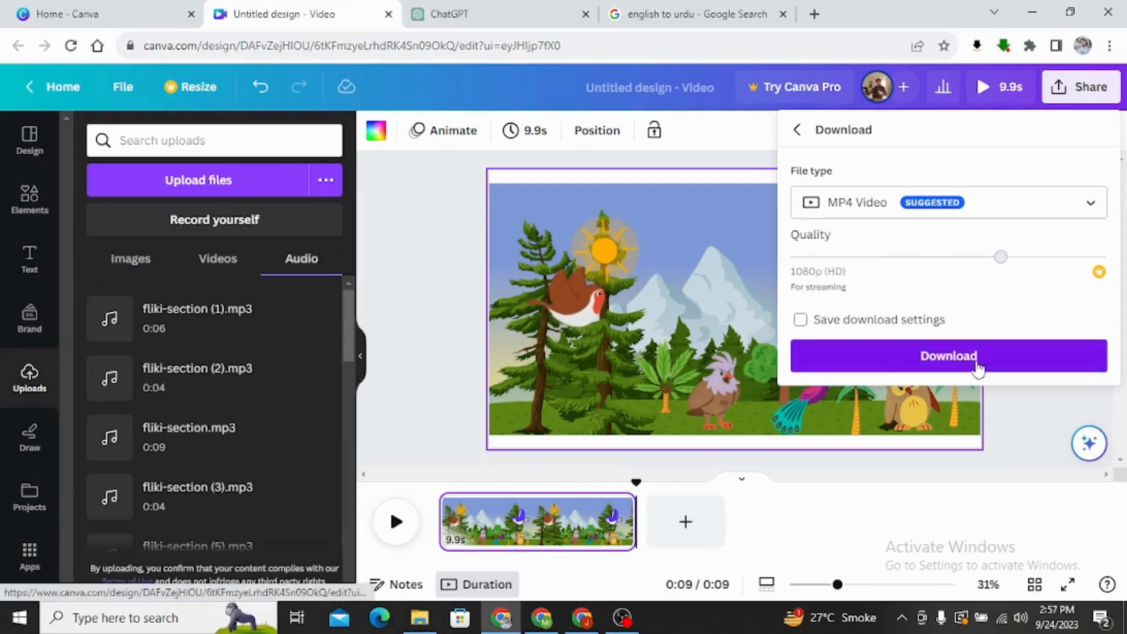
pyautogui.click(443, 249)
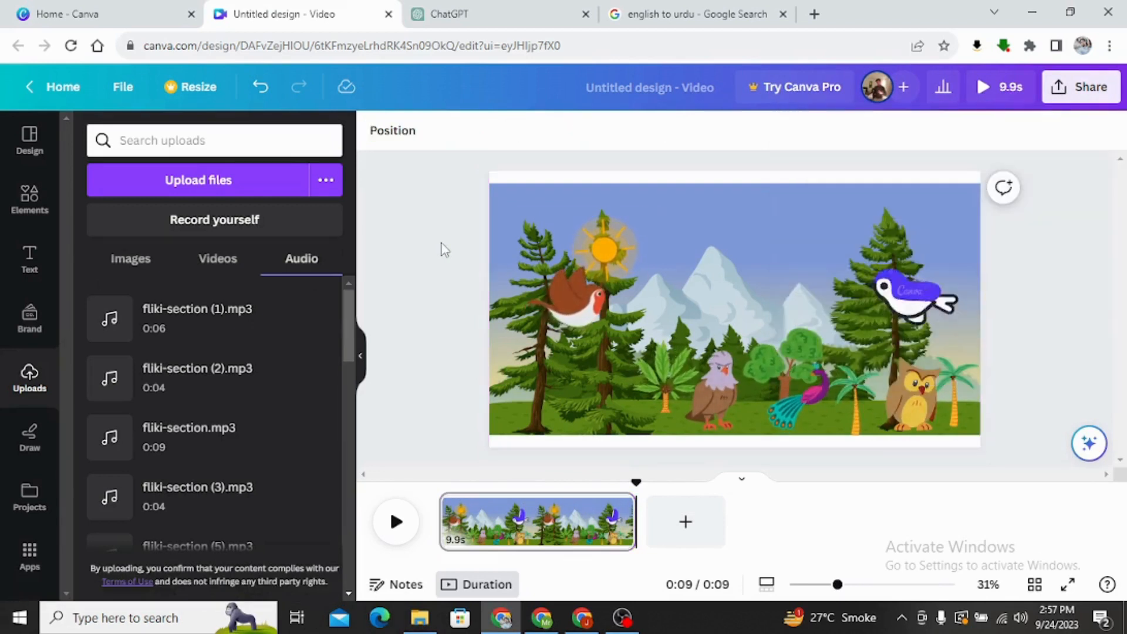